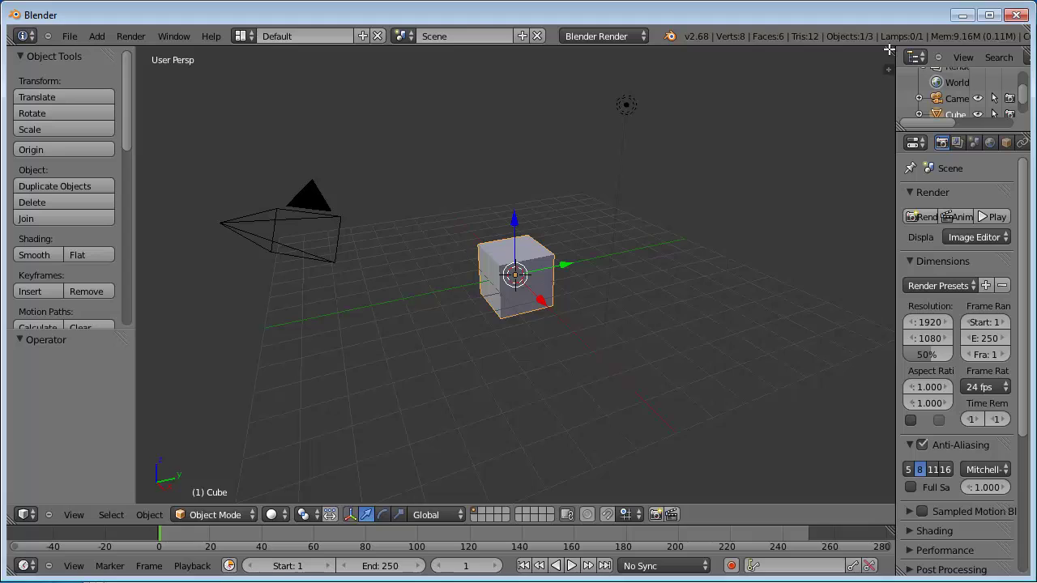
Split the 3D view in two and turn the right half into a UV/Image Editor
left_click_drag(889, 68, 530, 91)
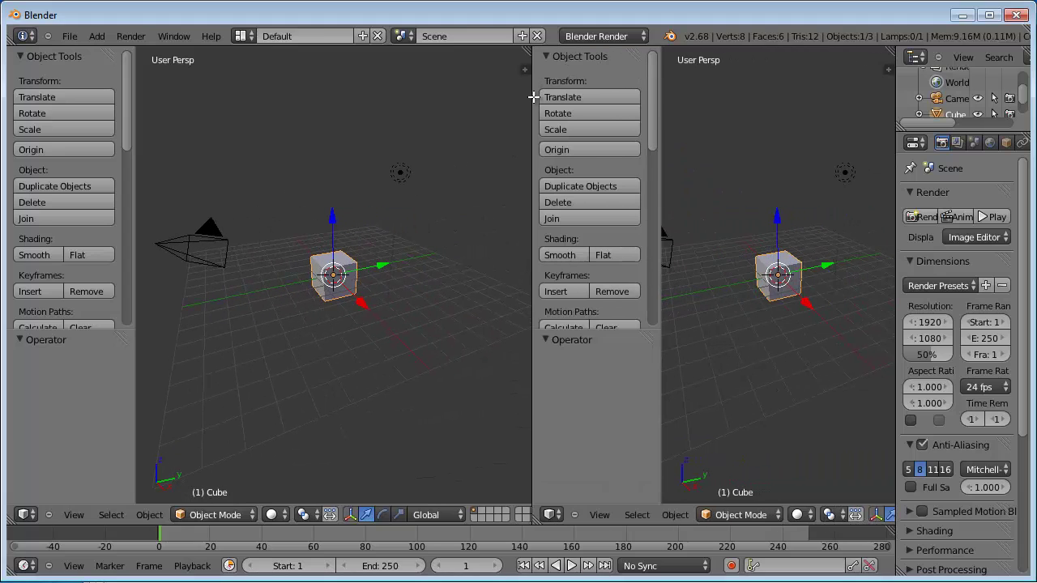
left_click(552, 515)
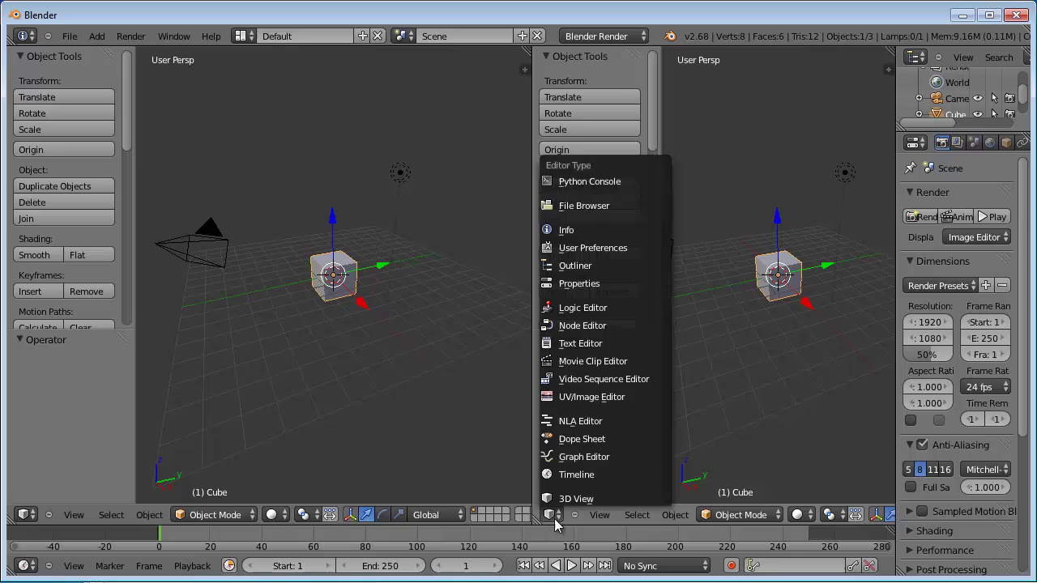
left_click(592, 403)
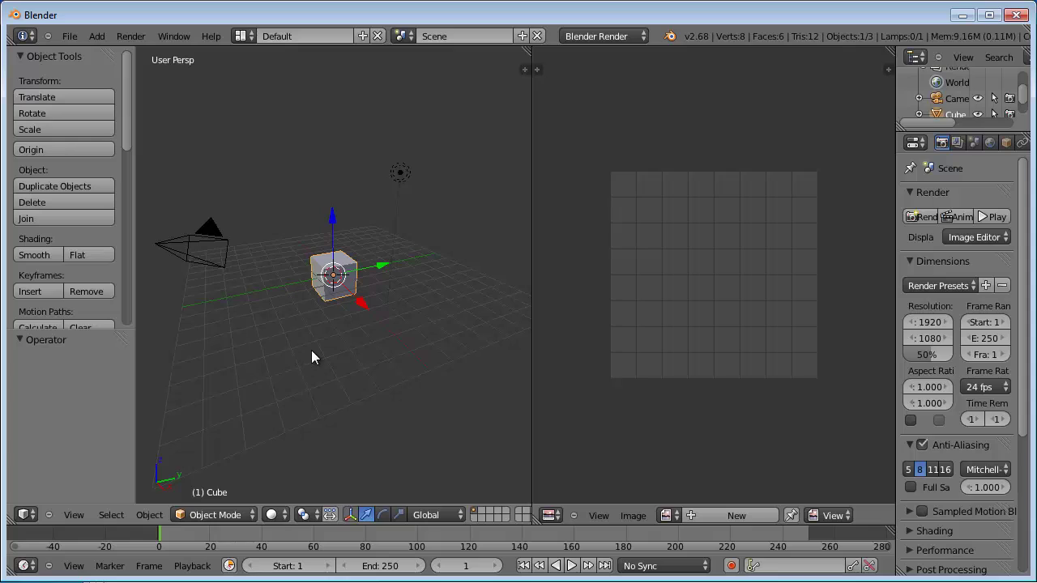
In Edit Mode, select all cube faces and unwrap them with Lightmap Pack
key("Tab")
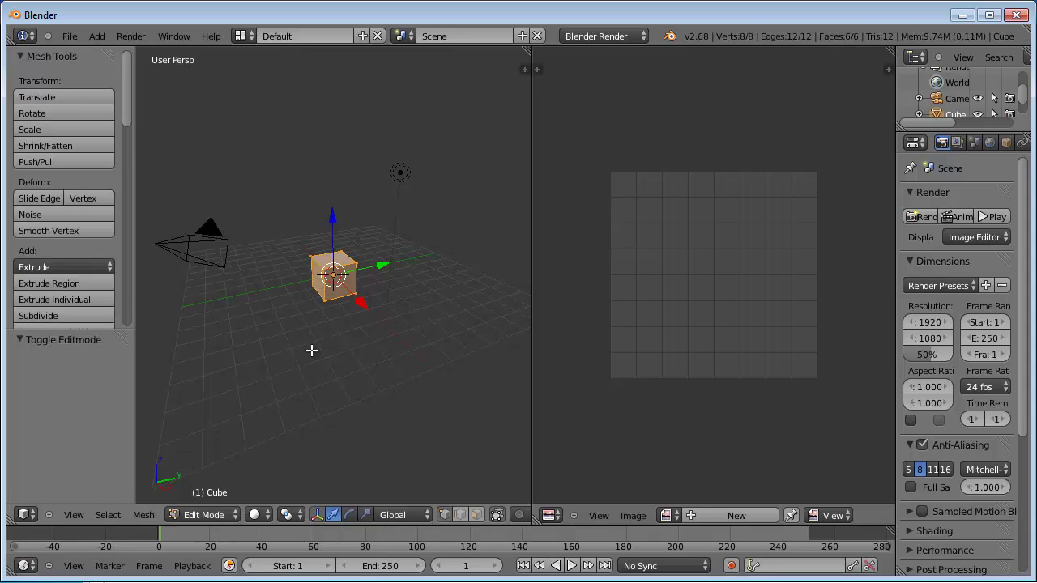
key("a")
key("a")
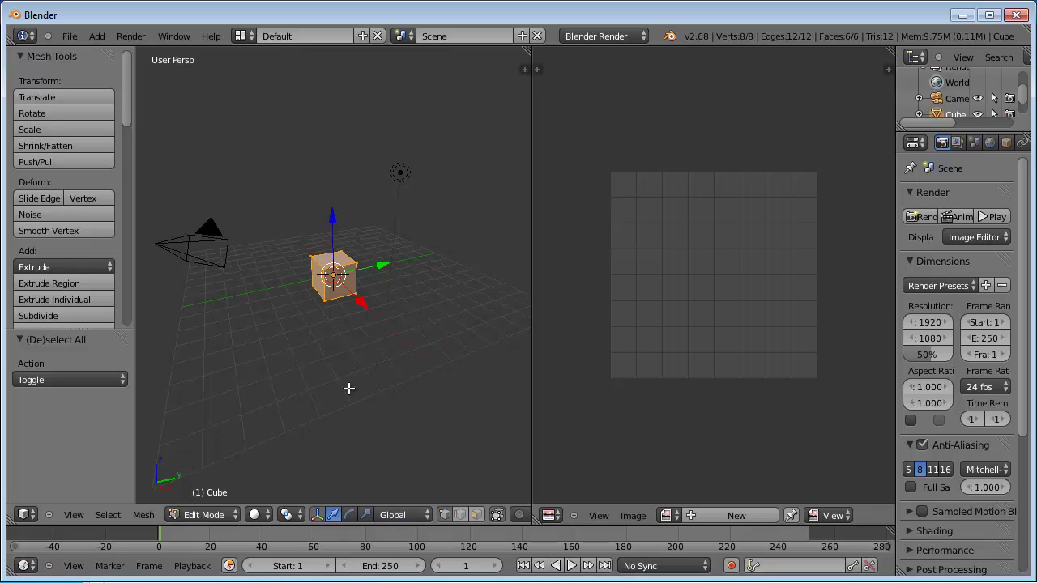
key("u")
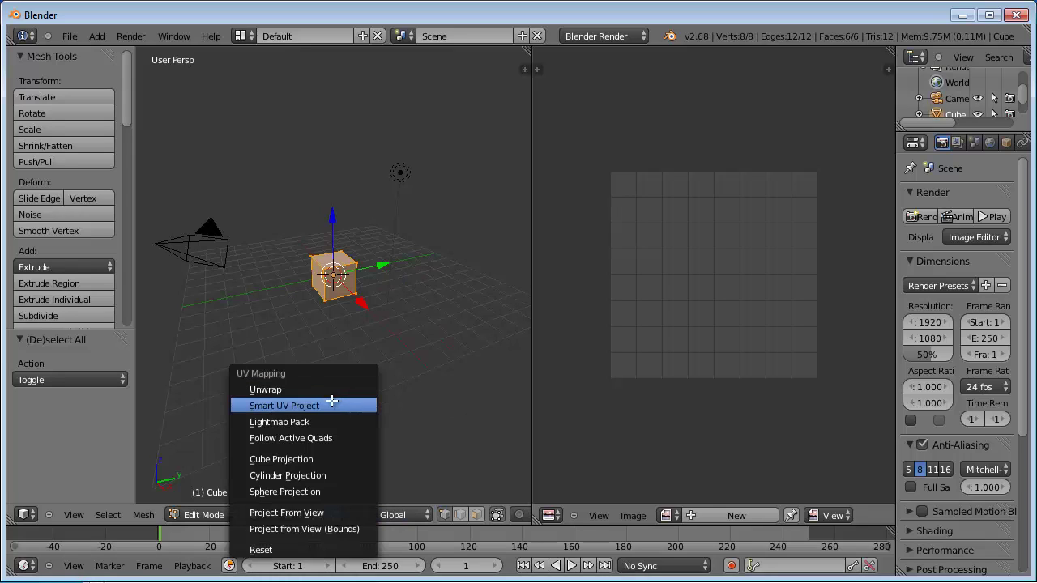
left_click(293, 422)
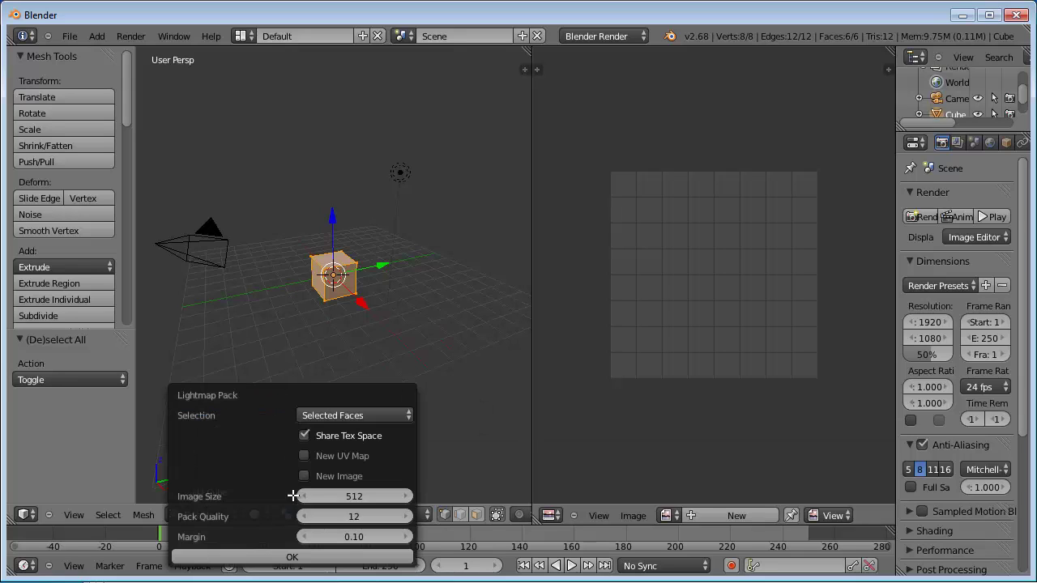
left_click(275, 556)
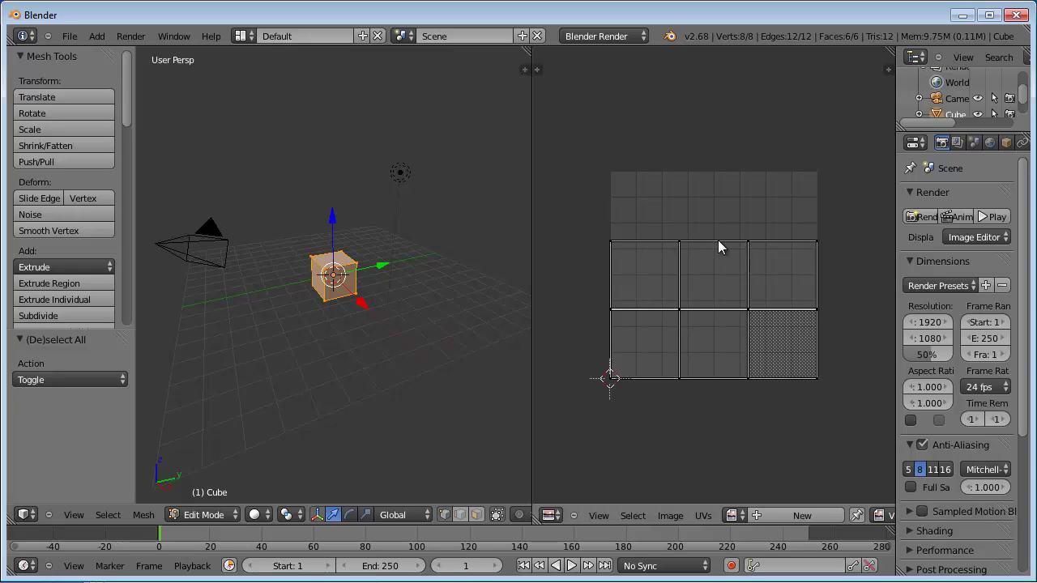
Open alessandria2.png in the UV/Image Editor, browsing the files as thumbnails
left_click(661, 517)
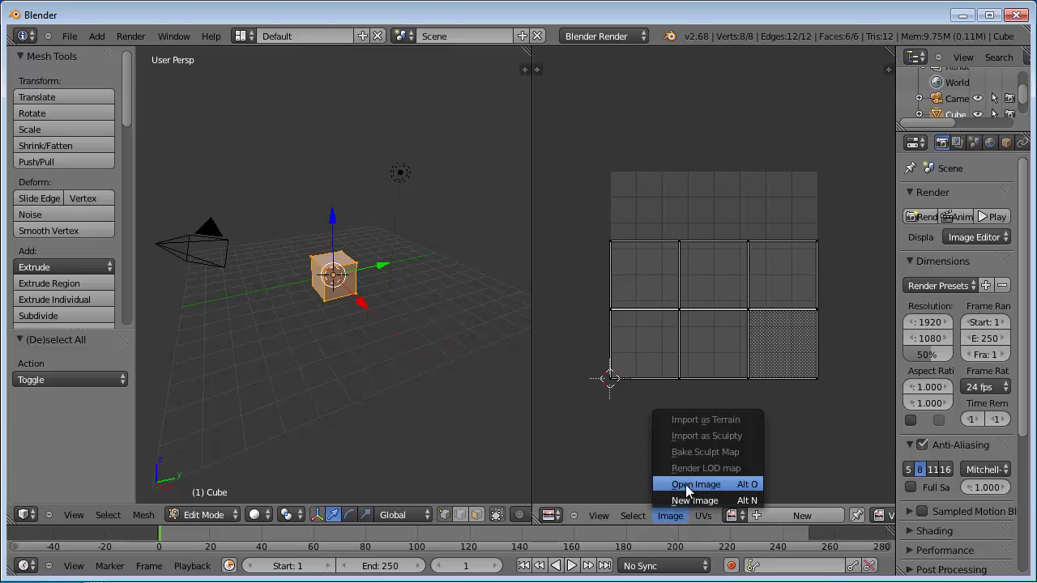
left_click(685, 484)
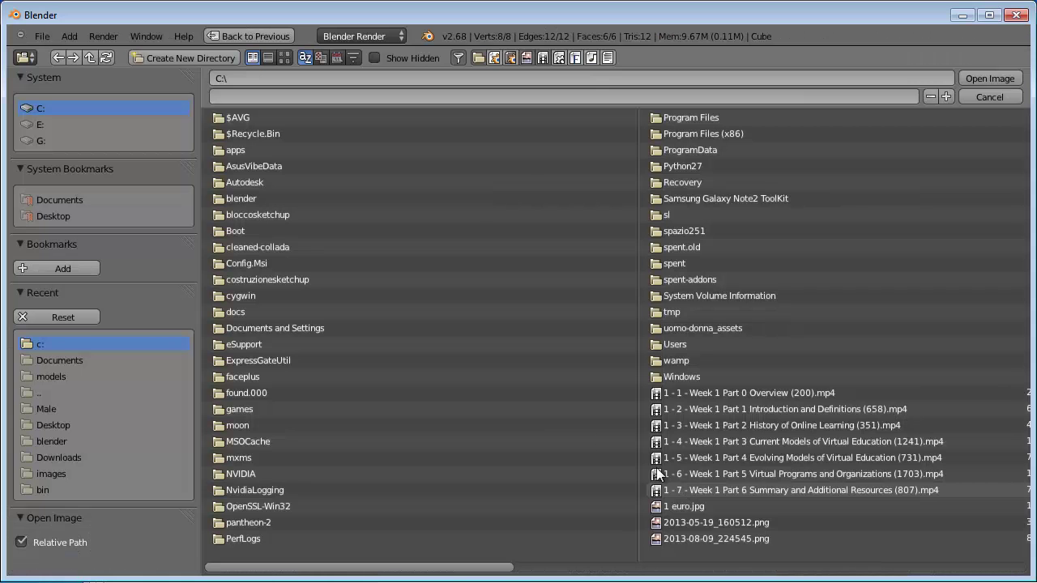
left_click(288, 55)
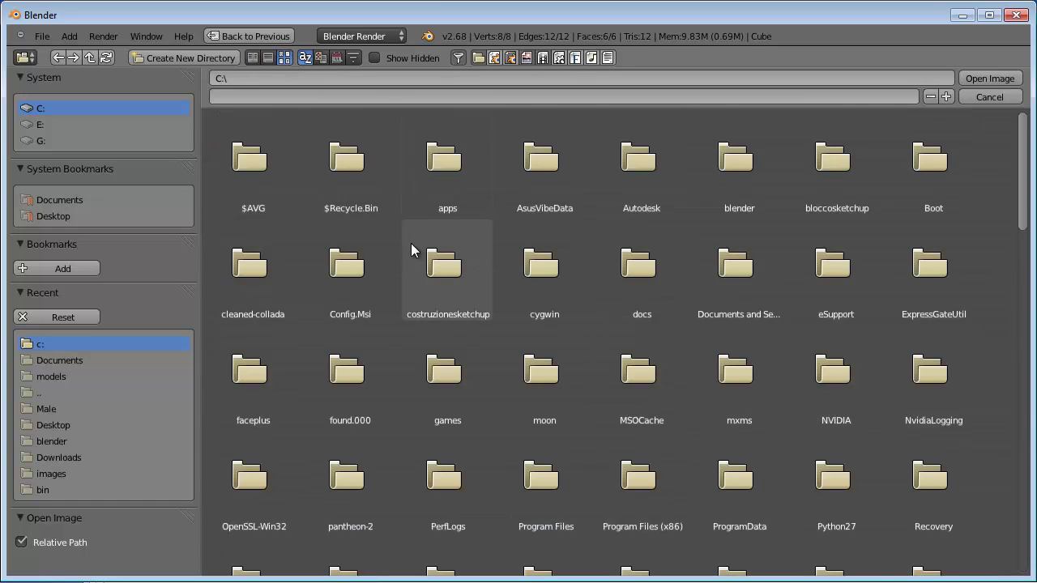
scroll(411, 243, "down", 3)
scroll(411, 243, "down", 3)
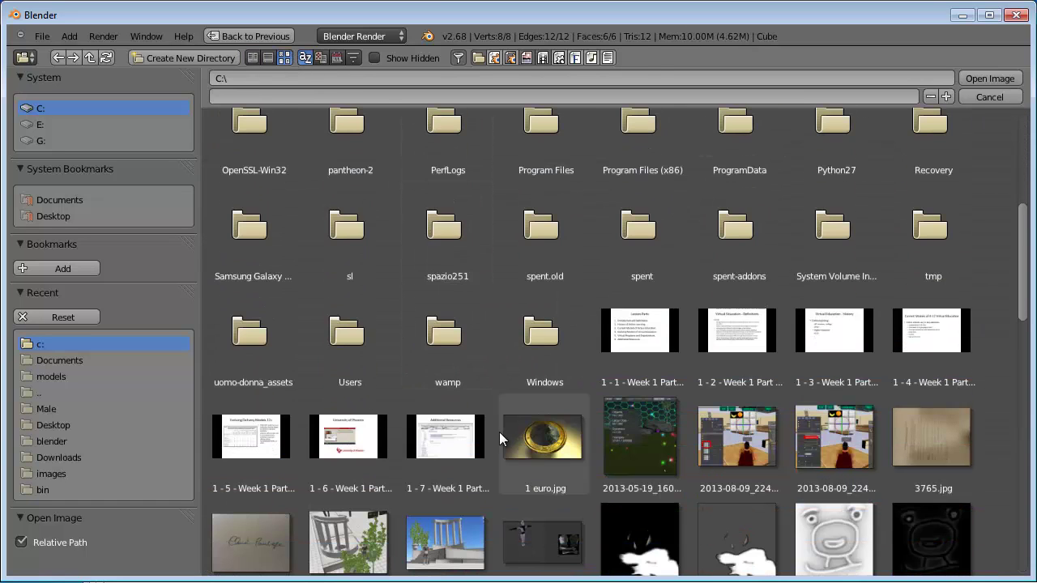
scroll(438, 450, "down", 1)
scroll(345, 519, "down", 1)
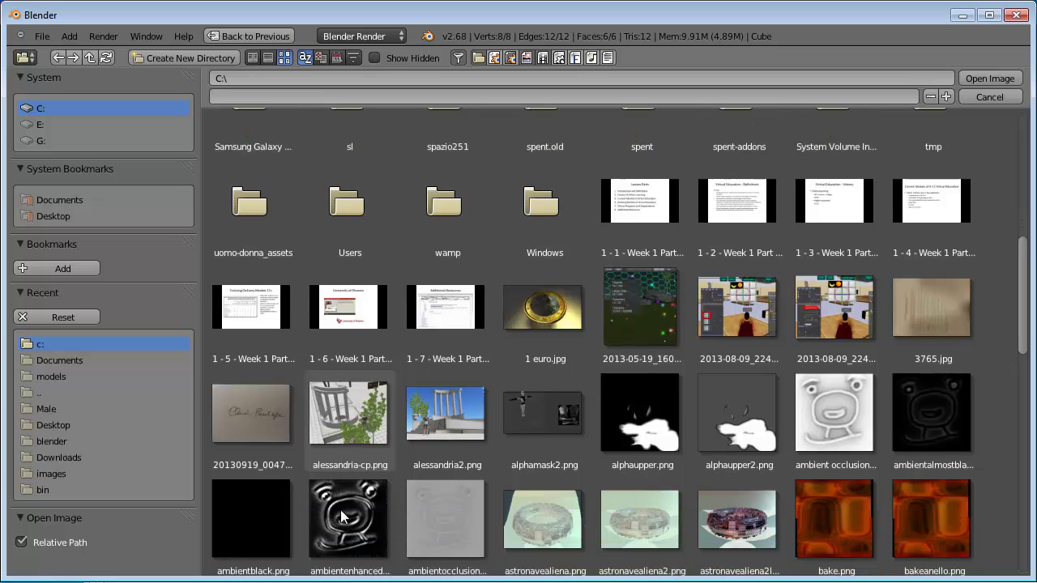
left_click(426, 418)
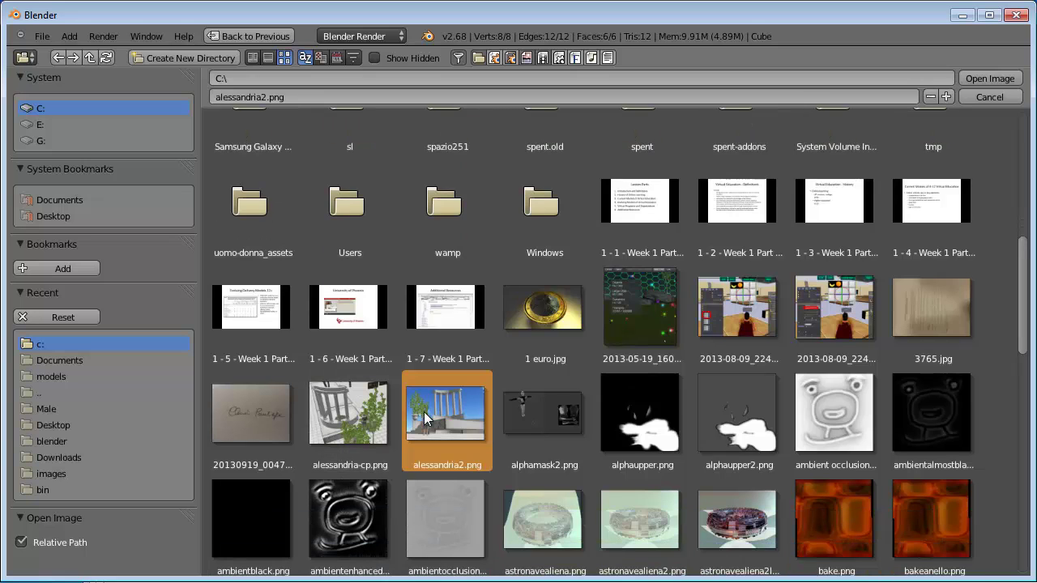
double_click(426, 418)
scroll(576, 363, "down", 3)
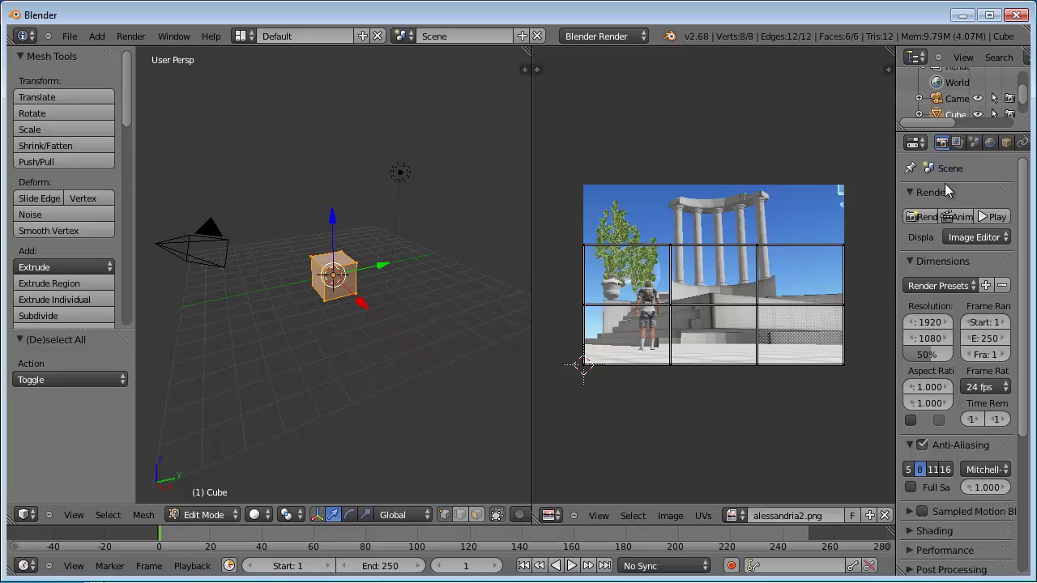
Set the cube material's texture type to Image or Movie
left_click(990, 141)
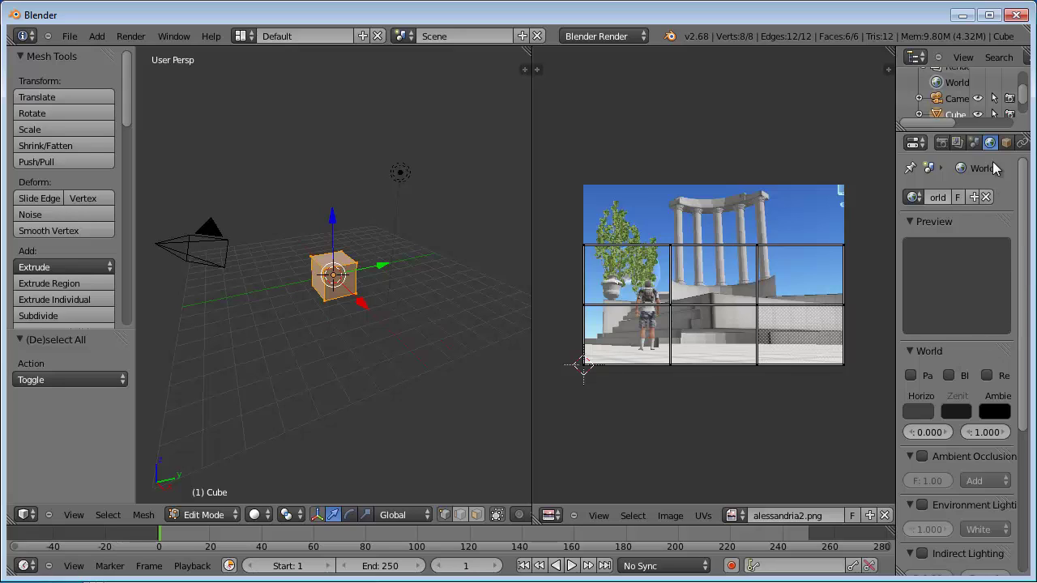
middle_click_drag(998, 144, 903, 151)
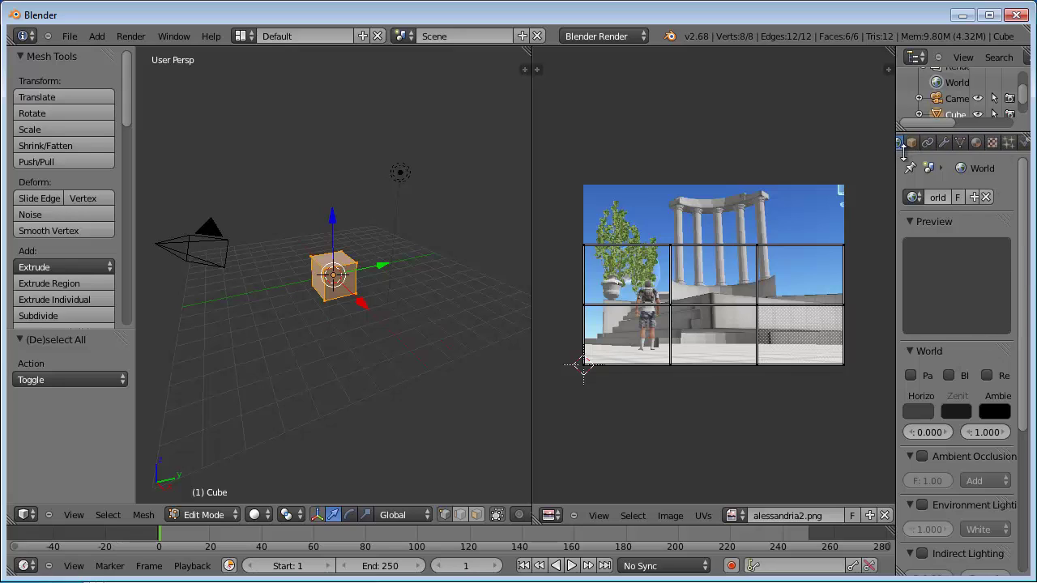
left_click(976, 143)
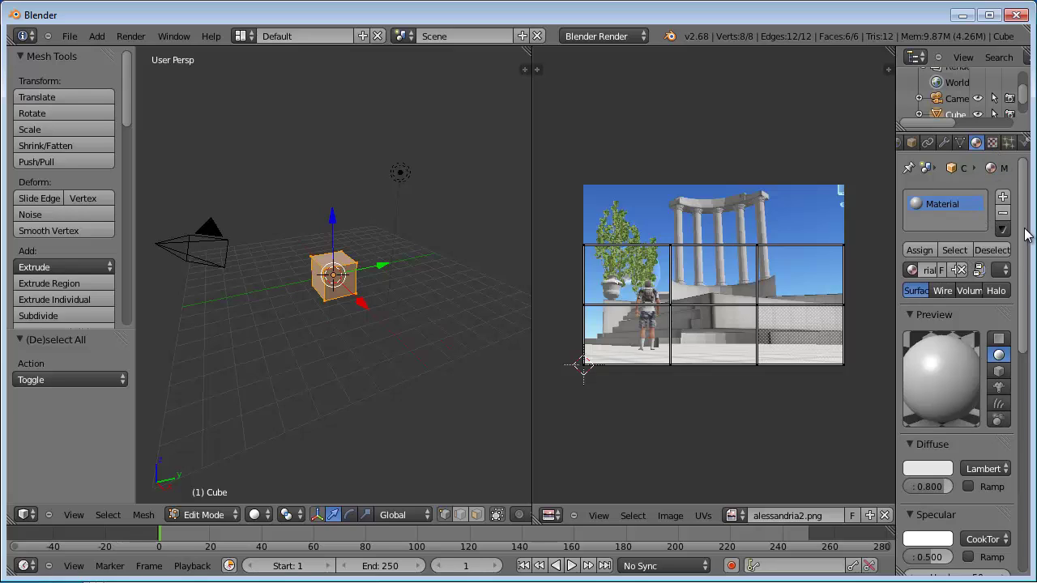
left_click(991, 143)
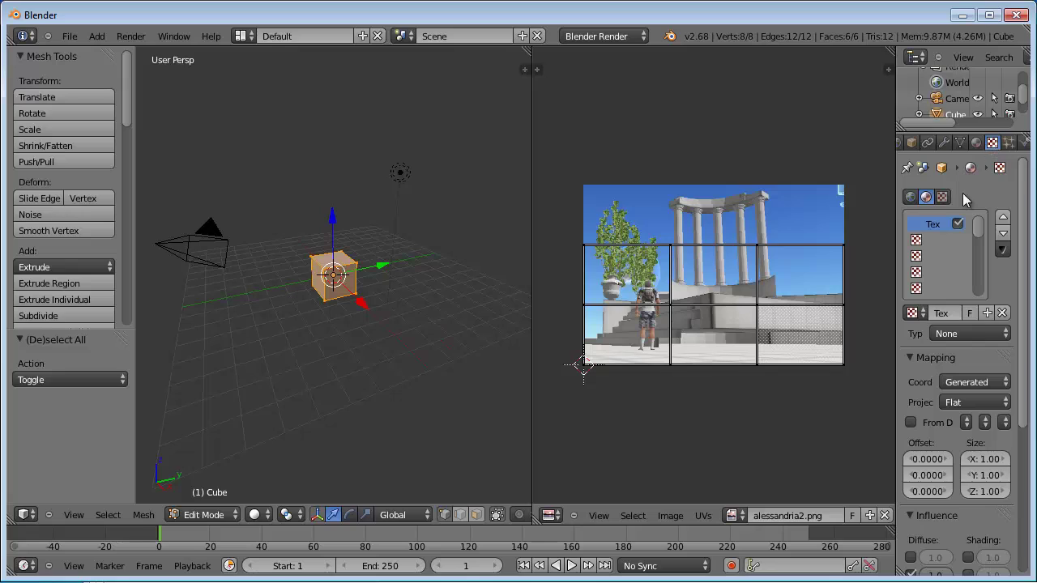
left_click(952, 335)
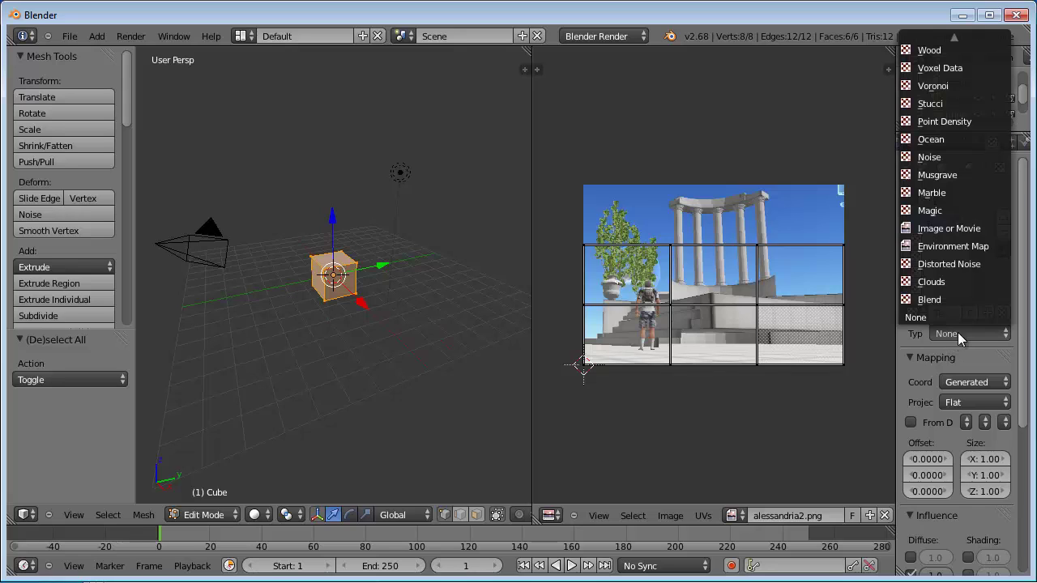
left_click(968, 230)
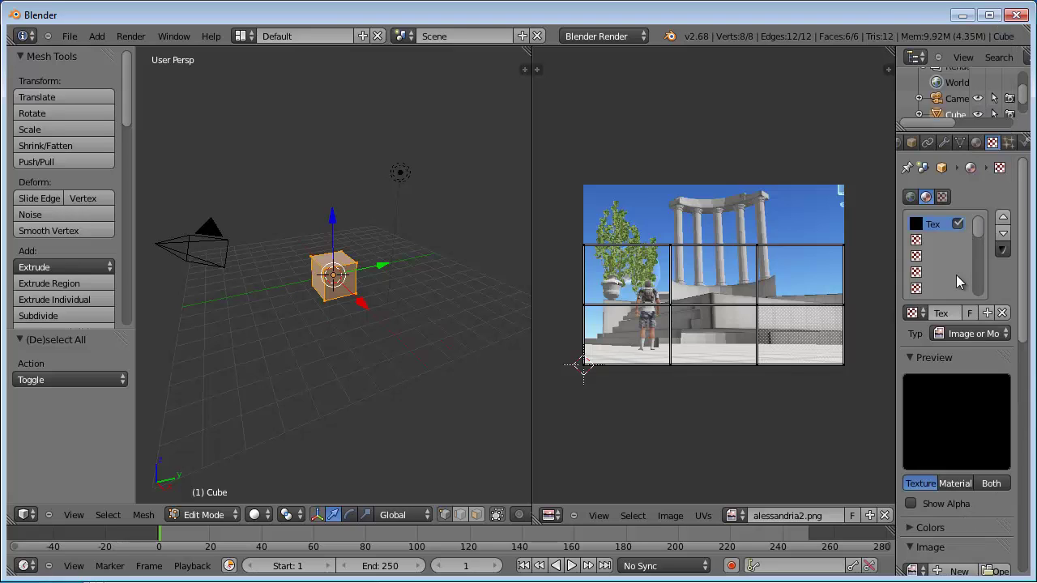
Map the texture with UV coordinates from the UVMap layer
left_click_drag(1024, 312, 1014, 441)
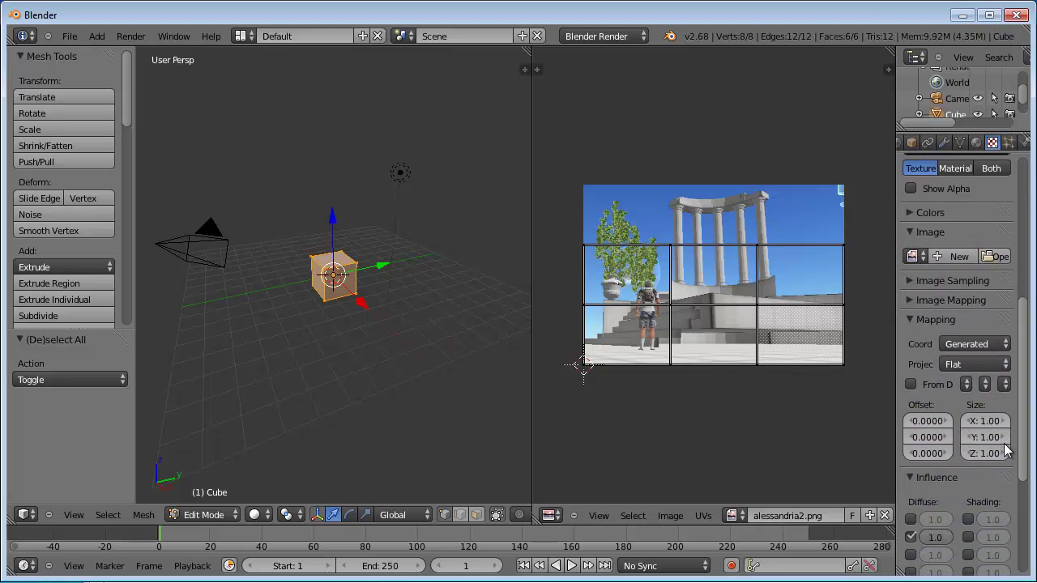
left_click(973, 345)
left_click(937, 269)
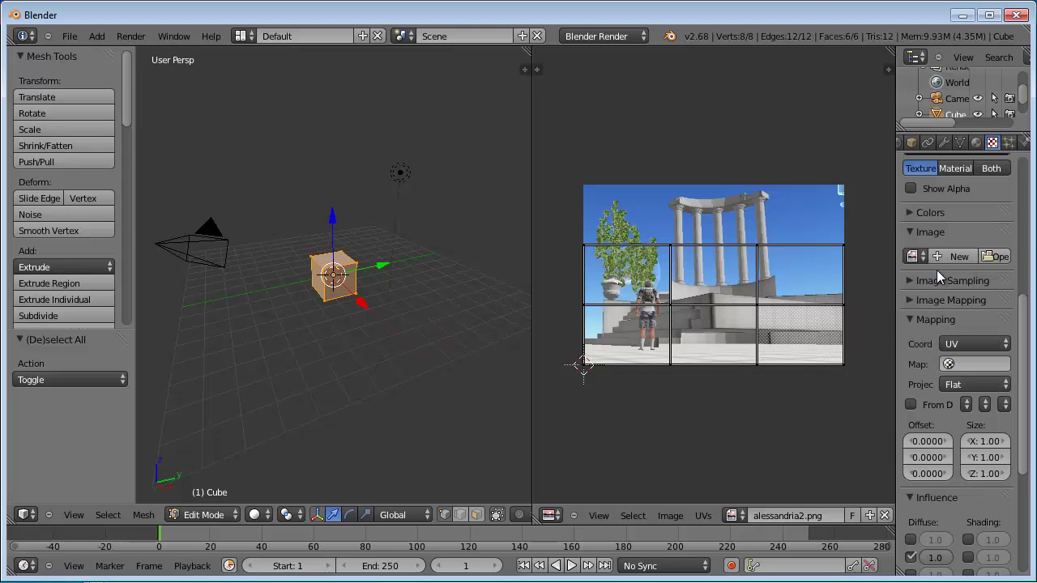
left_click(959, 365)
left_click(953, 387)
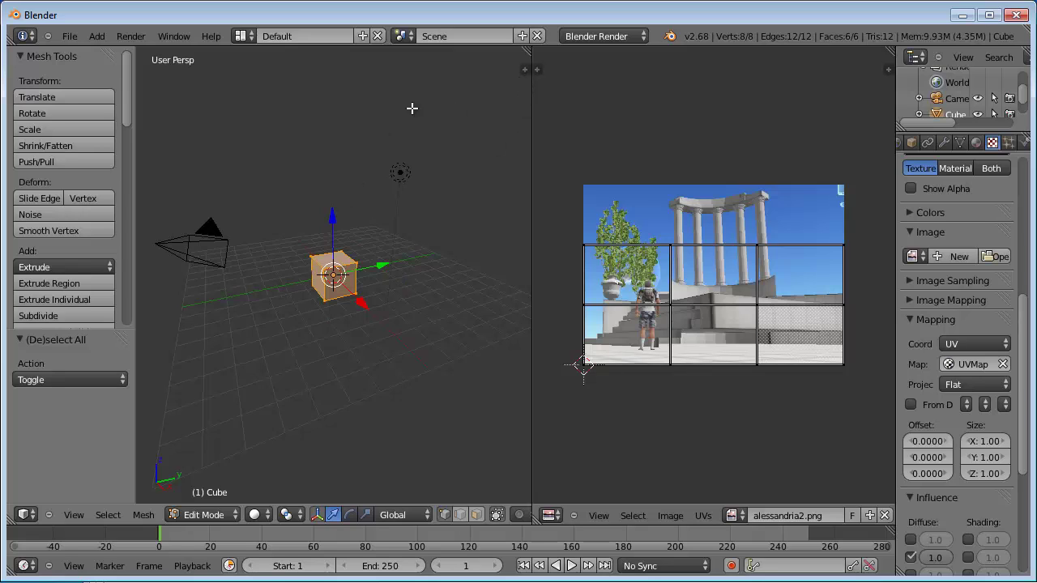
In the sidebar's Display panel, set shading to GLSL and enable Textured Solid
left_click(527, 70)
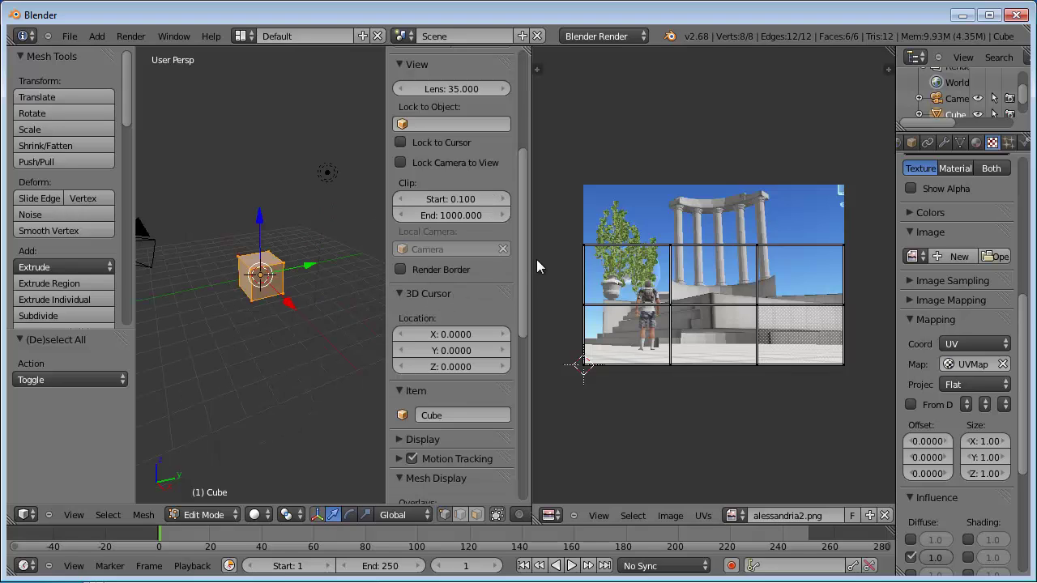
scroll(521, 311, "down", 2)
scroll(481, 303, "down", 3)
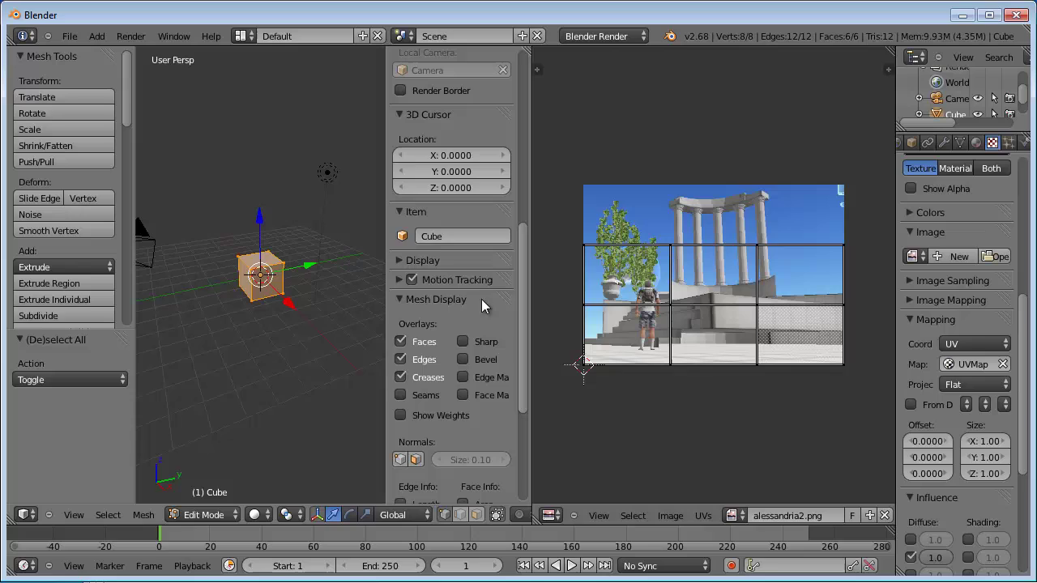
left_click(403, 259)
scroll(444, 413, "down", 1)
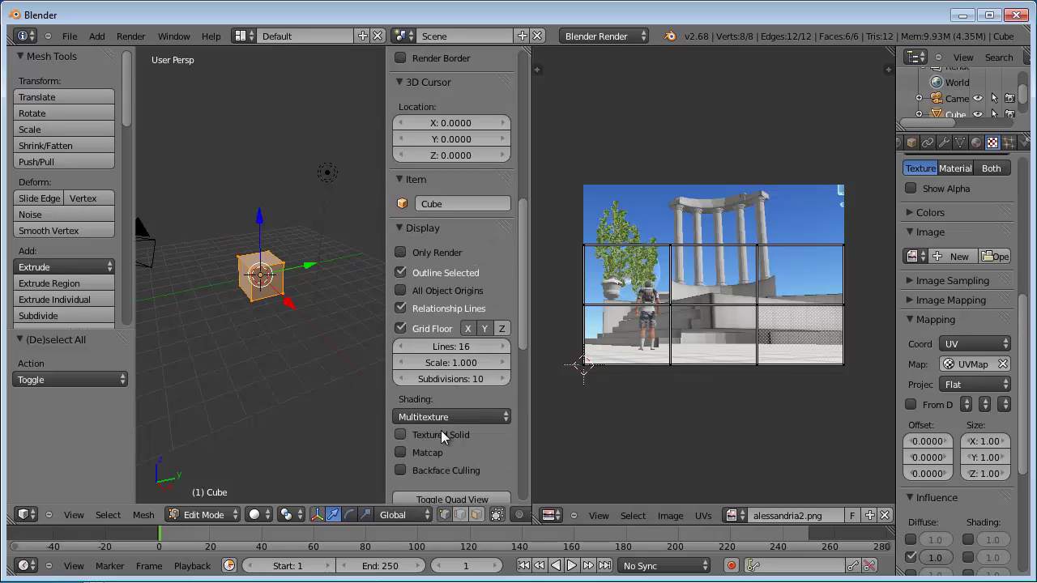
left_click(433, 416)
left_click(423, 366)
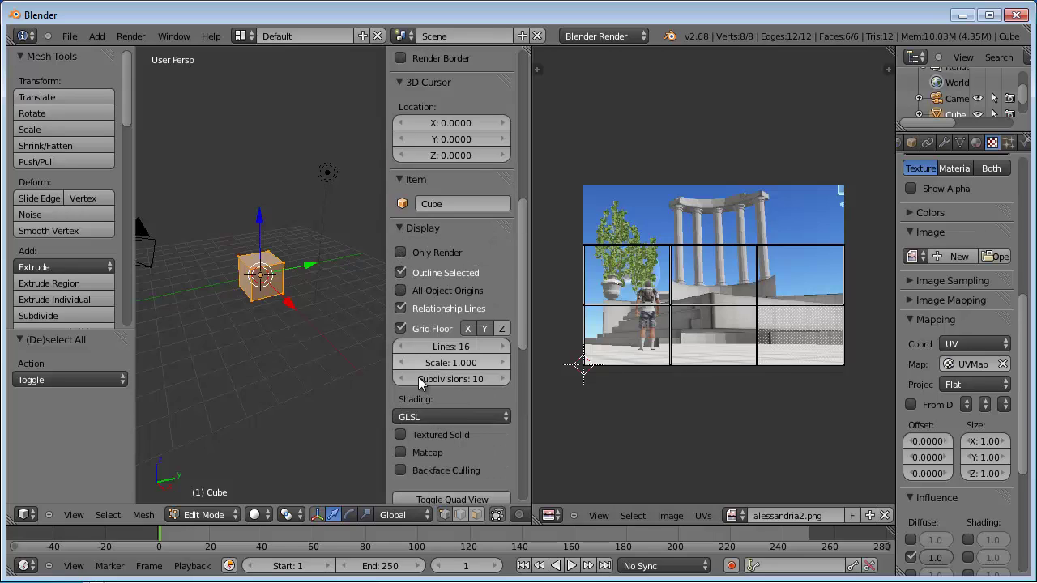
left_click(400, 435)
scroll(339, 412, "up", 3)
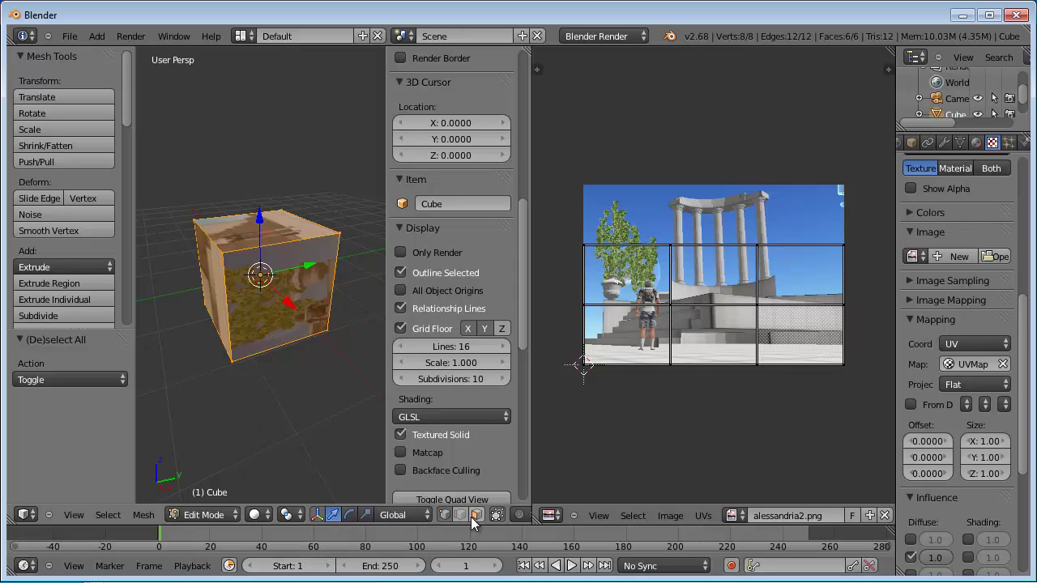
Select the cube's front face, narrow the sidebar, and orbit to inspect the texture
right_click(286, 298)
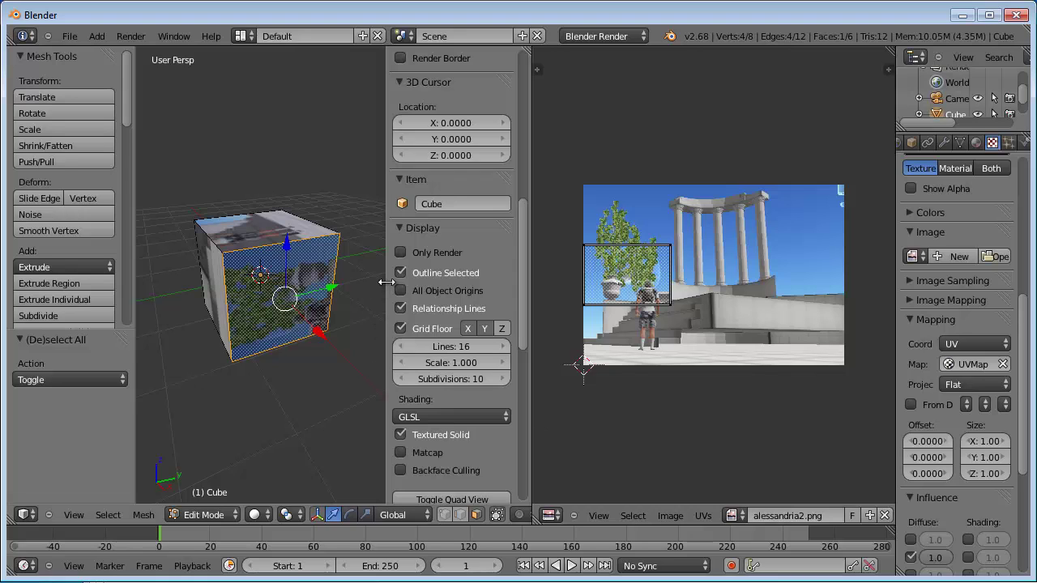
left_click_drag(385, 282, 451, 281)
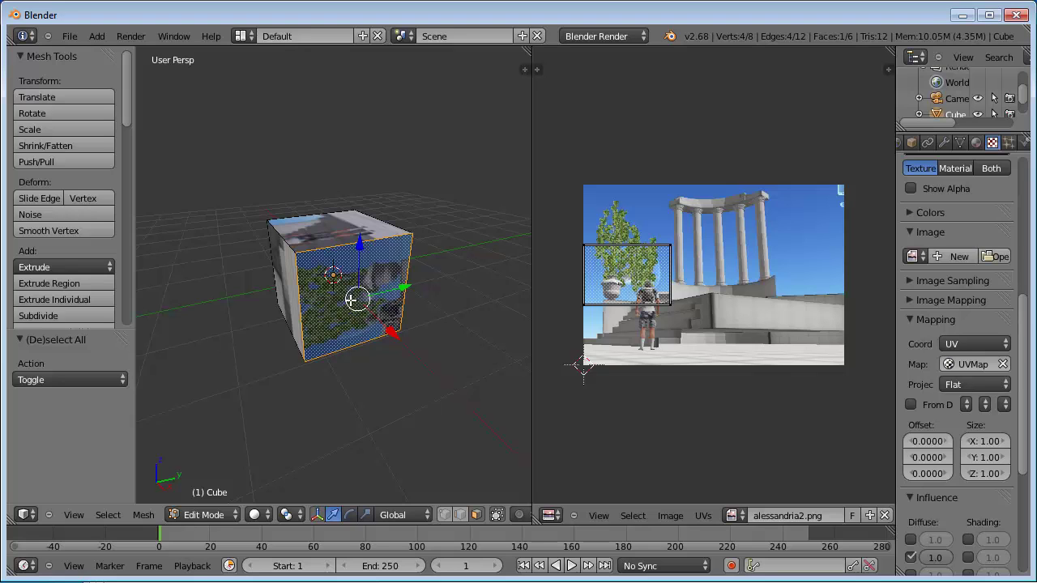
mouse_move(312, 280)
middle_mouse_down()
mouse_move(368, 222)
mouse_move(402, 252)
mouse_move(348, 279)
mouse_move(283, 275)
mouse_move(259, 287)
mouse_move(359, 299)
mouse_move(359, 316)
mouse_move(368, 297)
mouse_move(364, 313)
middle_mouse_up()
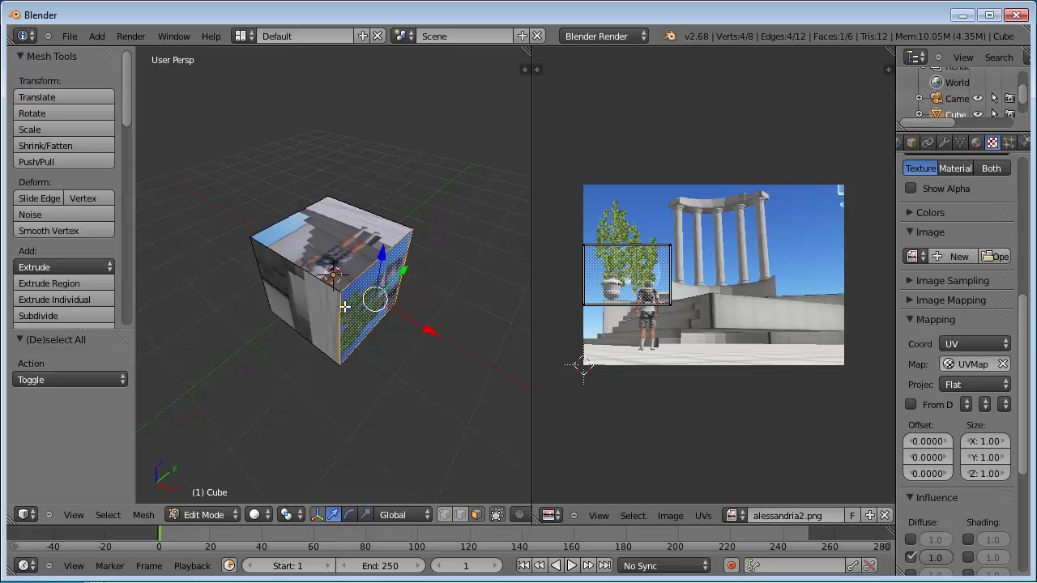
Return to Object Mode and delete the cube
key("Tab")
key("x")
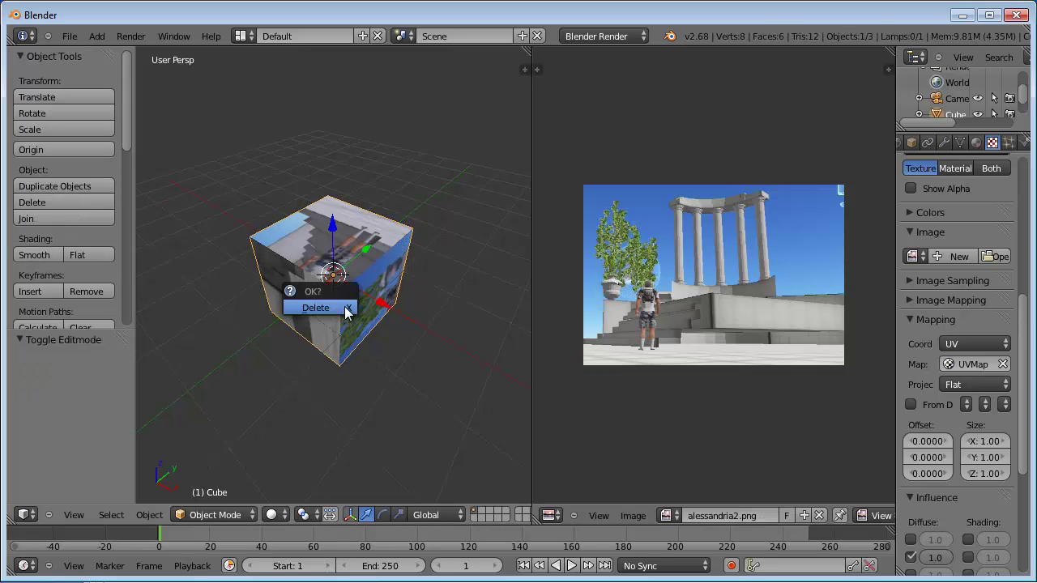
left_click(346, 312)
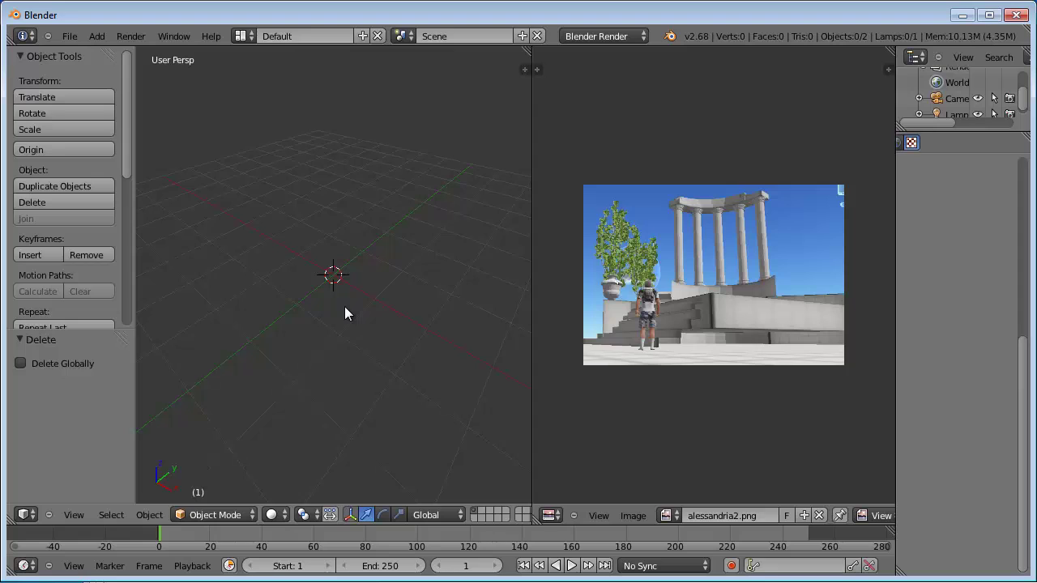
Add a torus with 10 major and 10 minor segments
key("shift+a")
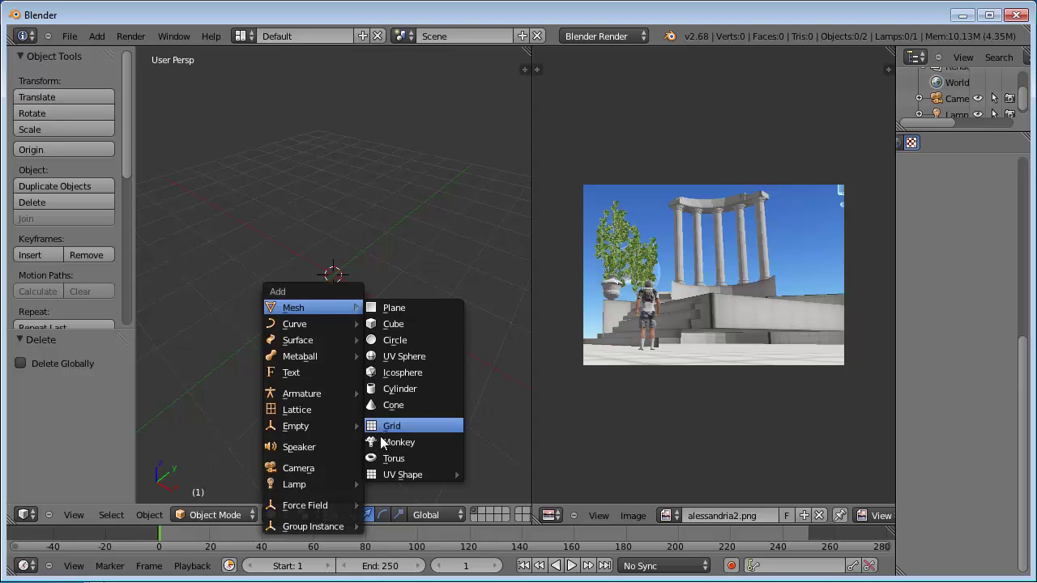
left_click(378, 458)
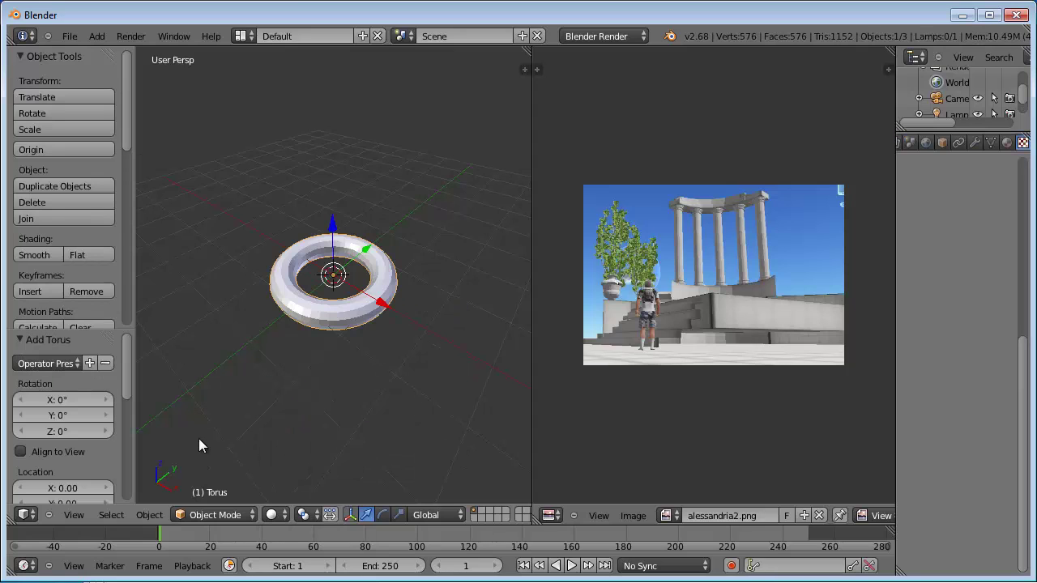
left_click_drag(123, 380, 121, 465)
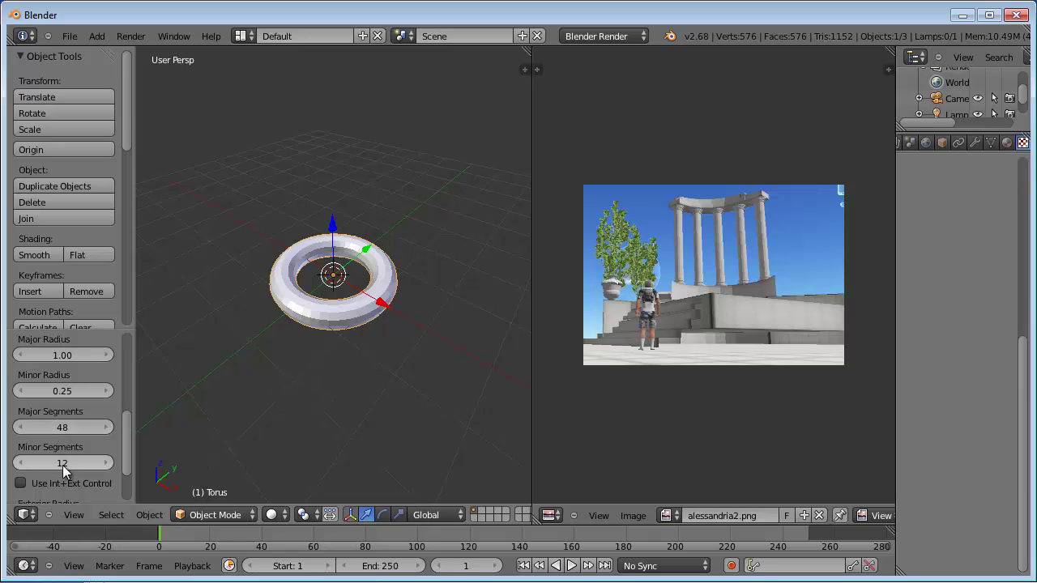
left_click(64, 427)
type("10")
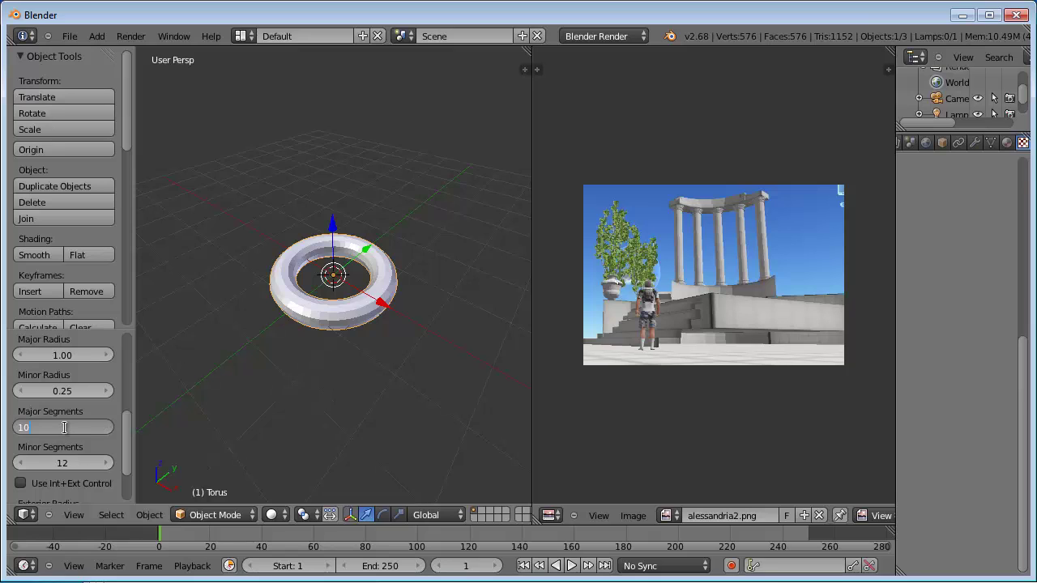
key("Tab")
type("10")
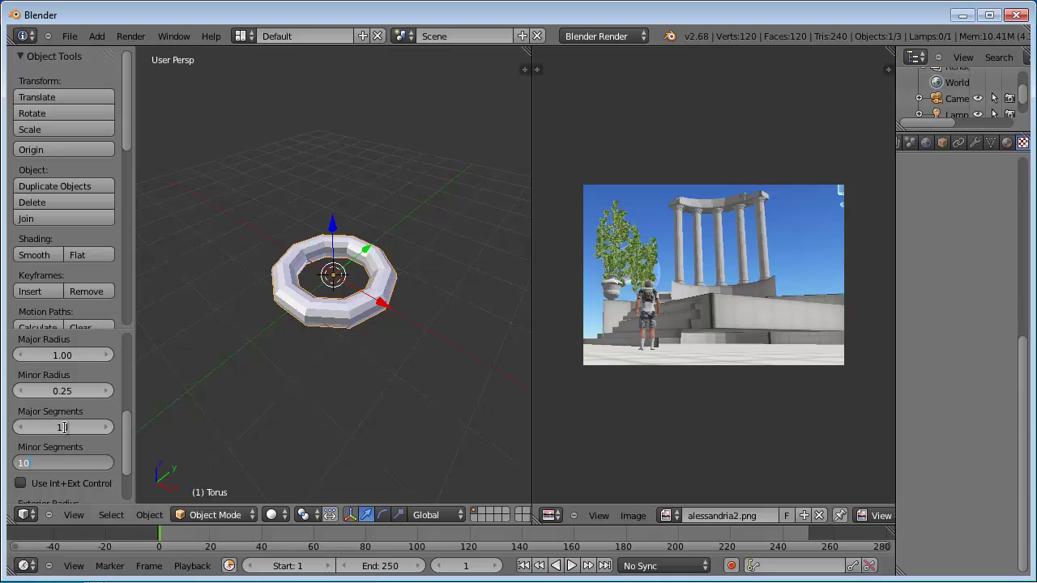
key("Return")
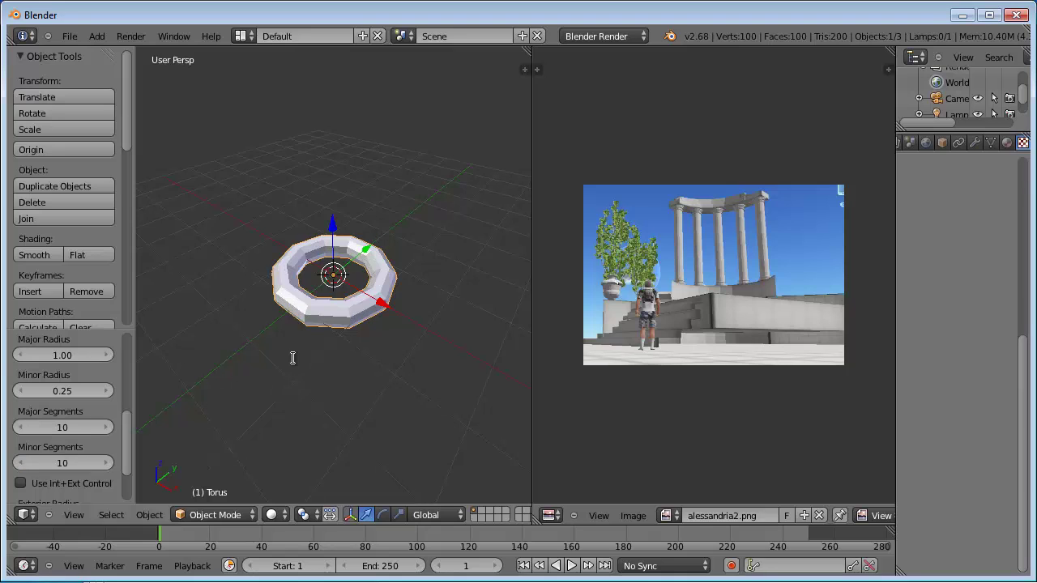
scroll(289, 358, "up", 6)
scroll(289, 358, "down", 2)
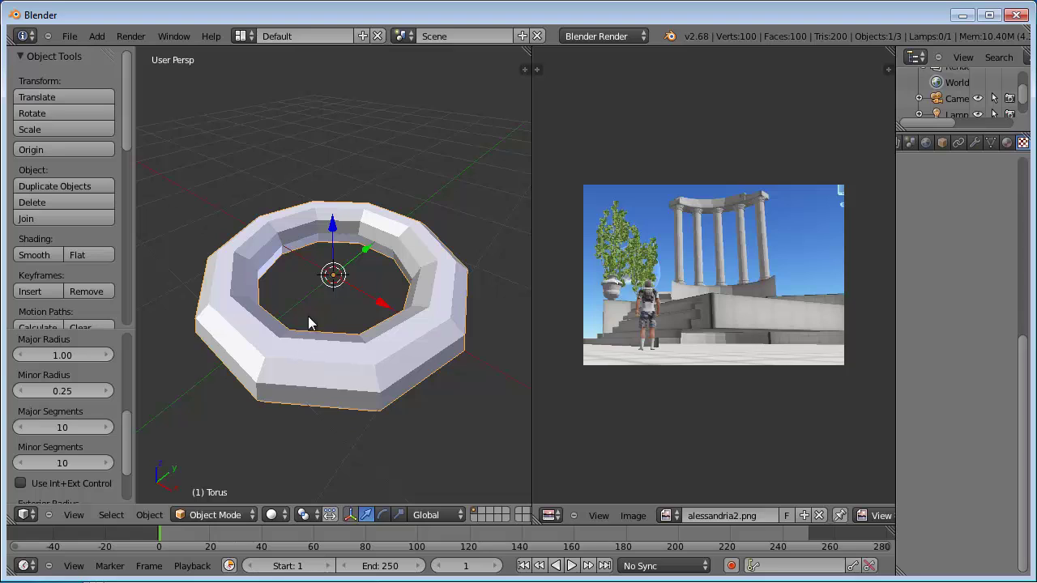
In Edit Mode, reset the torus UVs so each face maps the full image
key("Tab")
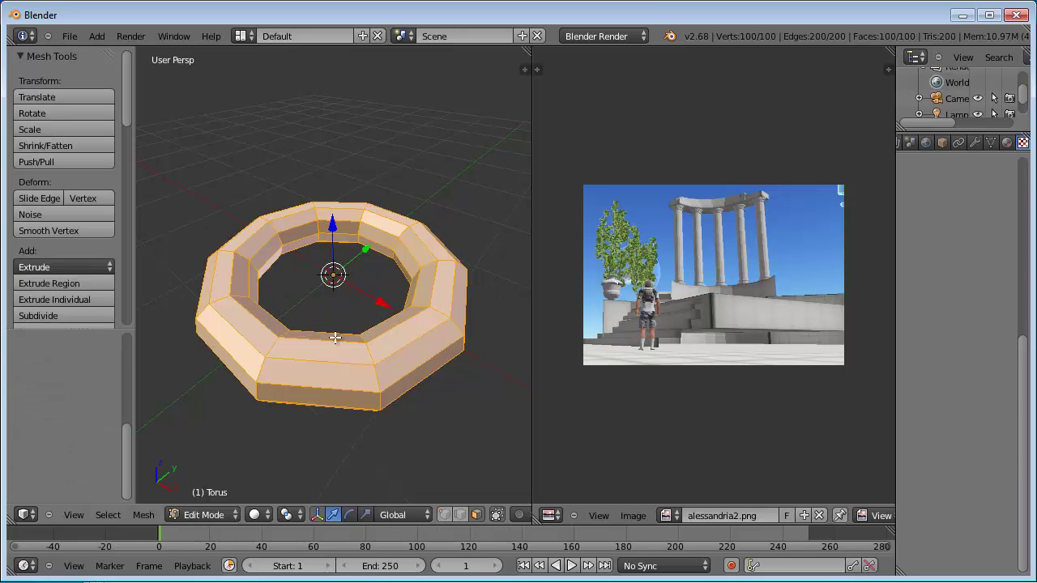
key("u")
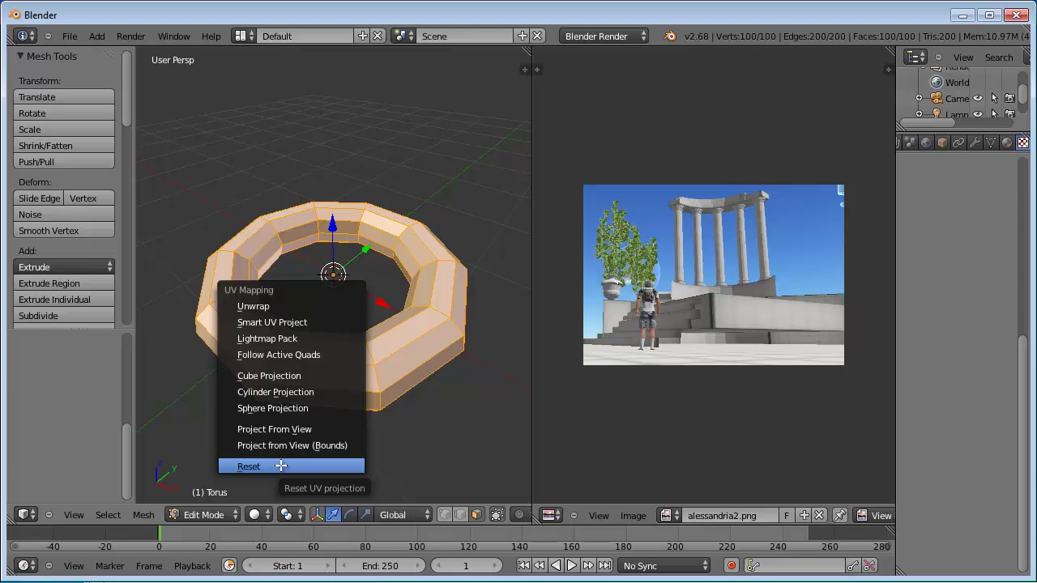
left_click(280, 466)
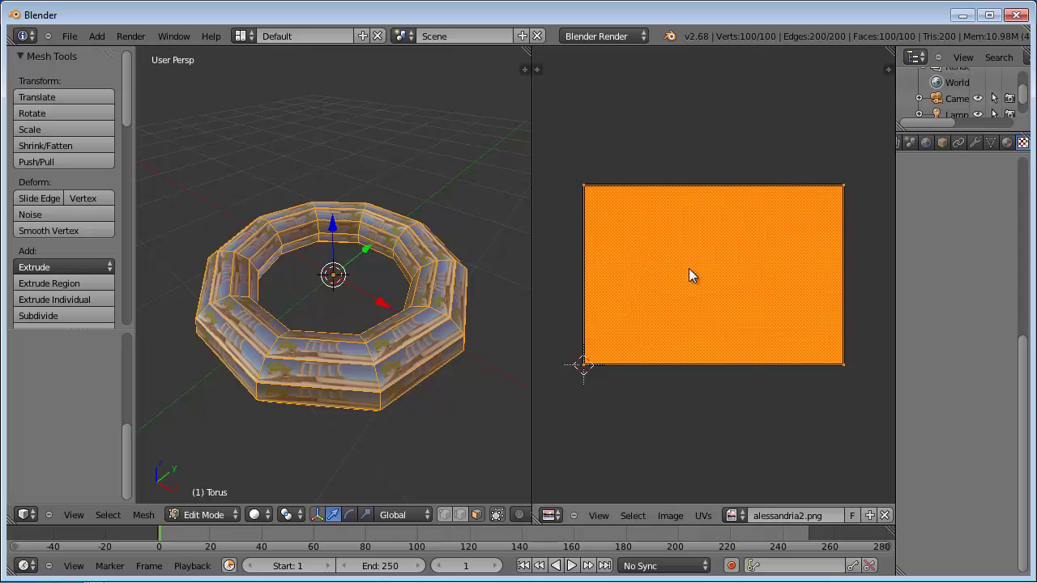
scroll(403, 343, "up", 3)
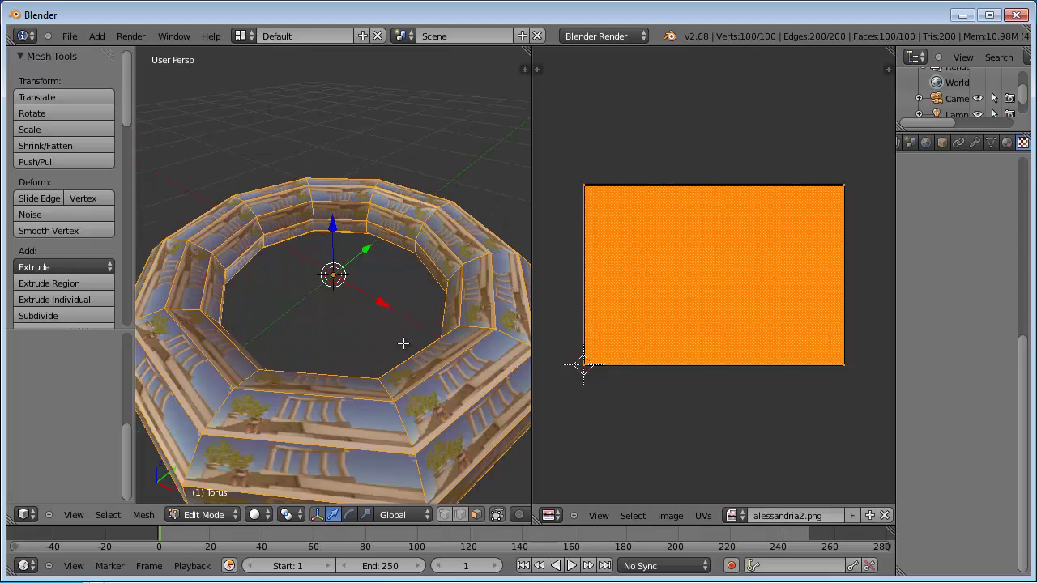
scroll(375, 401, "down", 2)
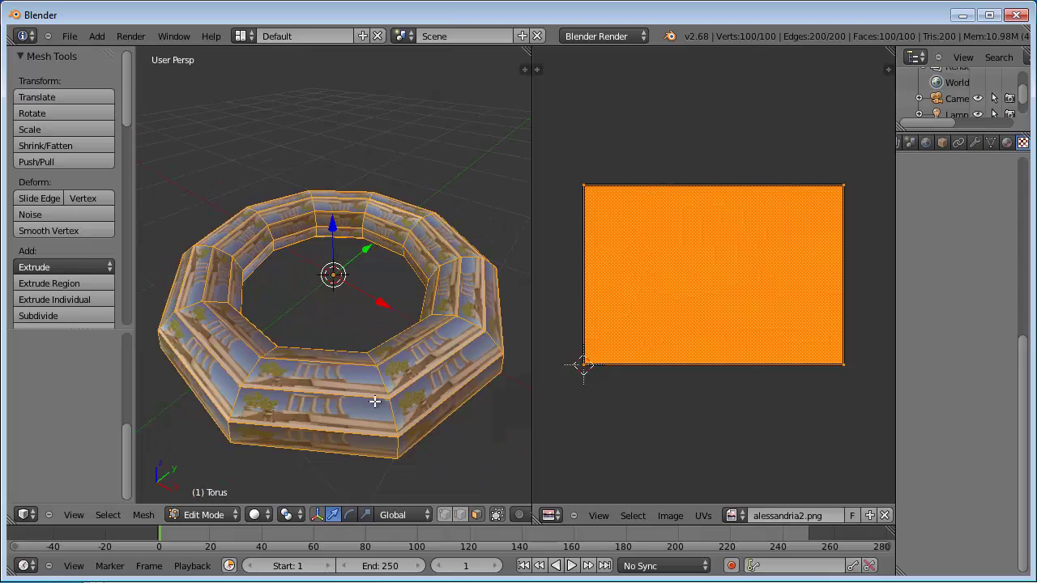
scroll(375, 401, "down", 1)
scroll(367, 369, "up", 2)
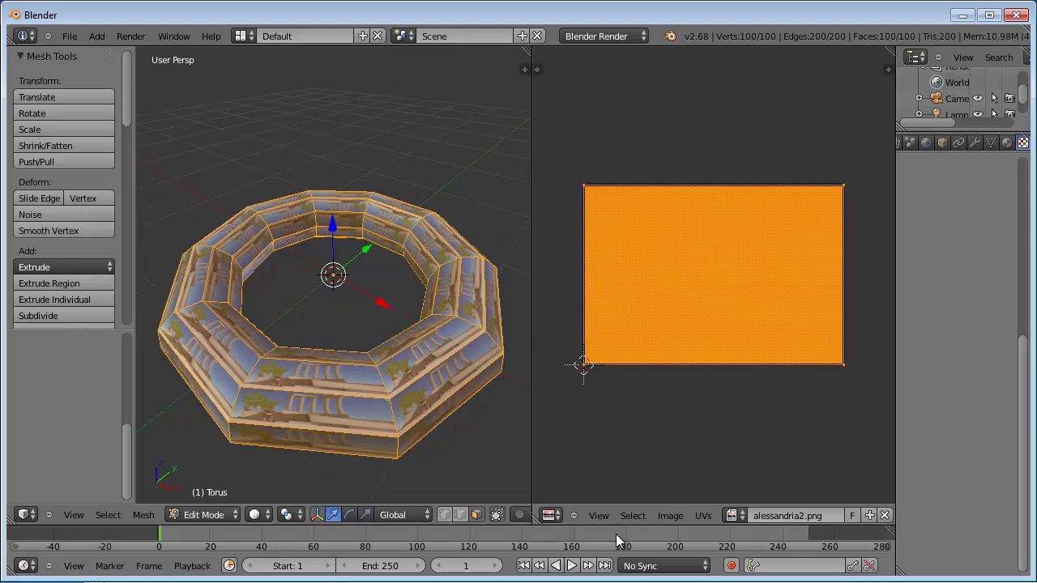
Load 1 euro.jpg into the UV/Image Editor in place of alessandria2.png
left_click(669, 515)
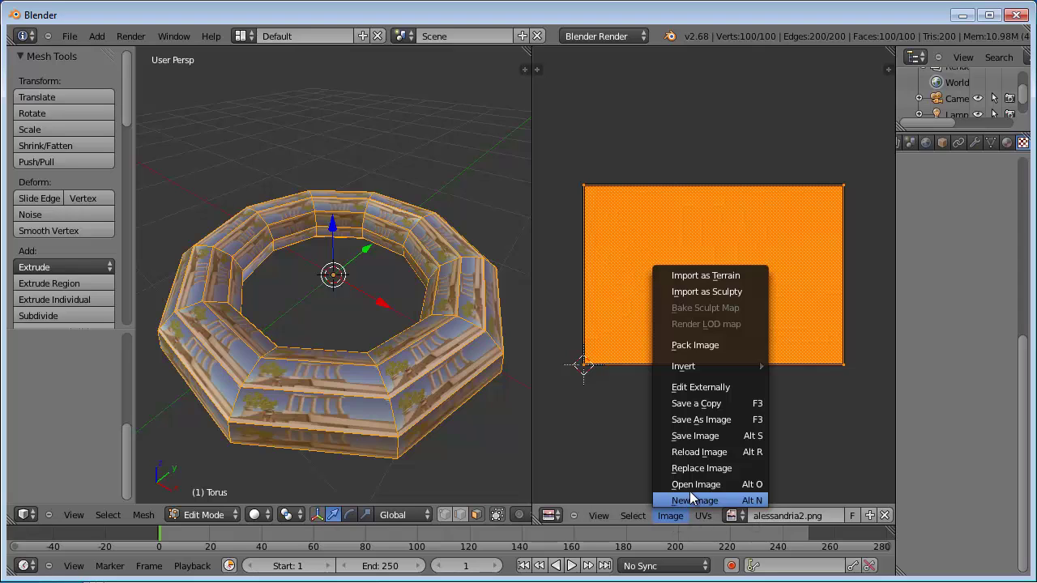
left_click(689, 484)
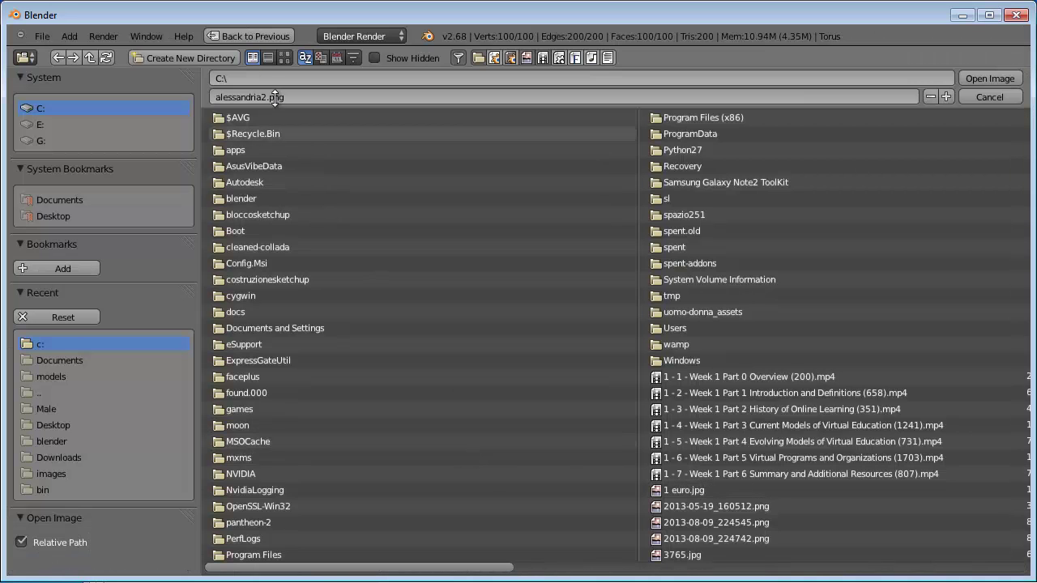
left_click(285, 54)
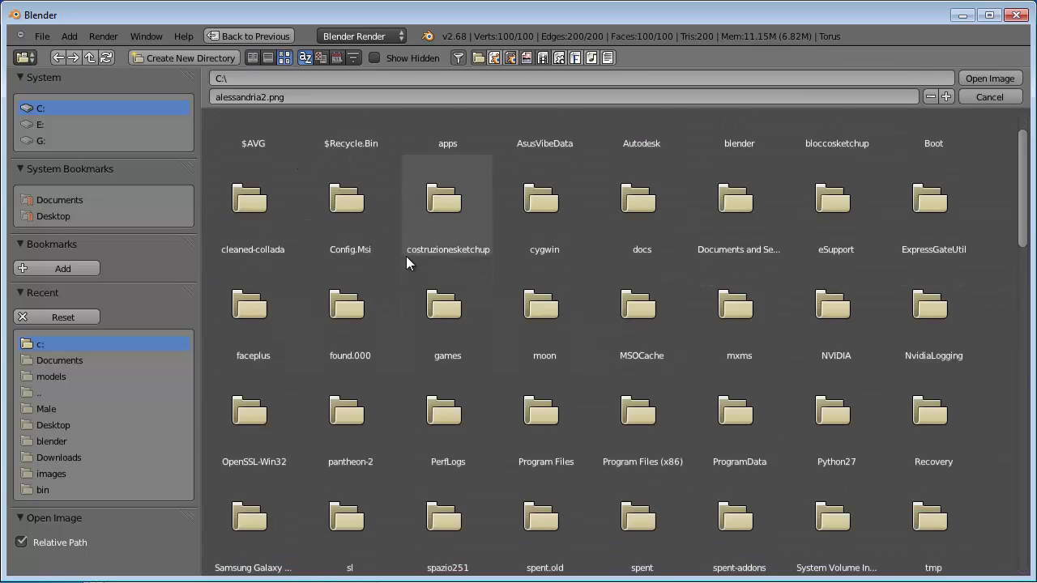
scroll(405, 256, "down", 3)
scroll(406, 256, "down", 2)
scroll(440, 418, "down", 3)
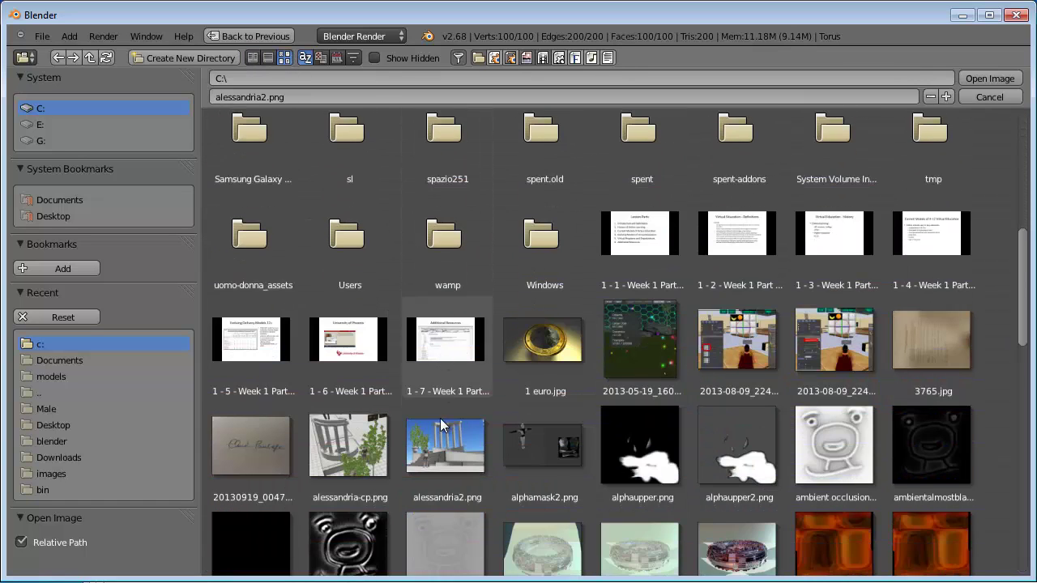
scroll(440, 418, "down", 2)
scroll(440, 418, "down", 1)
scroll(440, 417, "down", 3)
scroll(439, 417, "down", 2)
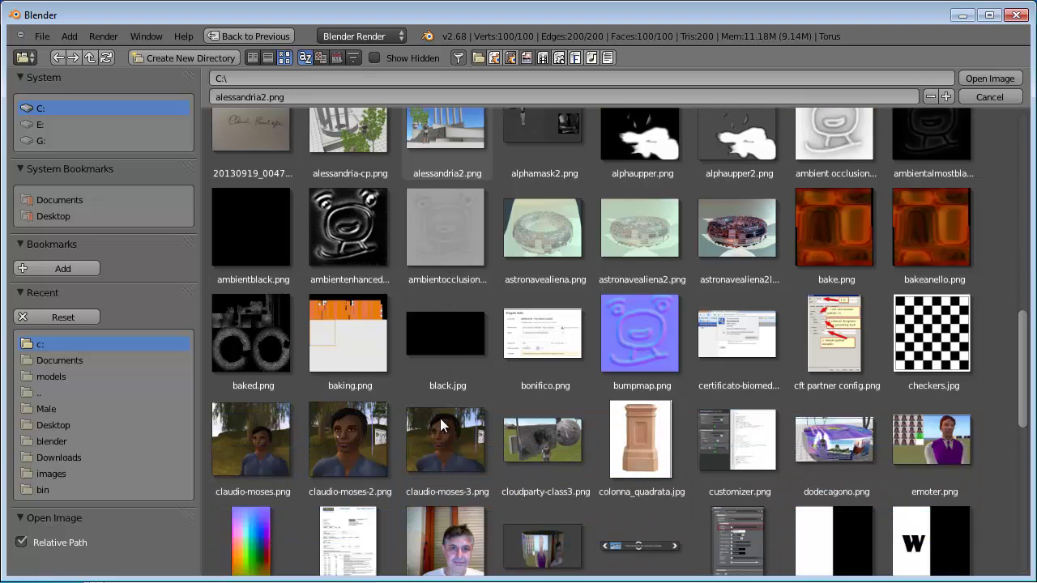
scroll(440, 418, "up", 1)
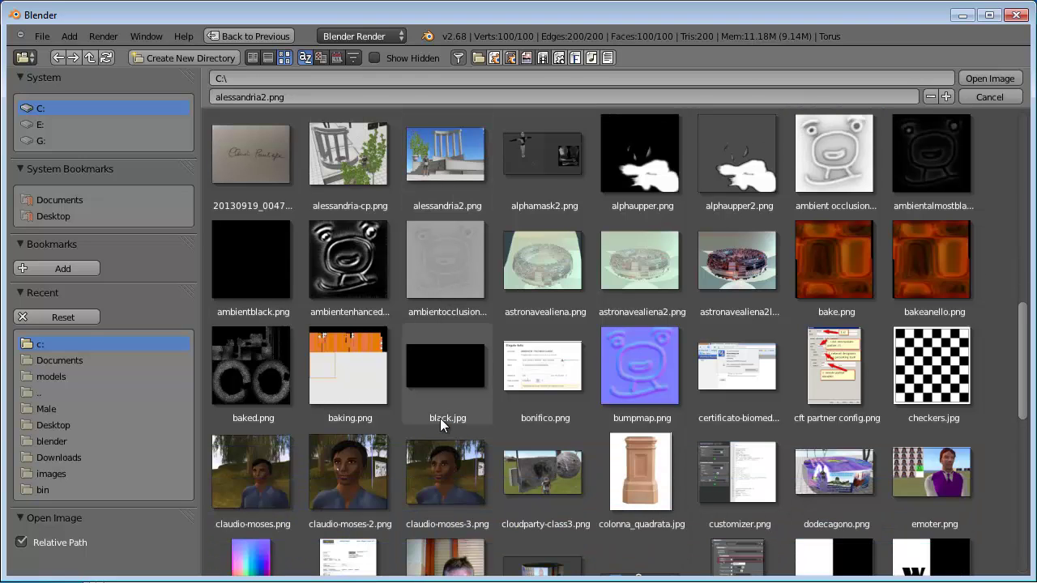
scroll(440, 418, "up", 5)
double_click(554, 245)
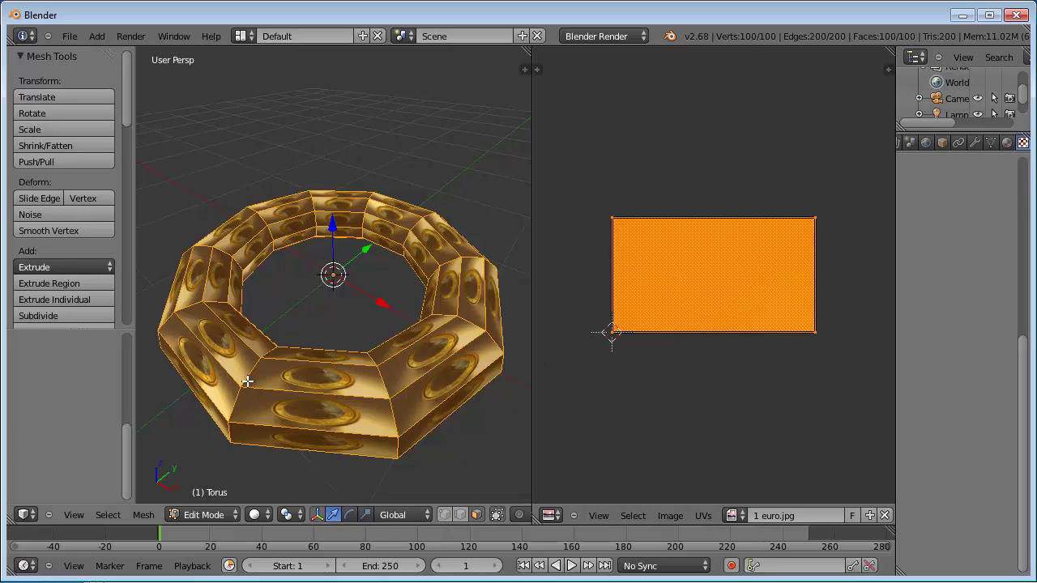
mouse_move(340, 442)
middle_mouse_down()
mouse_move(364, 245)
mouse_move(323, 497)
middle_mouse_up()
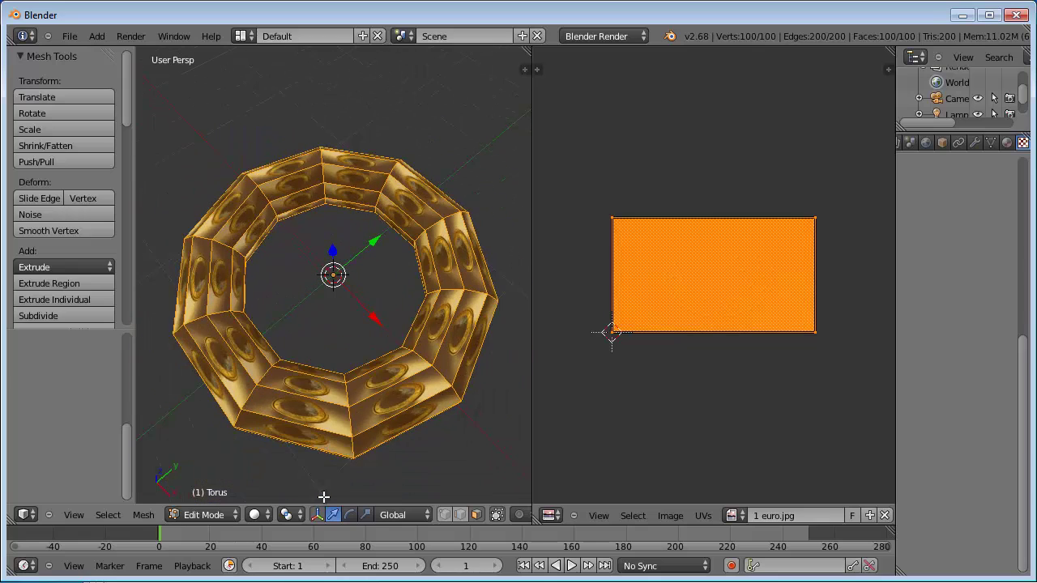
scroll(323, 496, "up", 2)
scroll(323, 497, "down", 1)
mouse_move(367, 392)
middle_mouse_down()
mouse_move(386, 319)
mouse_move(343, 382)
mouse_move(398, 364)
middle_mouse_up()
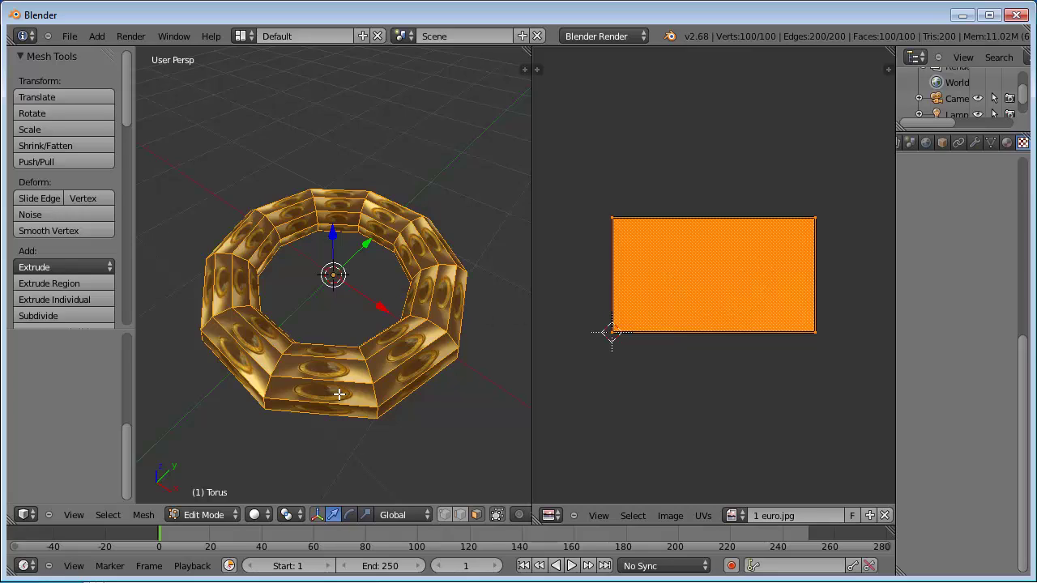
key("Tab")
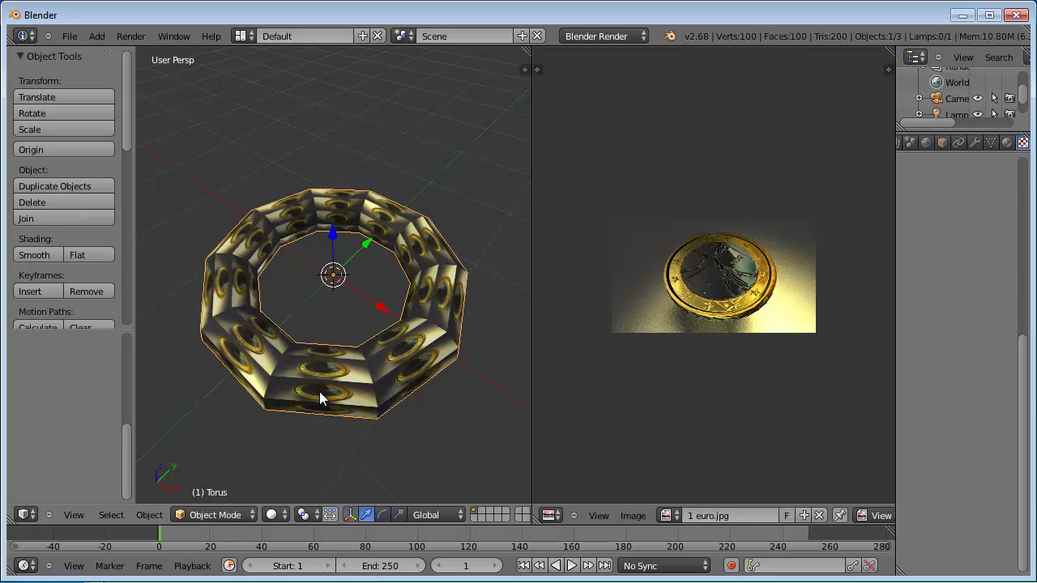
mouse_move(344, 351)
middle_mouse_down()
mouse_move(362, 312)
mouse_move(351, 390)
mouse_move(366, 327)
mouse_move(375, 377)
middle_mouse_up()
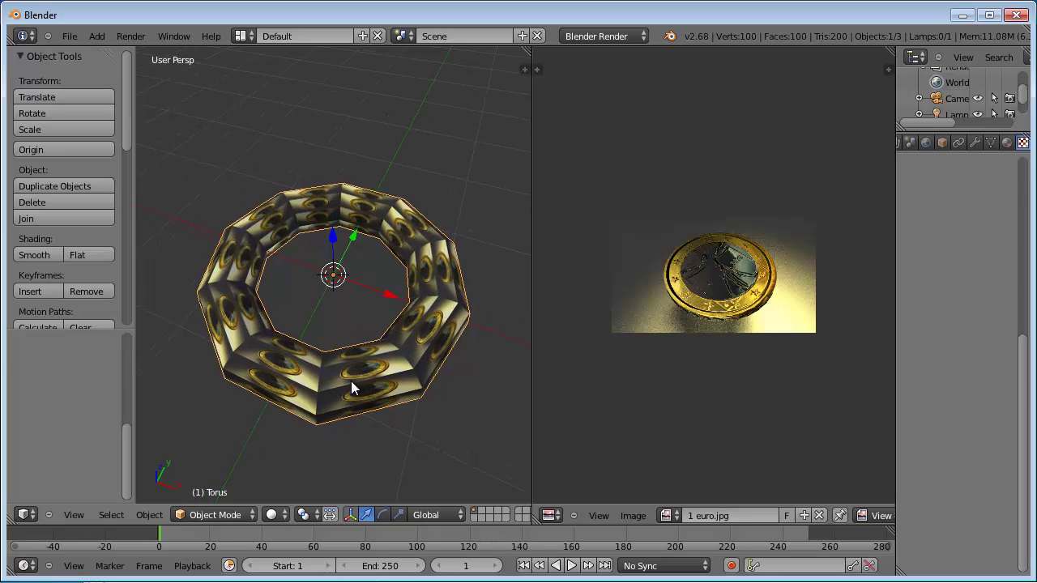
key("Tab")
key("Tab")
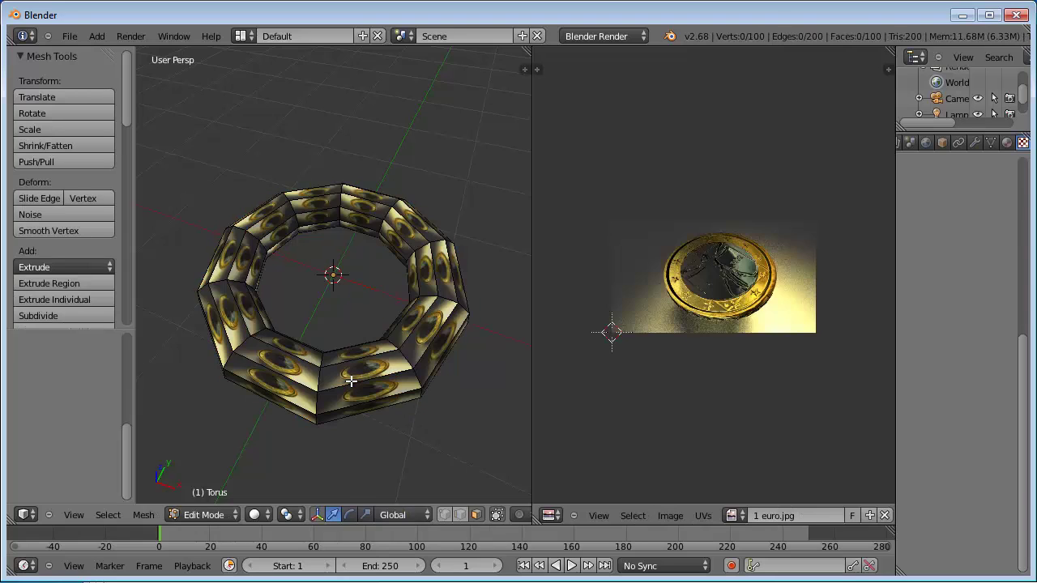
key("Tab")
Reset the torus UVs, re-unwrap with Smart UV Project, and orbit to inspect the coin fragments
key("u")
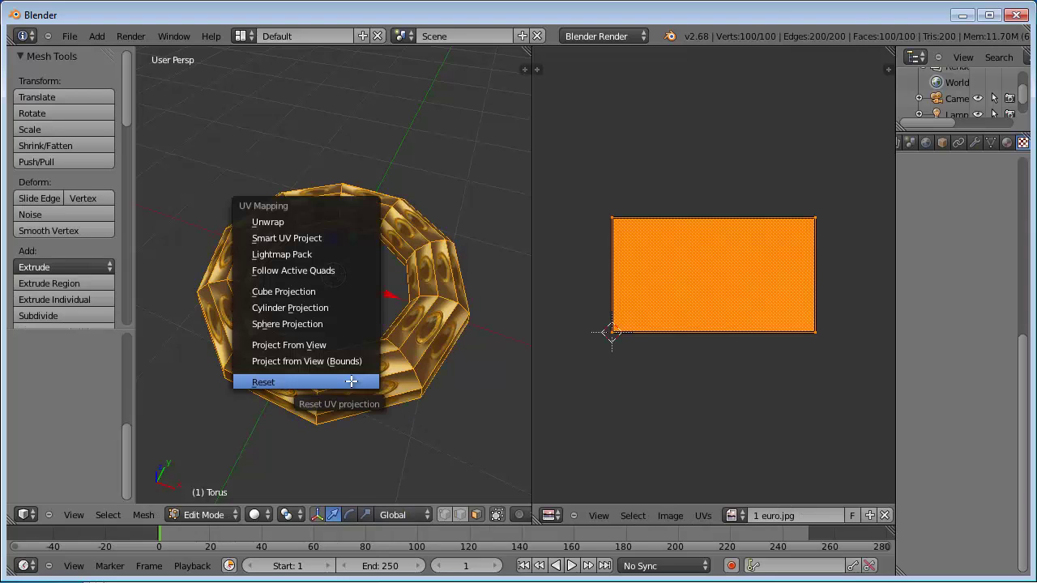
left_click(350, 381)
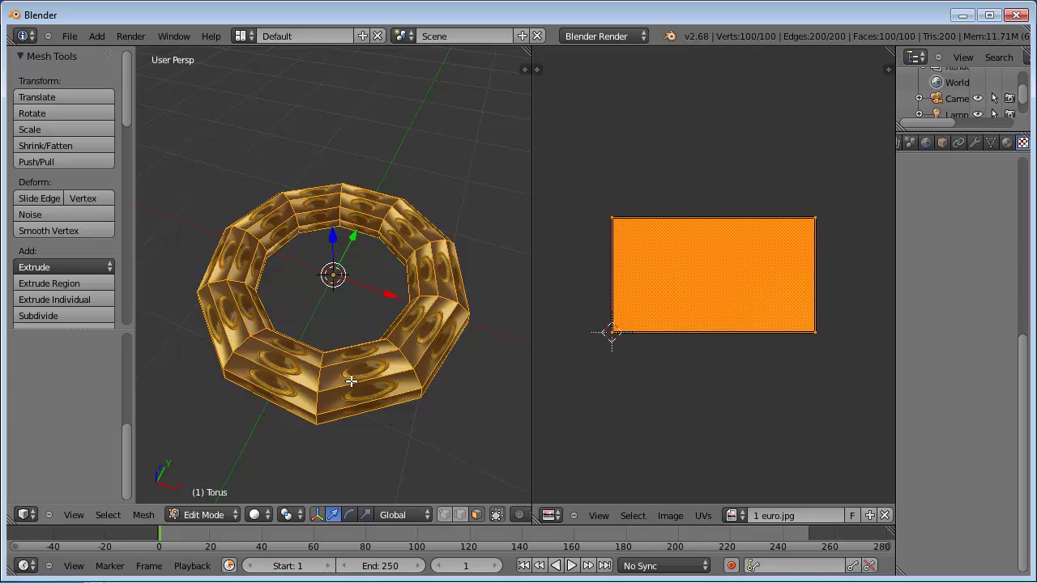
key("u")
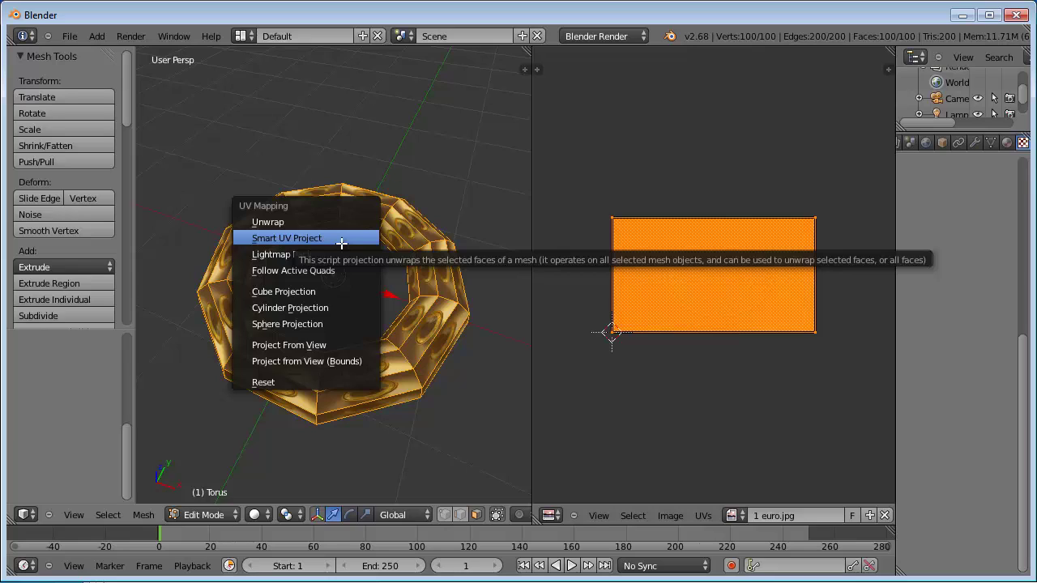
left_click(342, 237)
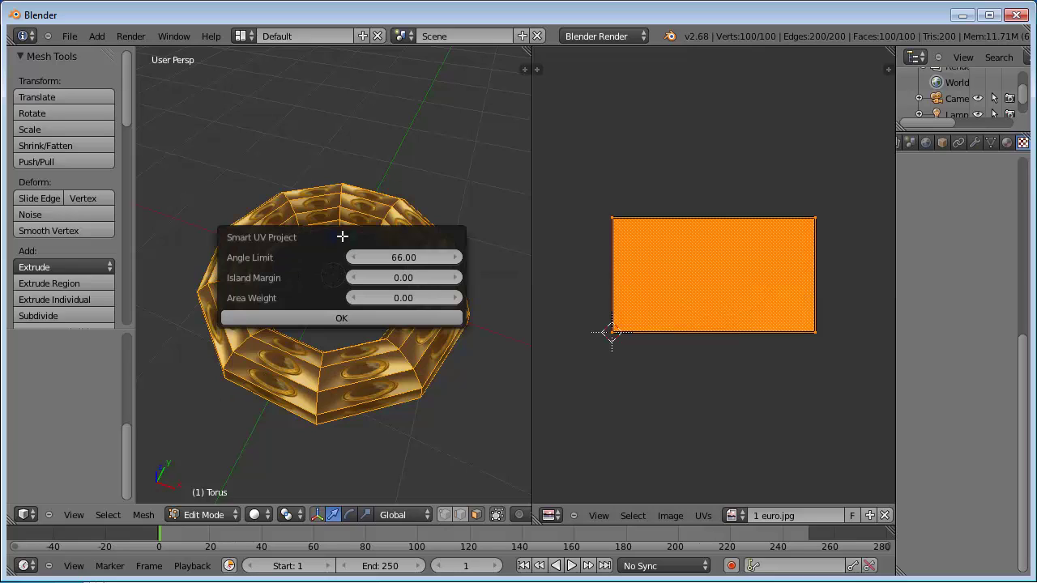
left_click(354, 318)
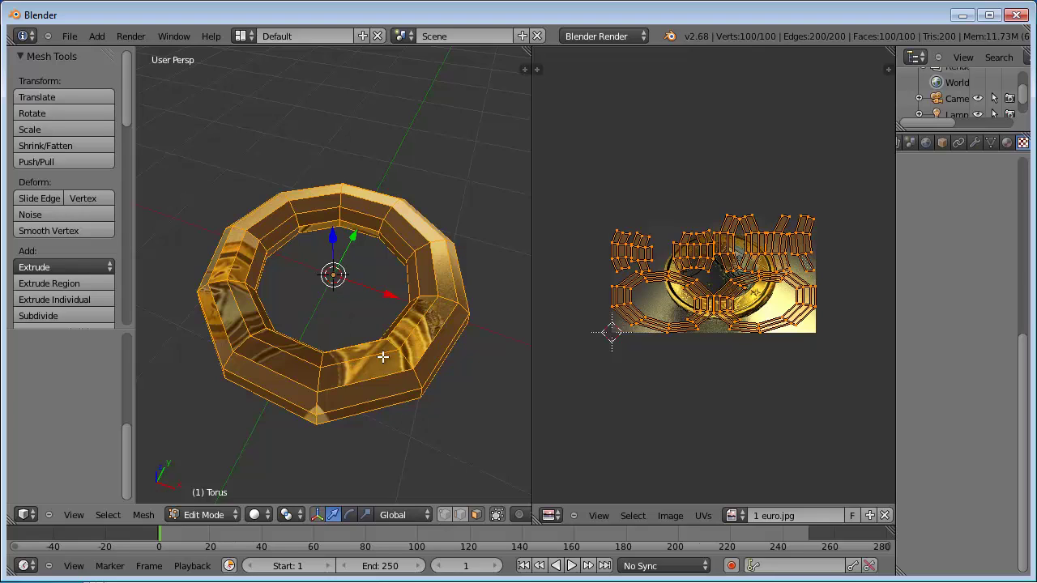
mouse_move(383, 356)
middle_mouse_down()
mouse_move(381, 417)
mouse_move(435, 364)
mouse_move(414, 338)
mouse_move(401, 354)
middle_mouse_up()
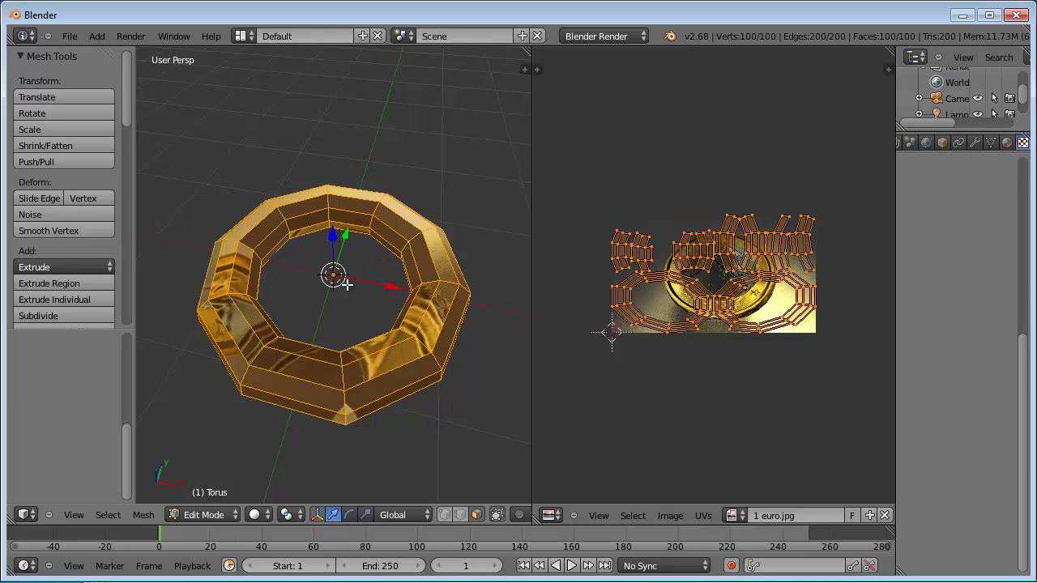
middle_click_drag(413, 312, 409, 342)
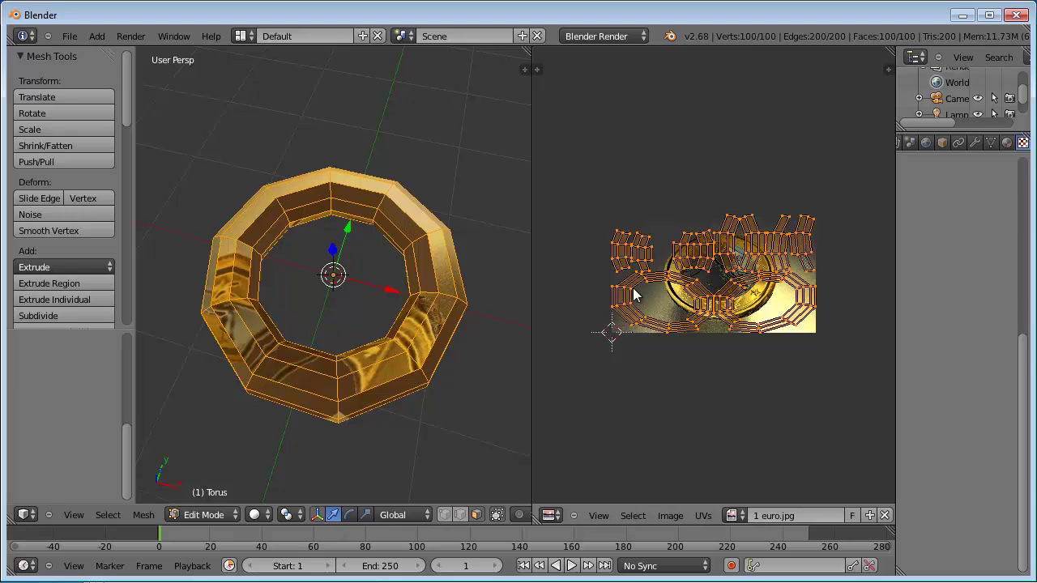
middle_click_drag(417, 271, 455, 237)
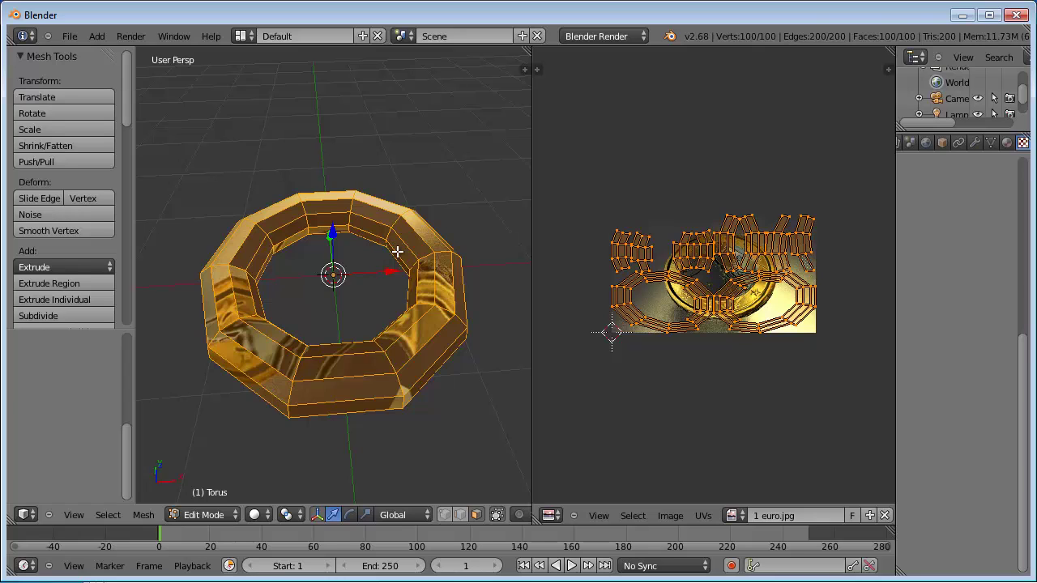
Switch to edge select and mark the torus's inner top rim edge loop as a seam
right_click(398, 252, "alt")
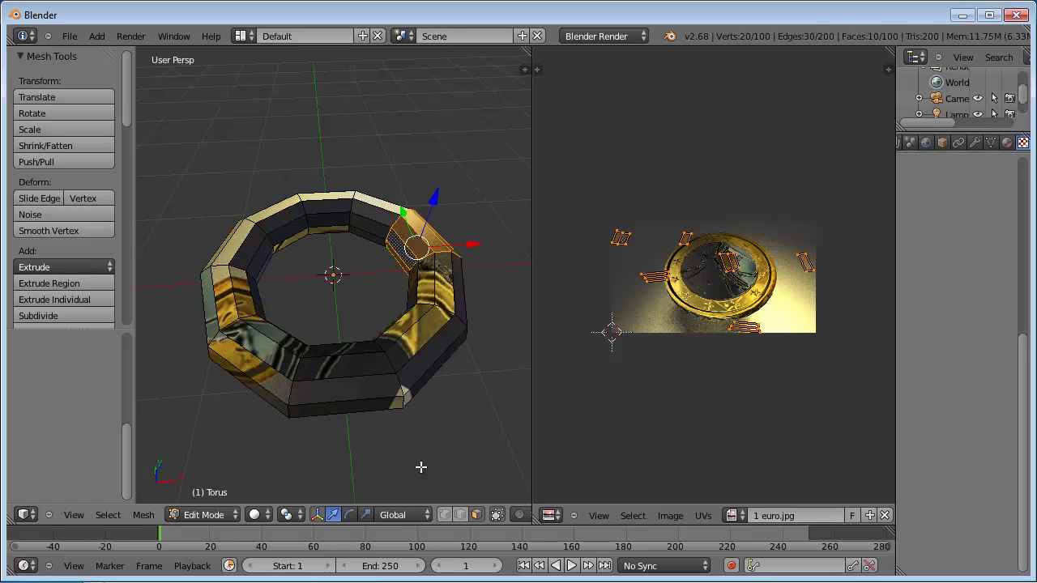
left_click(476, 515)
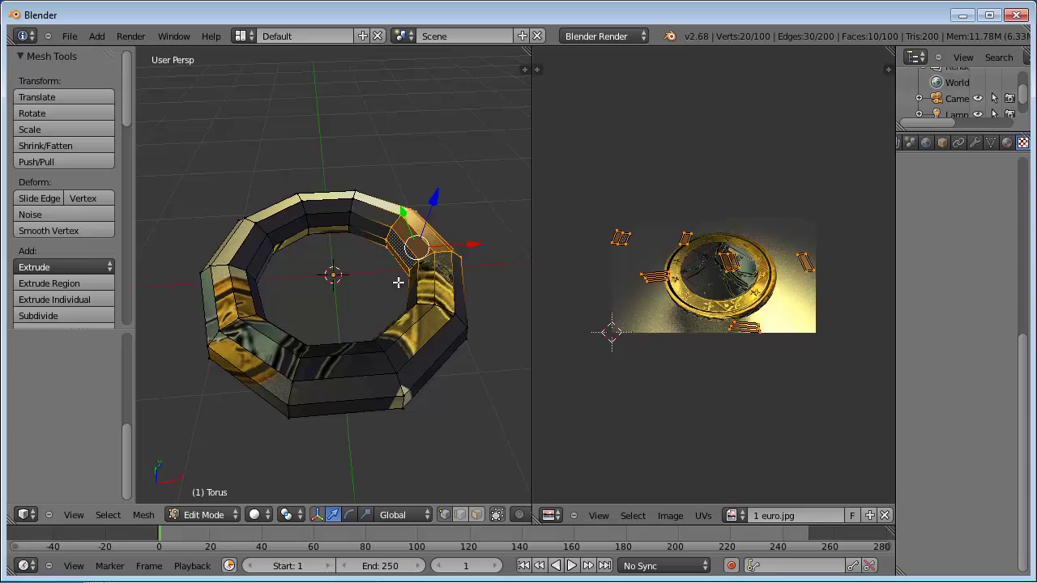
right_click(372, 233, "alt")
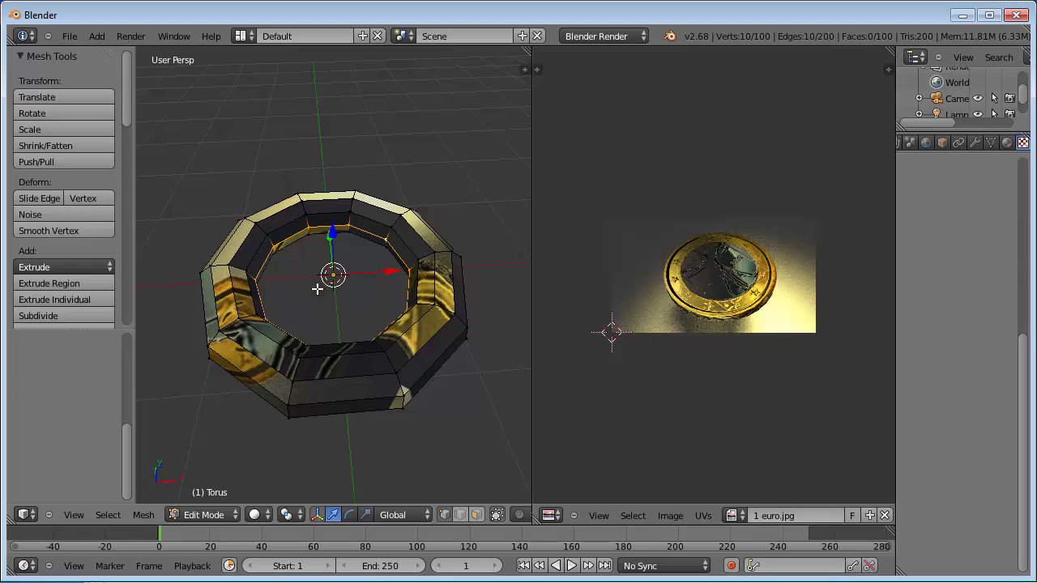
key("ctrl+e")
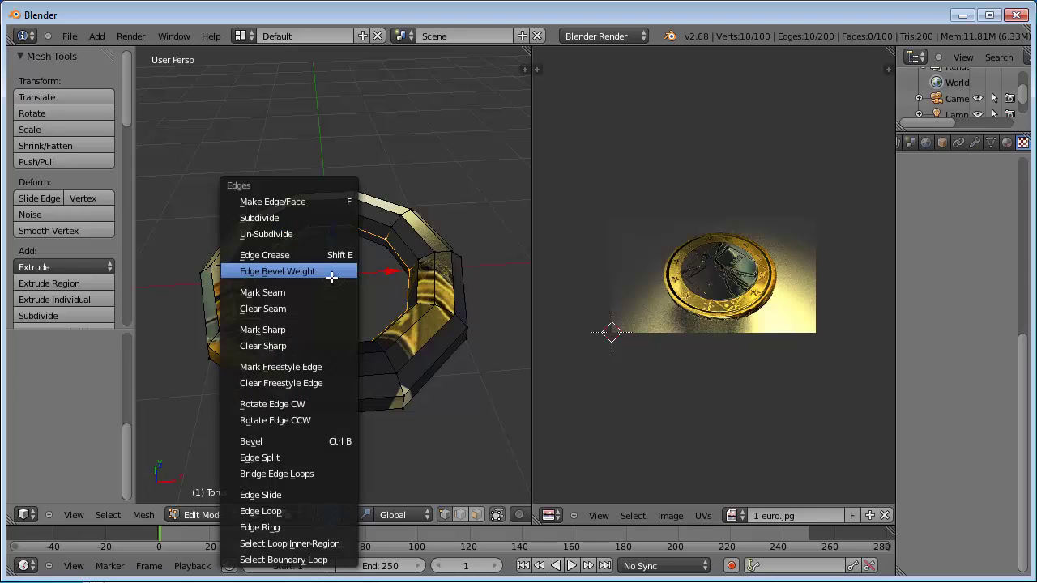
left_click(312, 298)
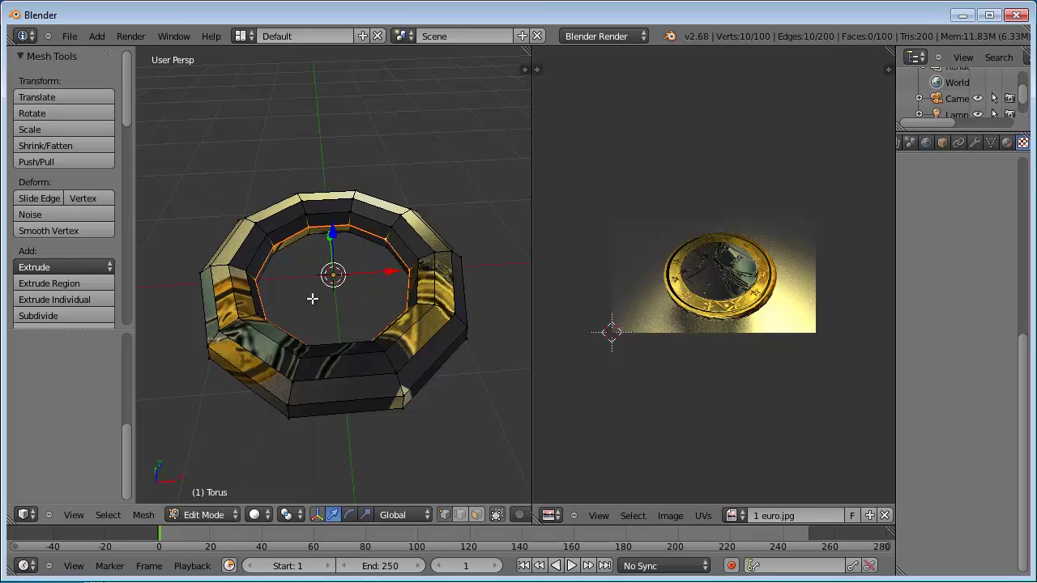
Mark a cross-section edge loop on the torus's right side as a seam too
right_click(423, 261, "alt")
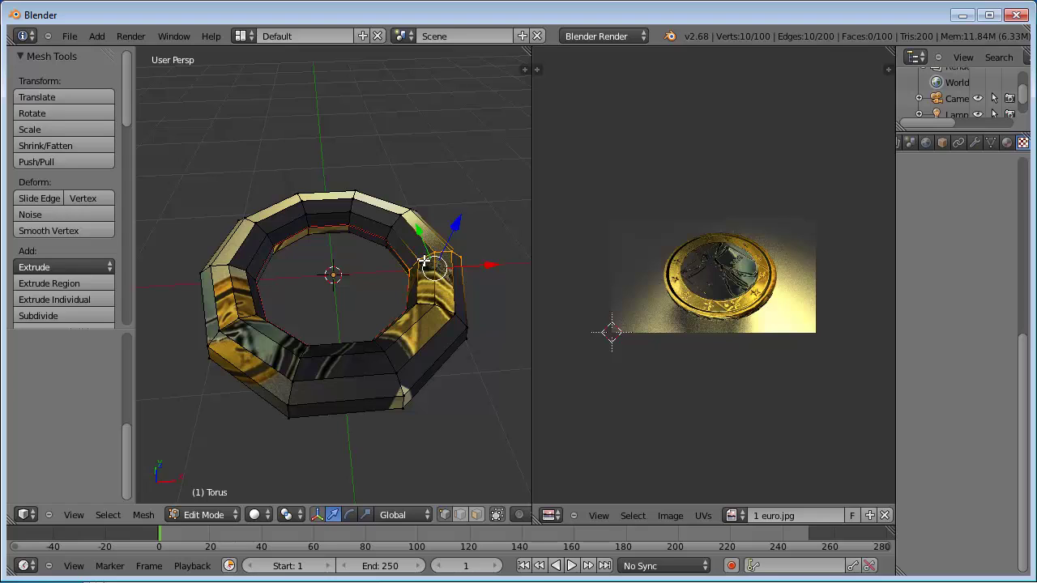
key("ctrl+e")
left_click(424, 261)
mouse_move(413, 320)
middle_mouse_down()
mouse_move(438, 330)
mouse_move(421, 345)
middle_mouse_up()
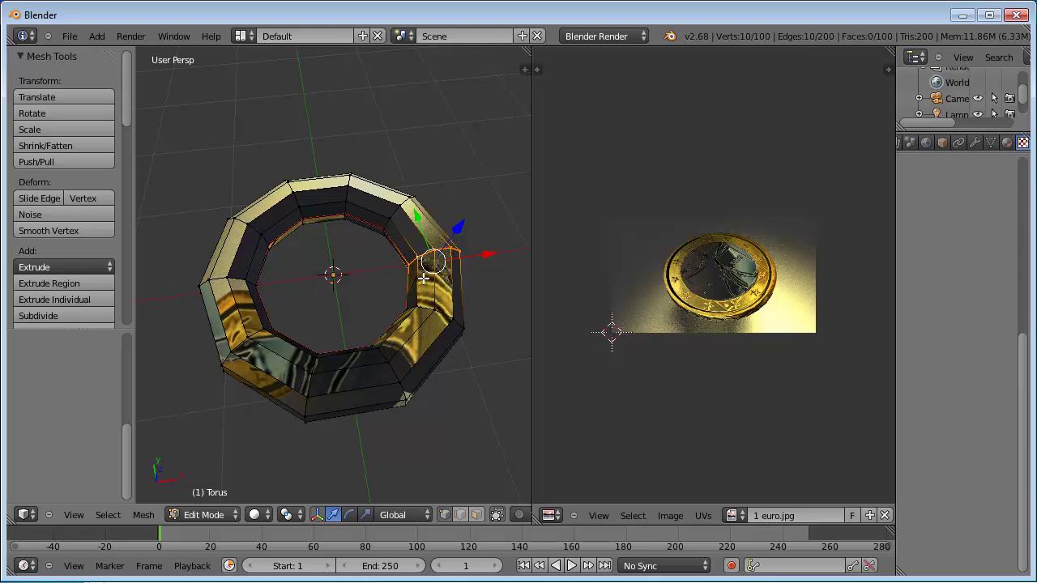
scroll(412, 281, "up", 1)
scroll(412, 293, "up", 1)
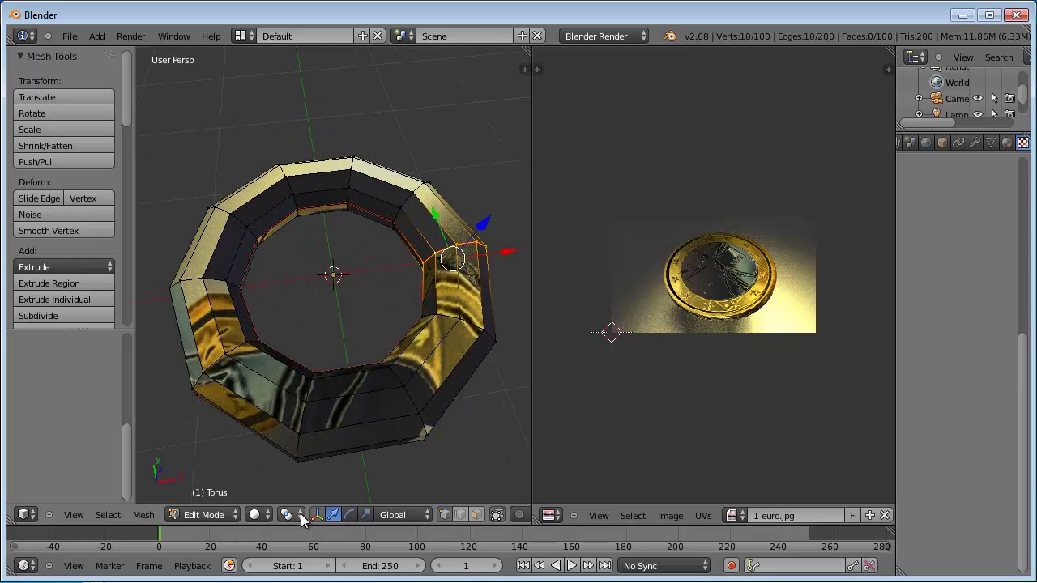
left_click(262, 516)
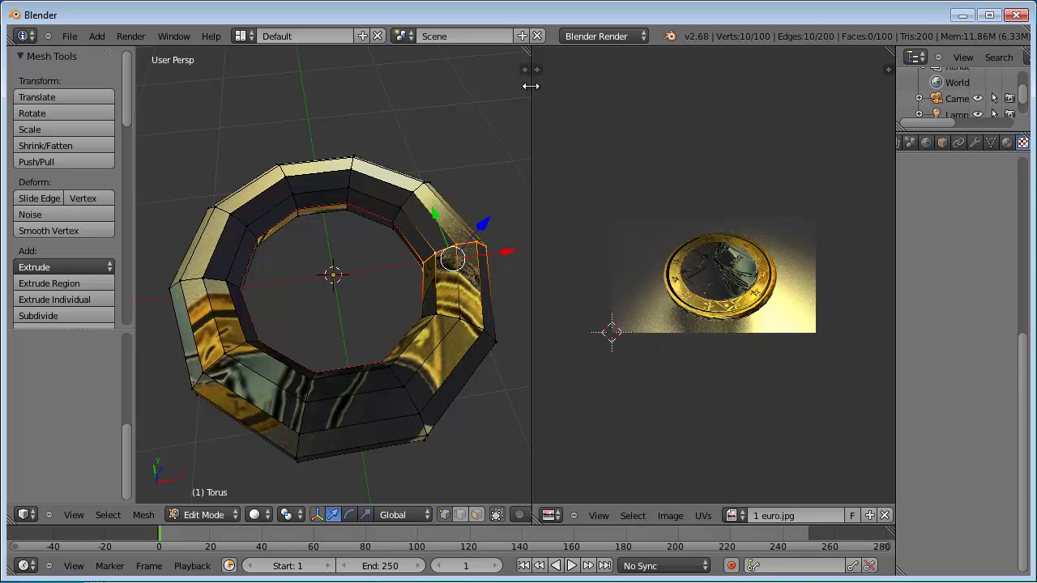
Turn off Textured Solid display so the torus shows untextured
key("n")
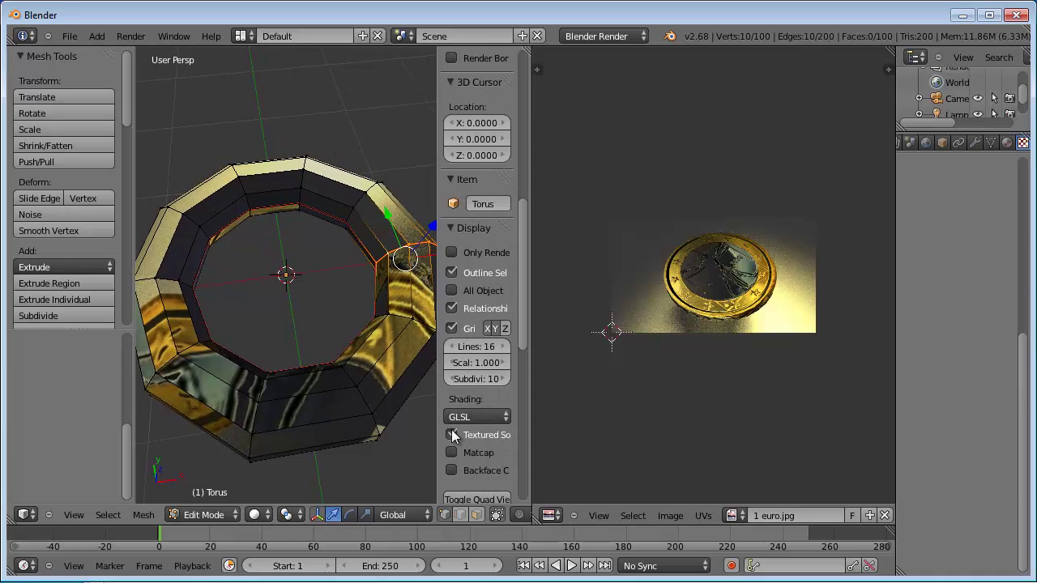
left_click(453, 435)
middle_click_drag(403, 274, 403, 258)
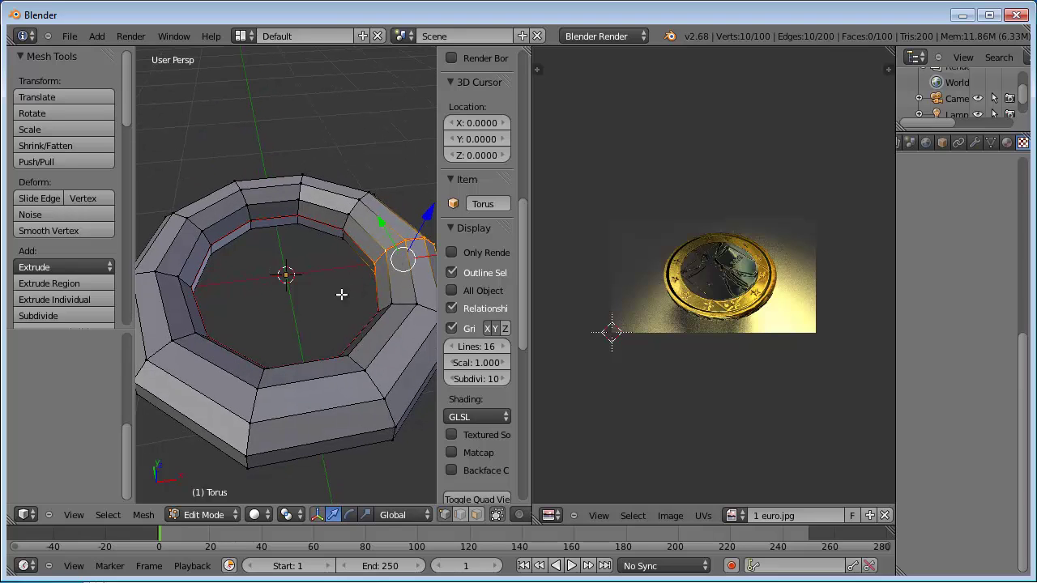
Select the whole torus and Unwrap it along its marked seams
key("a")
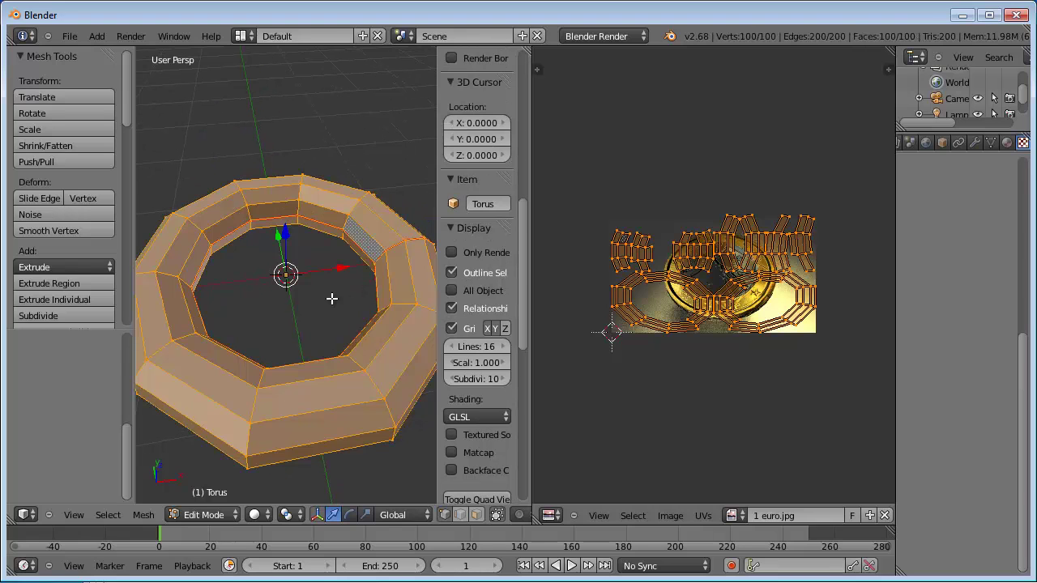
key("u")
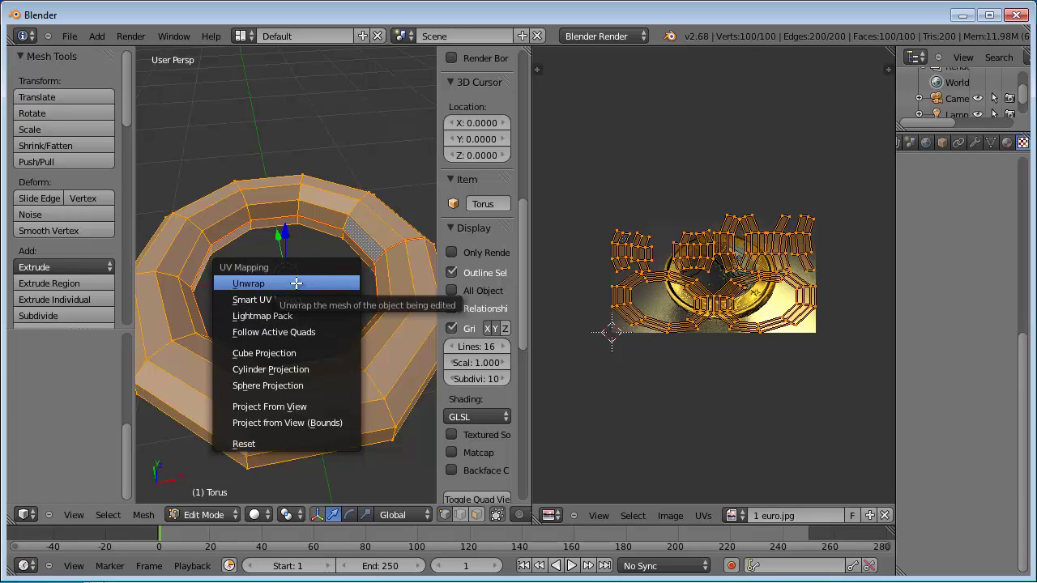
left_click(296, 283)
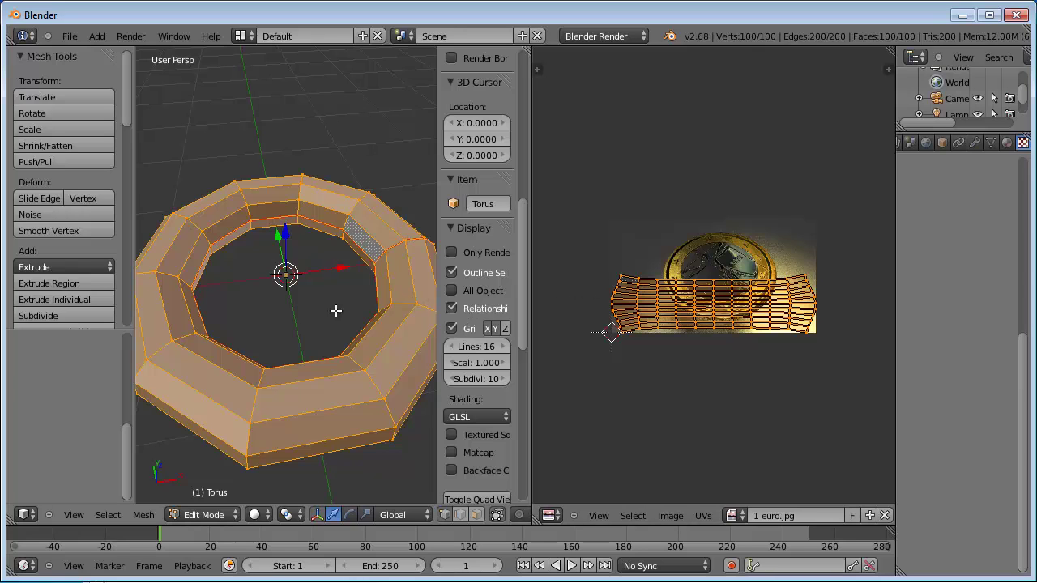
scroll(331, 310, "down", 1)
scroll(331, 310, "down", 1)
scroll(331, 310, "down", 1)
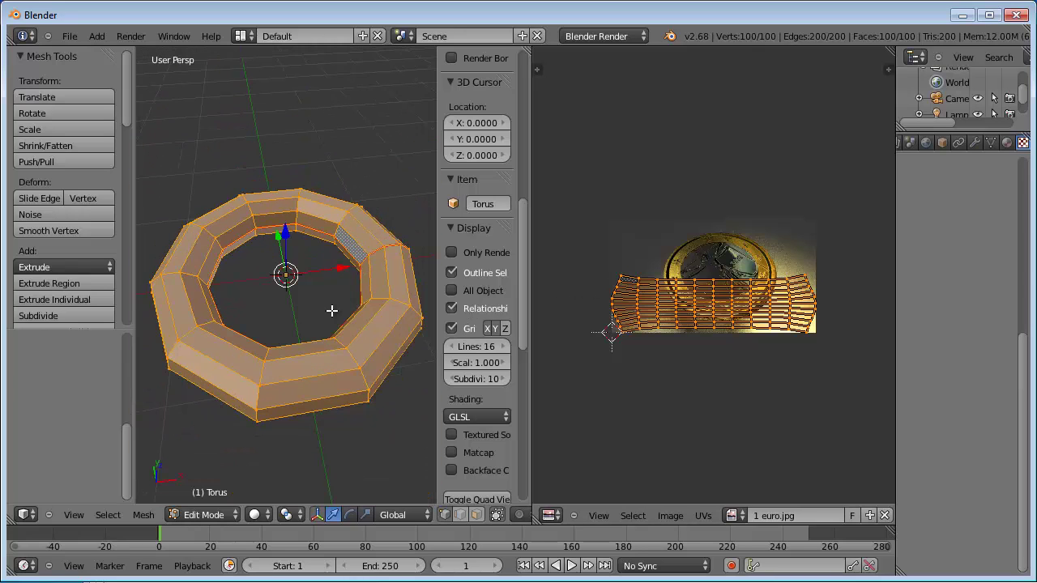
Repack the torus UVs with Lightmap Pack using its default settings
key("u")
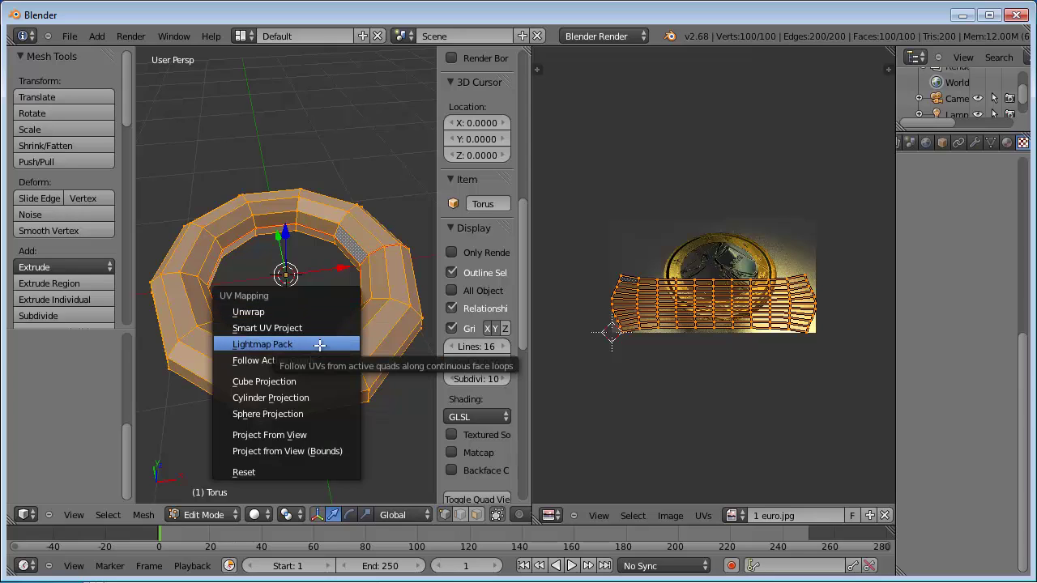
left_click(320, 345)
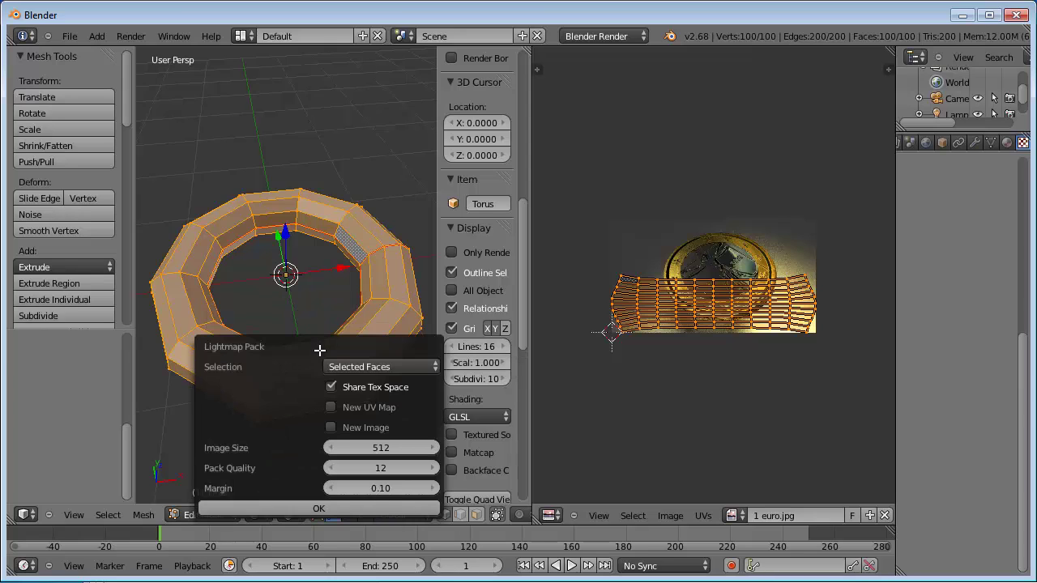
left_click(319, 507)
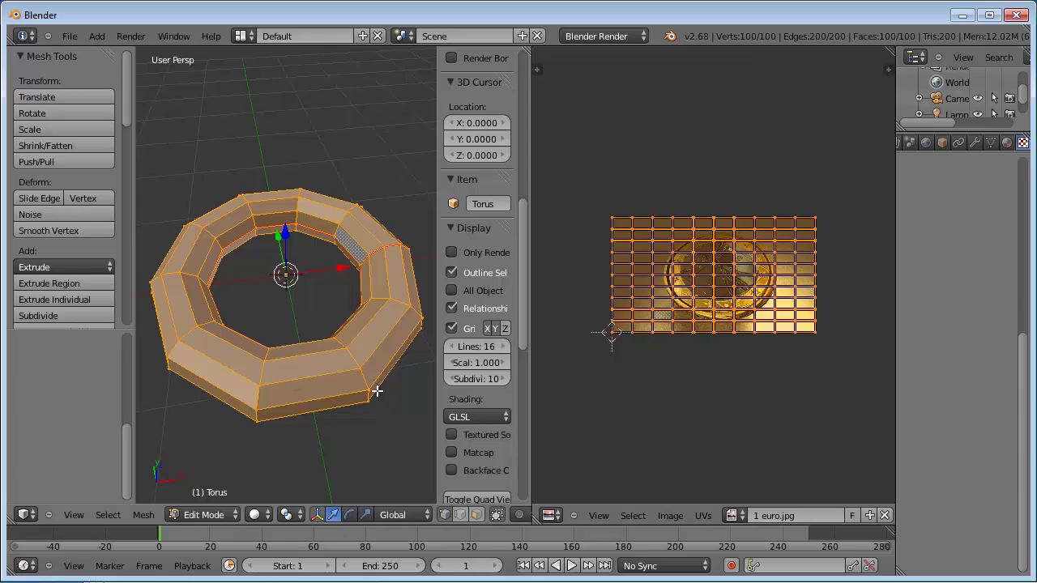
Turn textured display back on so the torus shows the coin image
left_click(452, 435)
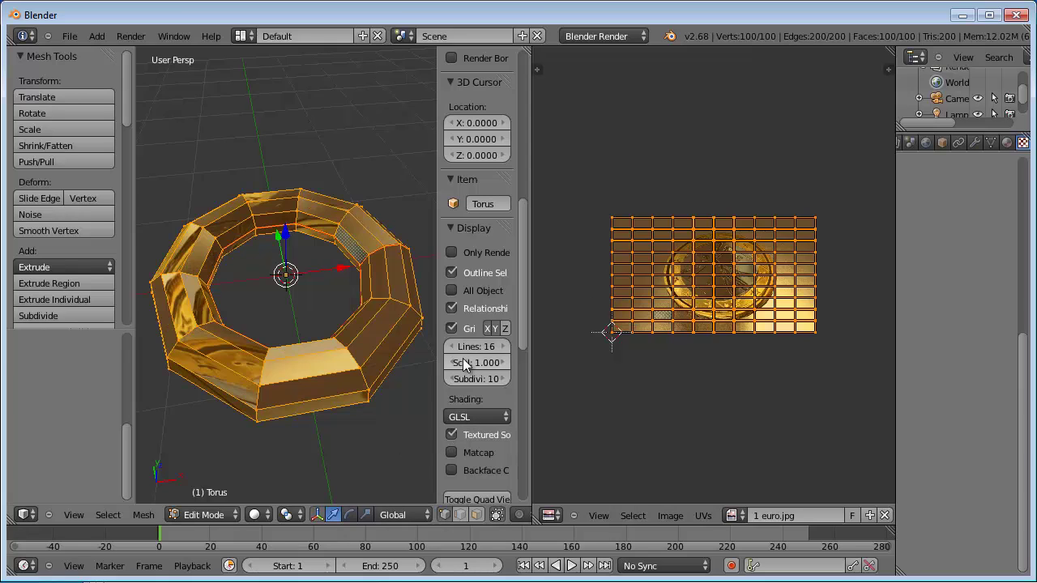
mouse_move(274, 383)
middle_mouse_down()
mouse_move(359, 417)
mouse_move(365, 87)
mouse_move(317, 424)
mouse_move(337, 301)
mouse_move(317, 270)
mouse_move(311, 415)
middle_mouse_up()
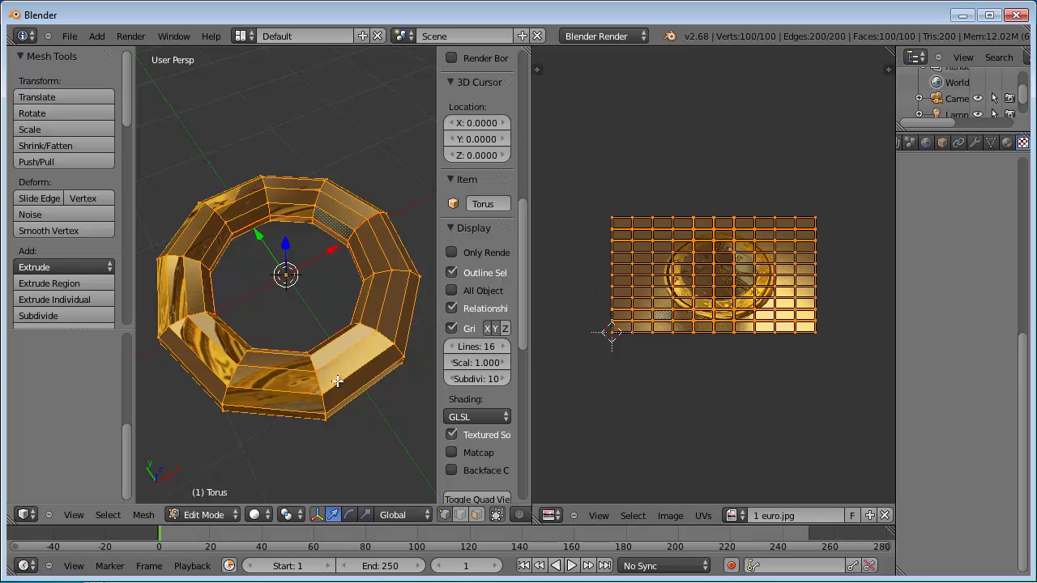
middle_click_drag(254, 397, 308, 329)
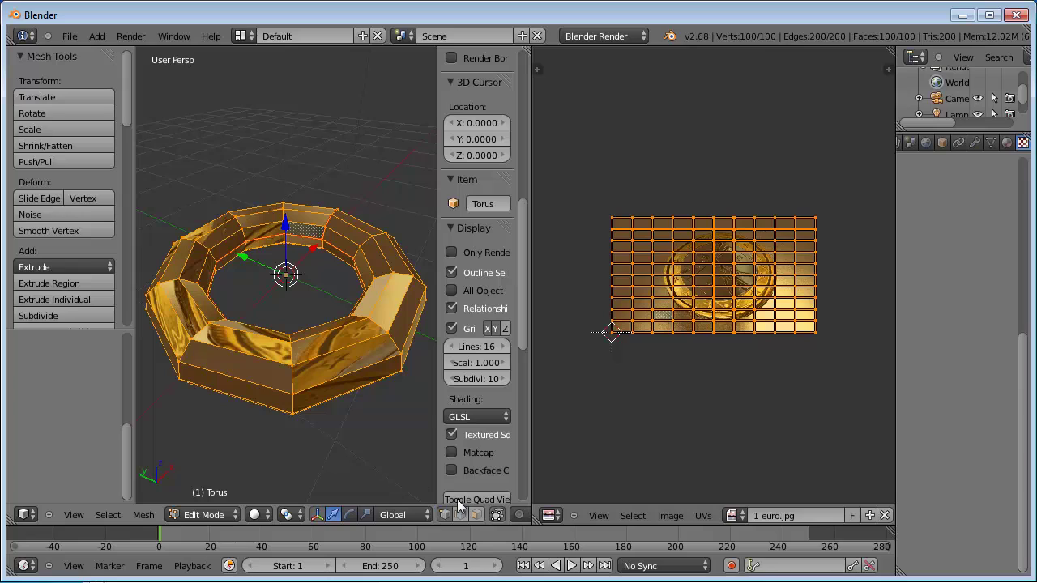
Compare the coin texture on two stacked torus faces, then reselect the whole mesh
right_click(312, 349)
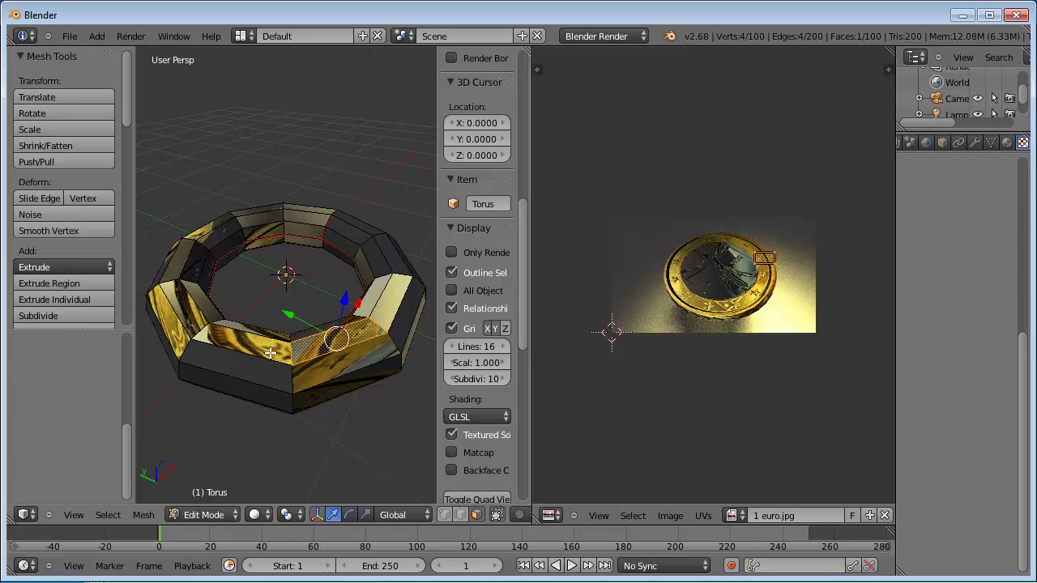
right_click(345, 362)
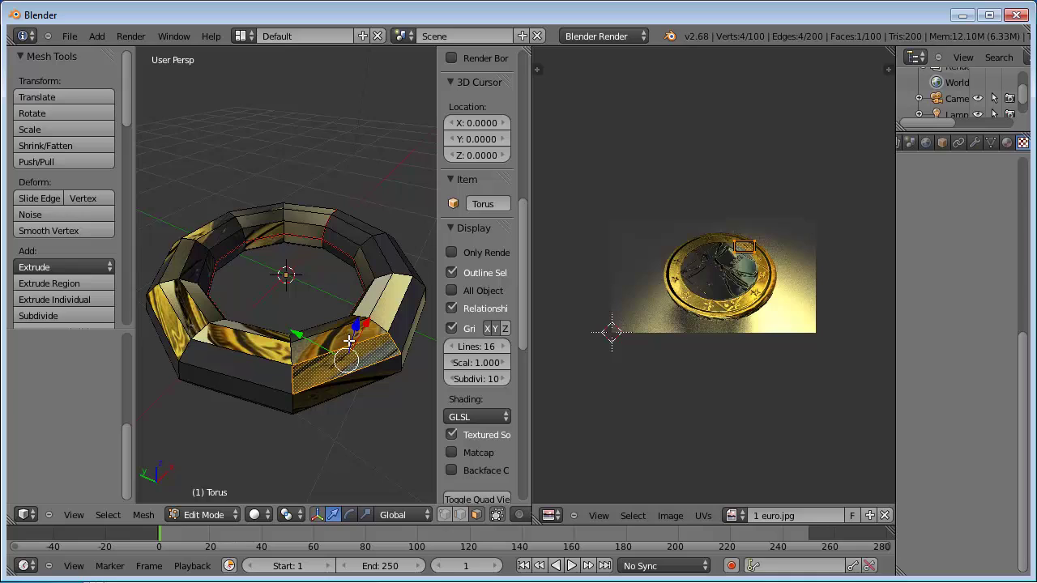
right_click(348, 340)
right_click(346, 360)
right_click(347, 338)
right_click(345, 360)
right_click(335, 341)
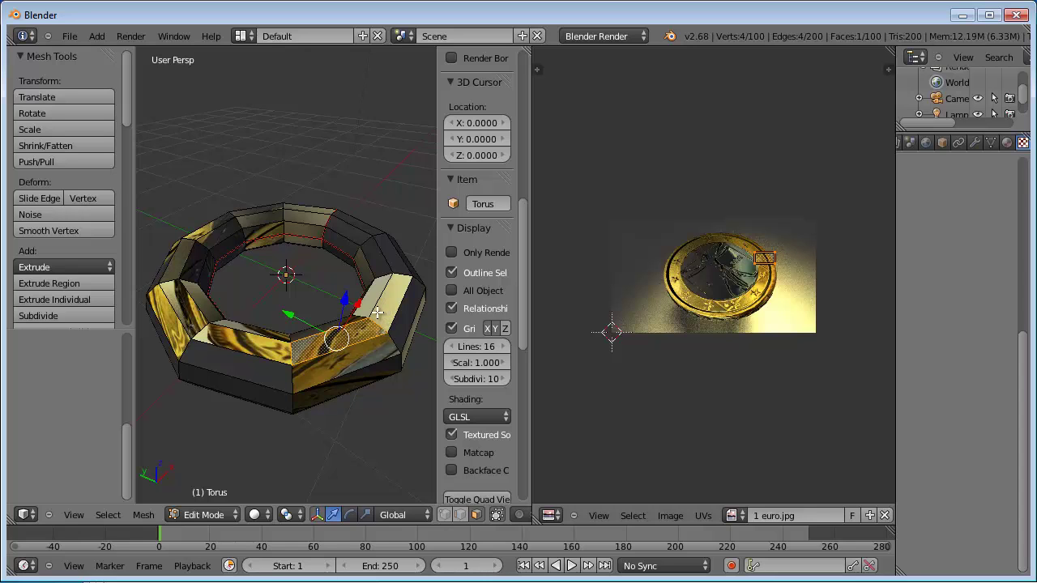
mouse_move(335, 346)
middle_mouse_down()
mouse_move(324, 446)
mouse_move(320, 375)
middle_mouse_up()
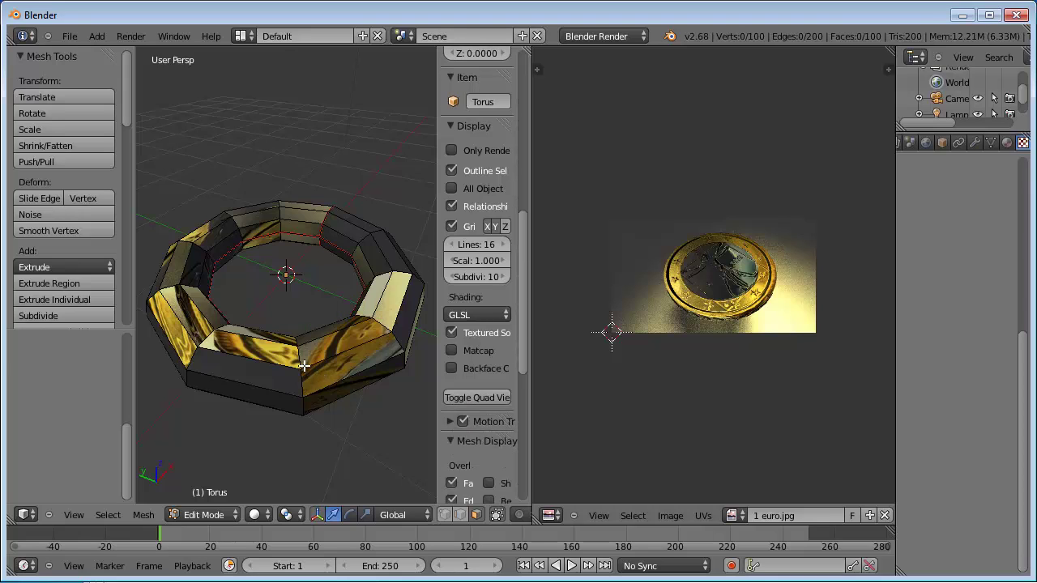
key("a")
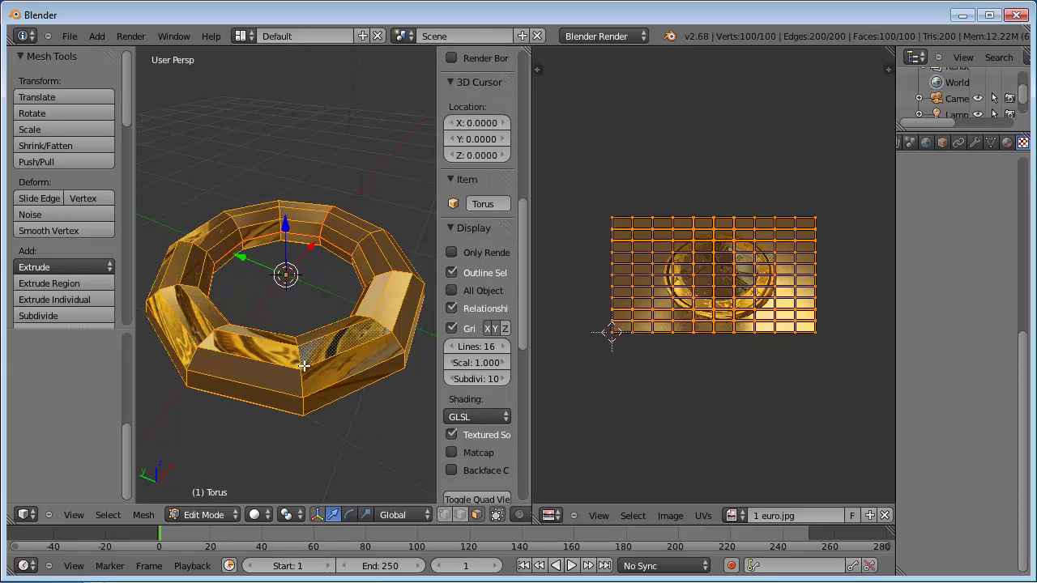
key("u")
key("u")
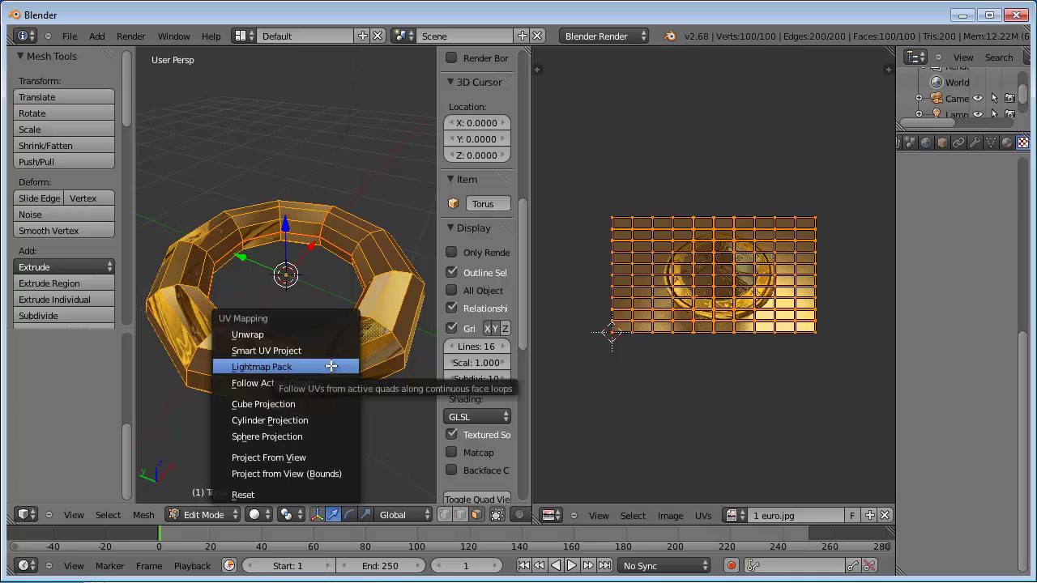
Unwrap the torus with Follow Active Quads, Edge Length Mode set to Even
left_click(318, 381)
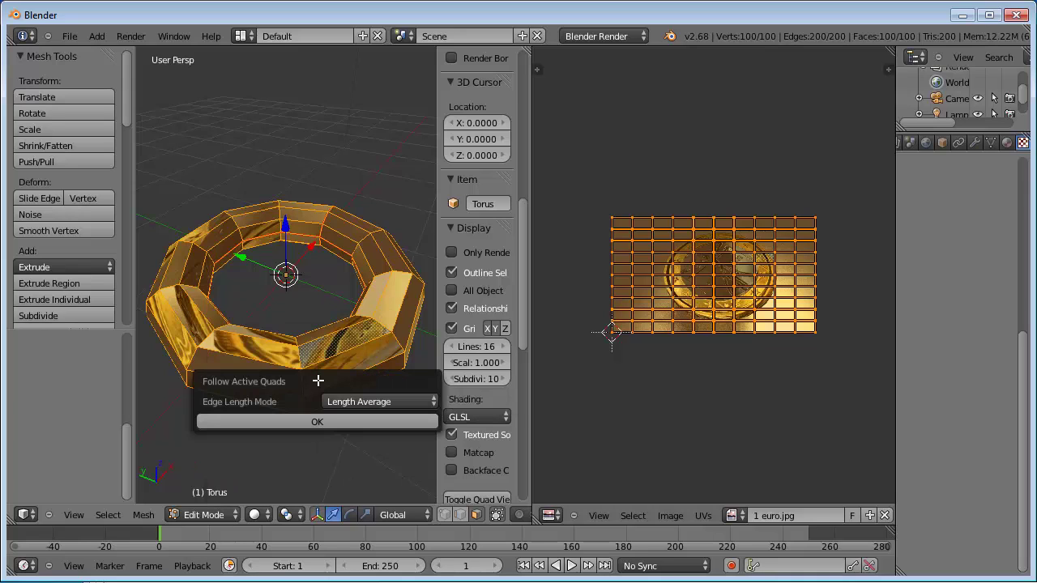
left_click(400, 401)
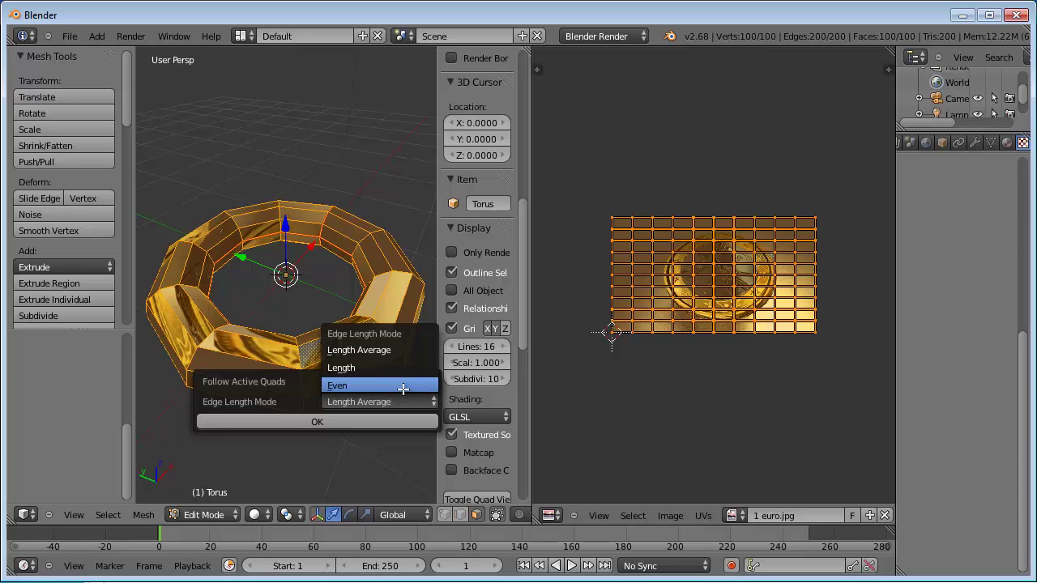
left_click(403, 387)
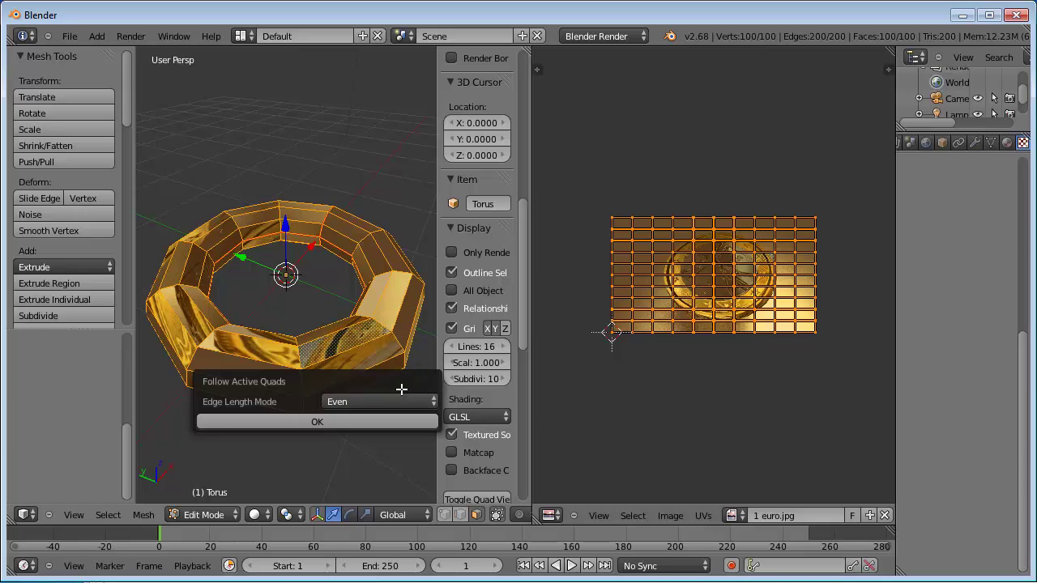
left_click(358, 422)
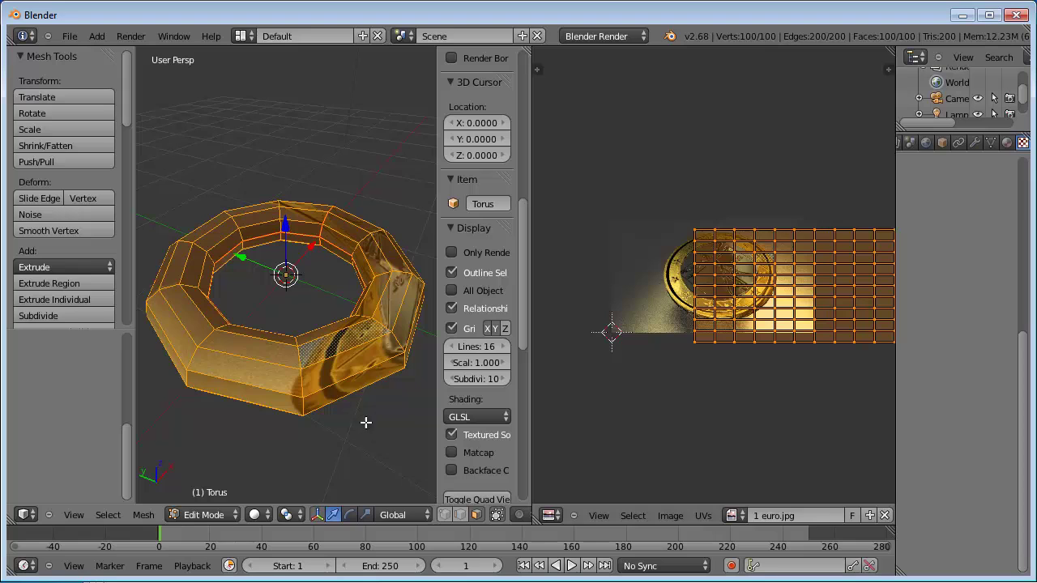
Move the torus UV grid and scale it to about 0.9 inside the coin image
scroll(776, 362, "down", 1)
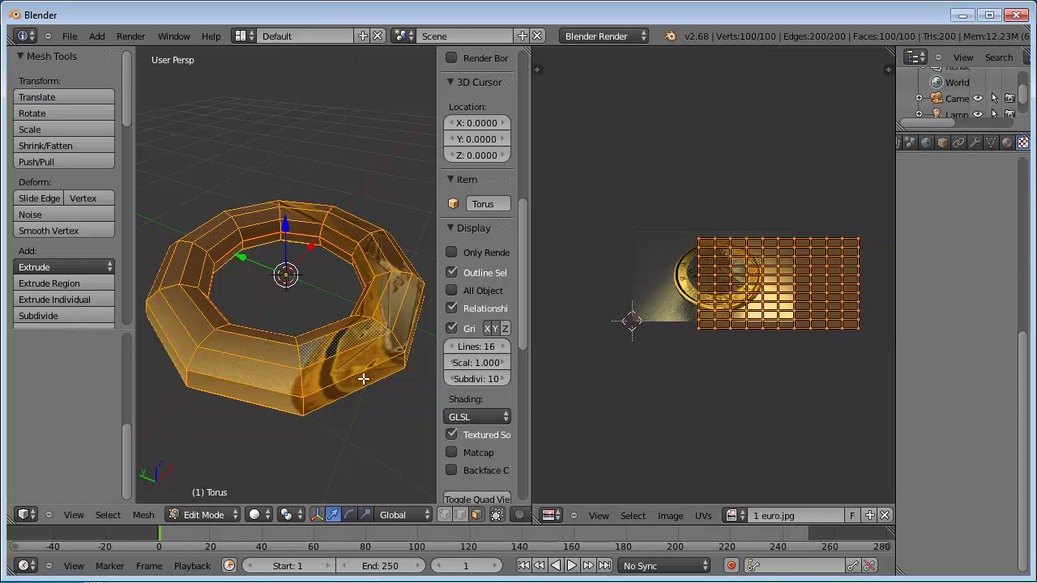
mouse_move(364, 378)
middle_mouse_down()
mouse_move(262, 329)
mouse_move(194, 370)
mouse_move(217, 322)
mouse_move(243, 319)
mouse_move(238, 389)
mouse_move(236, 288)
mouse_move(224, 297)
mouse_move(222, 364)
mouse_move(227, 294)
mouse_move(179, 359)
mouse_move(162, 301)
mouse_move(152, 300)
mouse_move(154, 267)
mouse_move(192, 338)
mouse_move(171, 365)
mouse_move(203, 279)
mouse_move(212, 320)
middle_mouse_up()
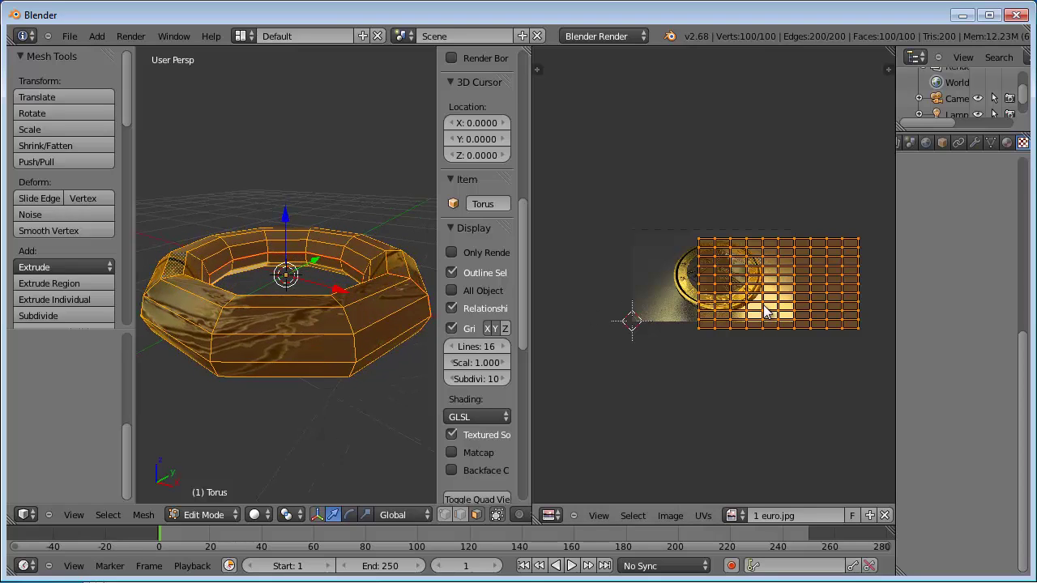
key("g")
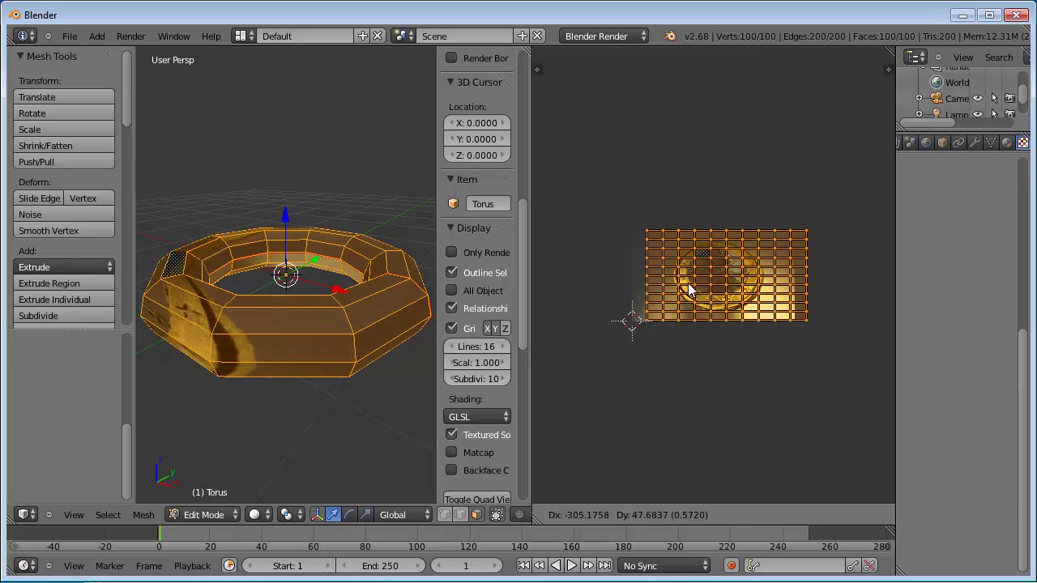
left_click(692, 286)
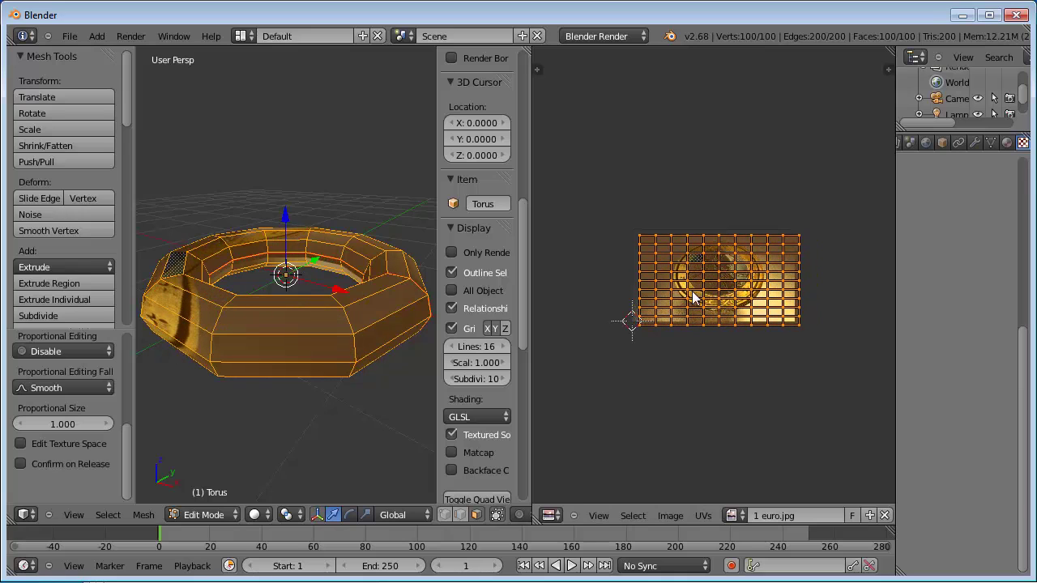
key("s")
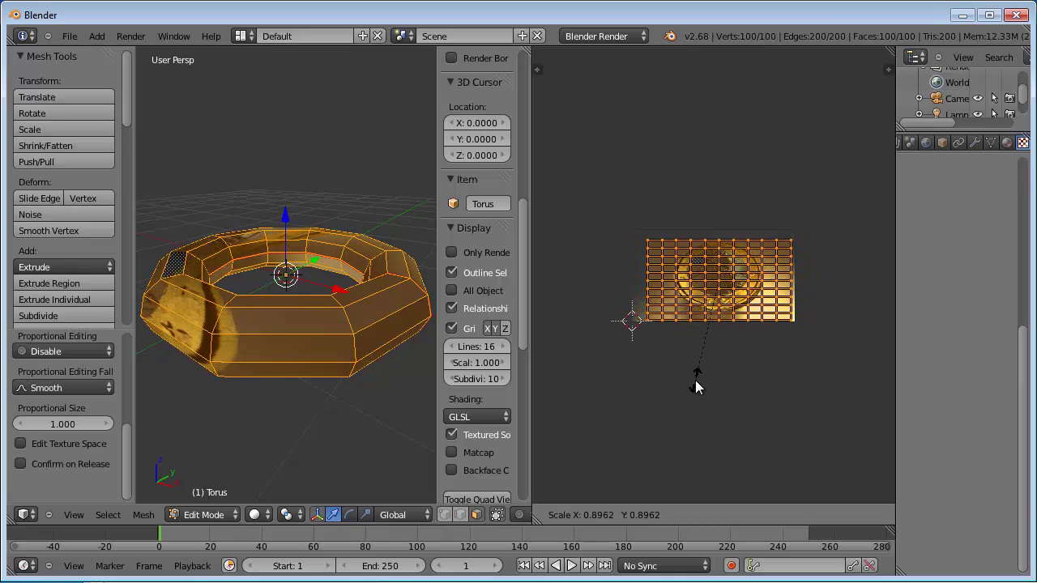
left_click(695, 381)
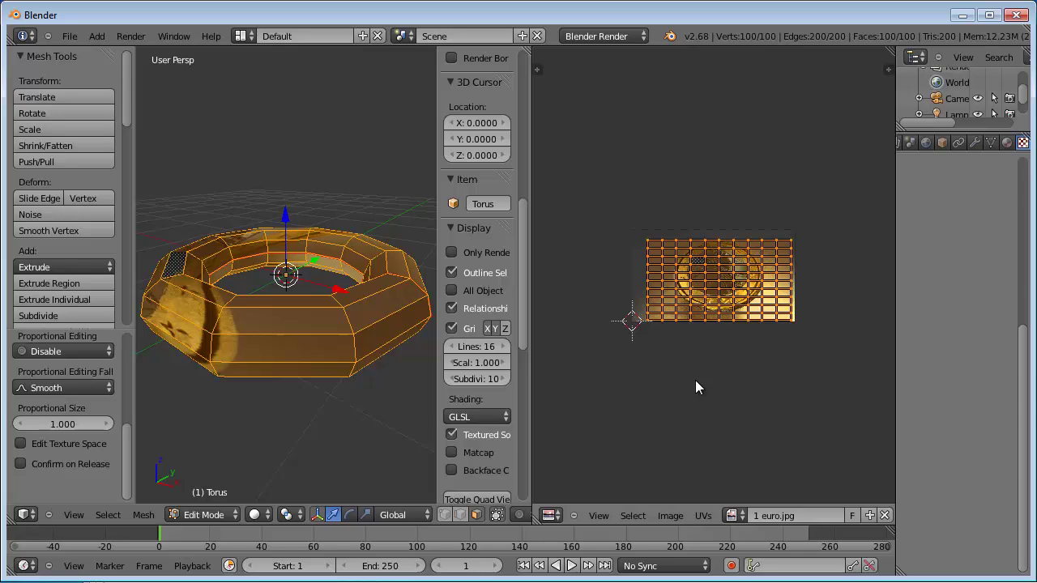
key("g")
left_click(695, 378)
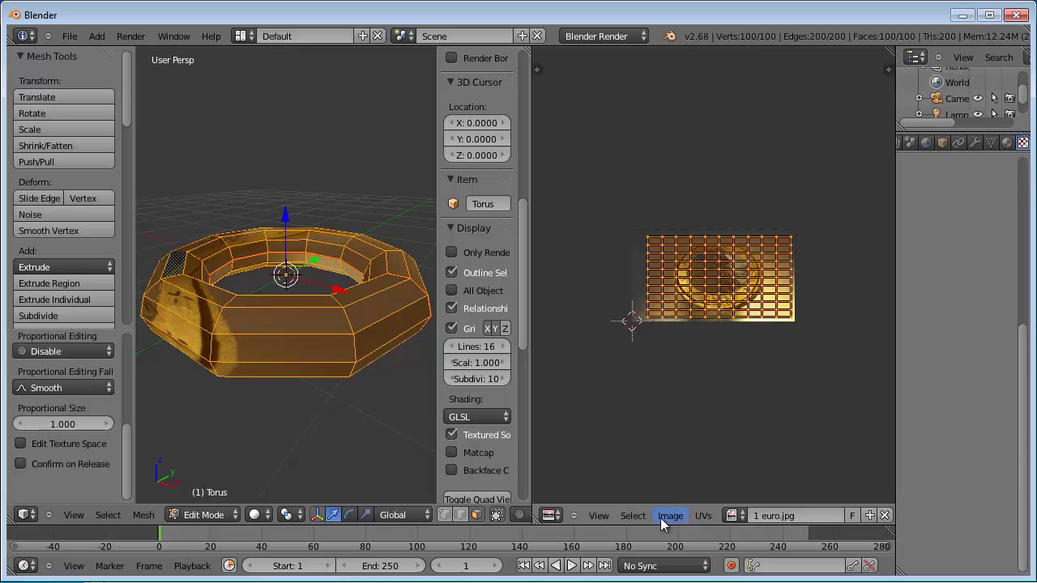
left_click(702, 516)
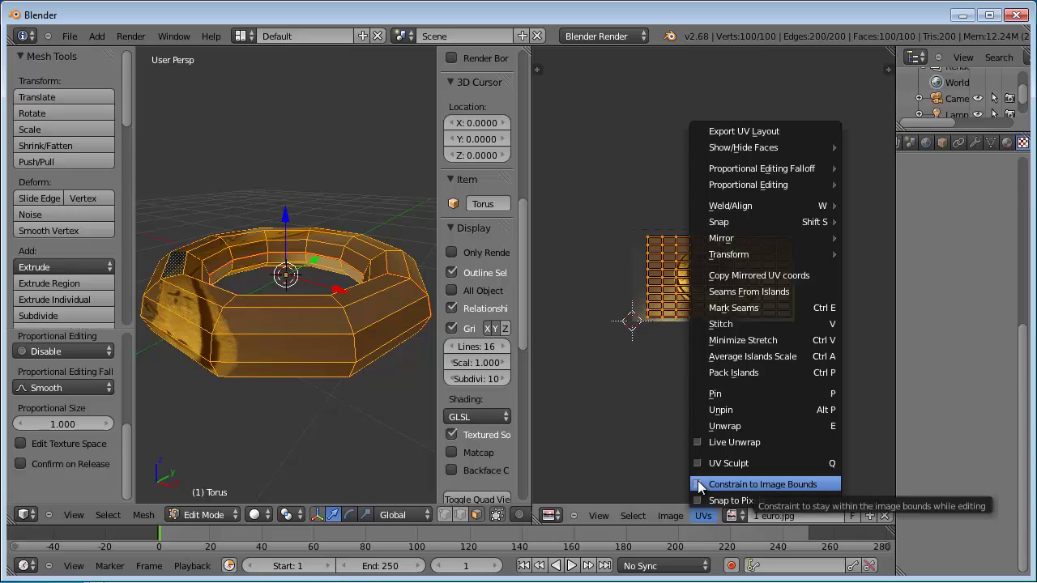
Enable Constrain to Image Bounds, then stretch the UV grid wider along X and taller along Y
left_click(699, 485)
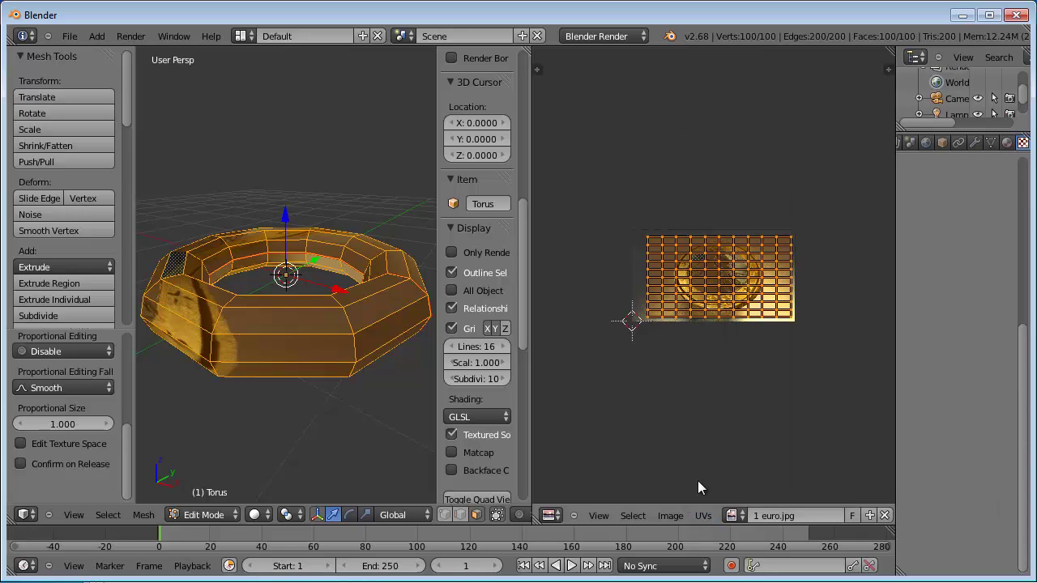
key("s")
key("x")
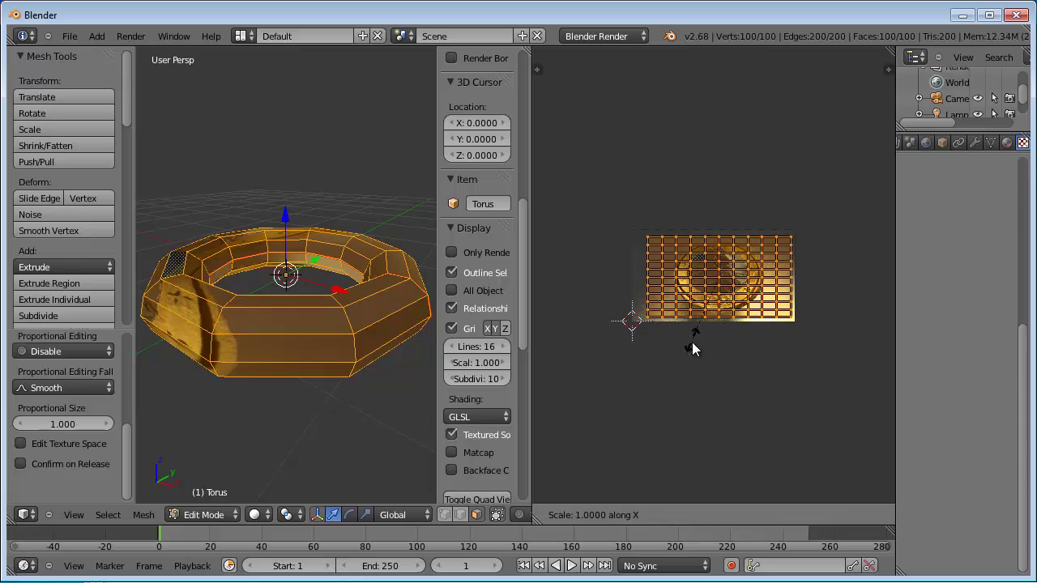
left_click(680, 385)
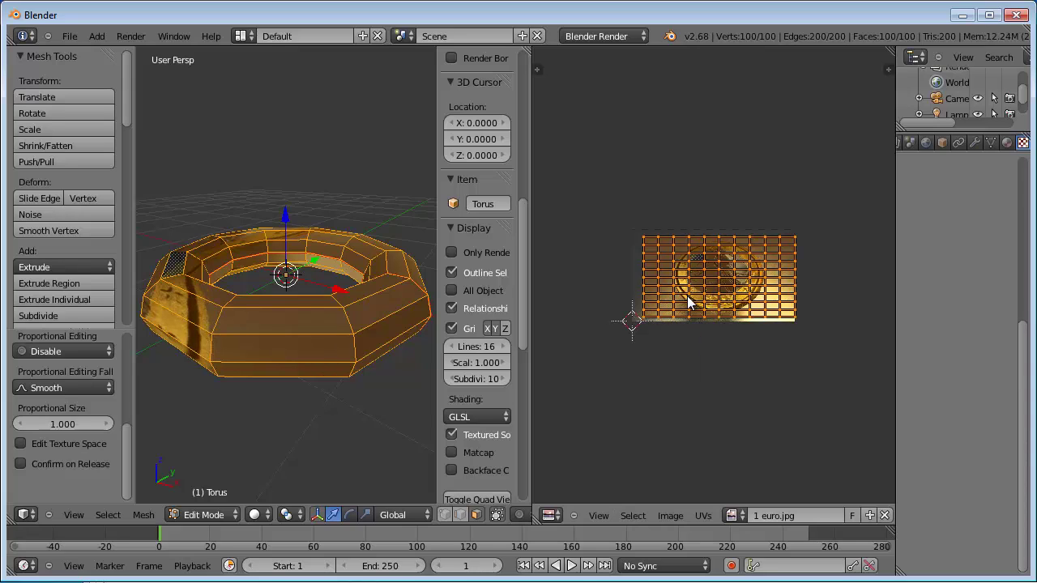
key("s")
key("y")
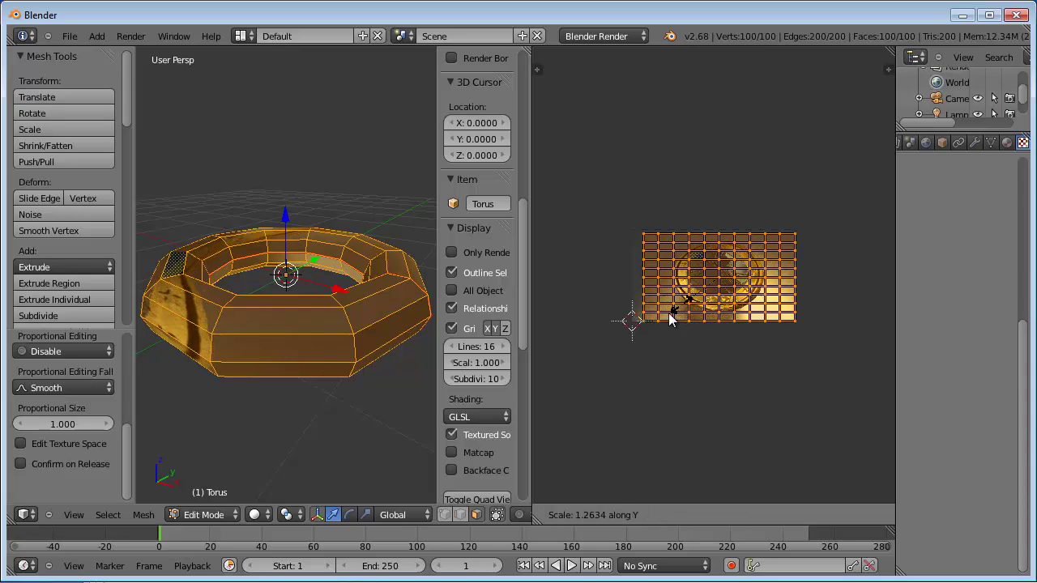
left_click(655, 320)
scroll(656, 320, "up", 3)
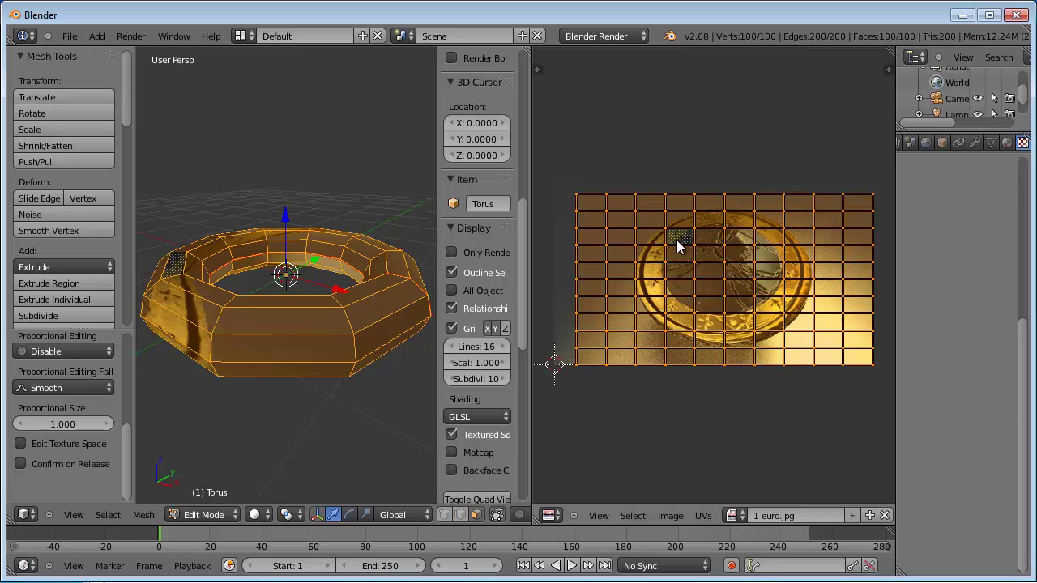
Shift the UV grid left and stretch it about 1.84× along X across the coin
key("g")
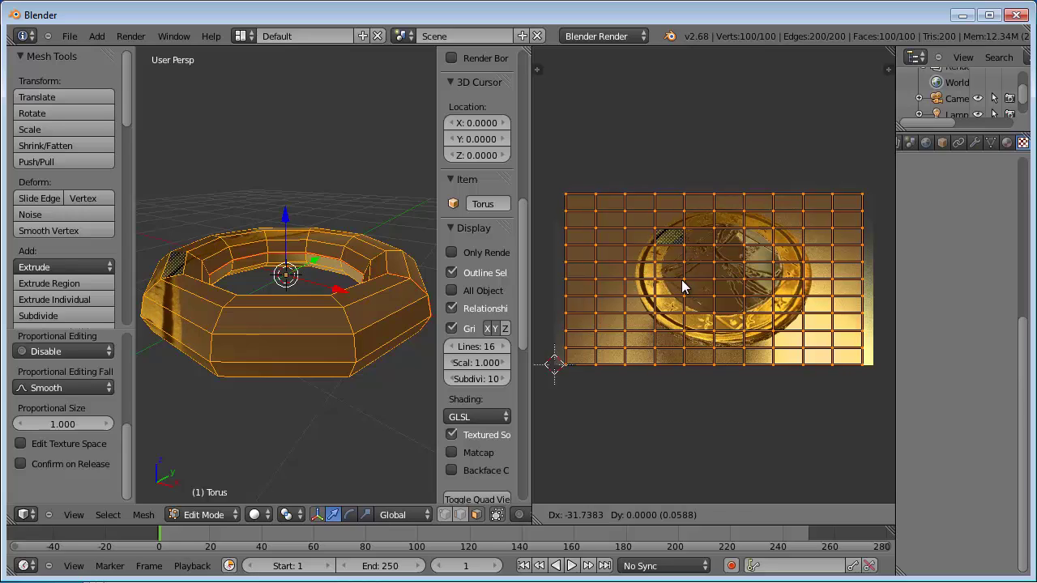
left_click(681, 281)
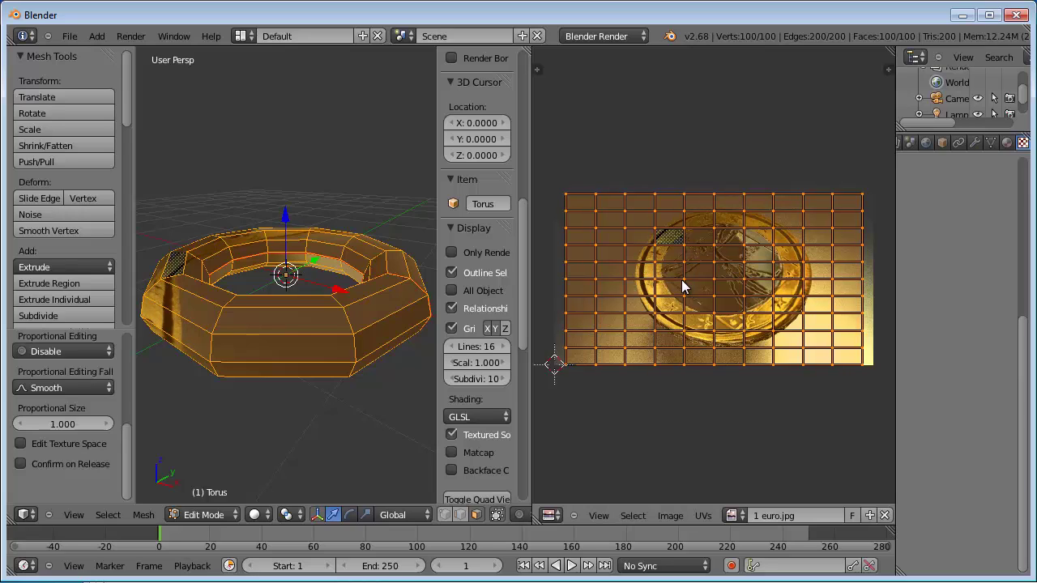
key("s")
key("x")
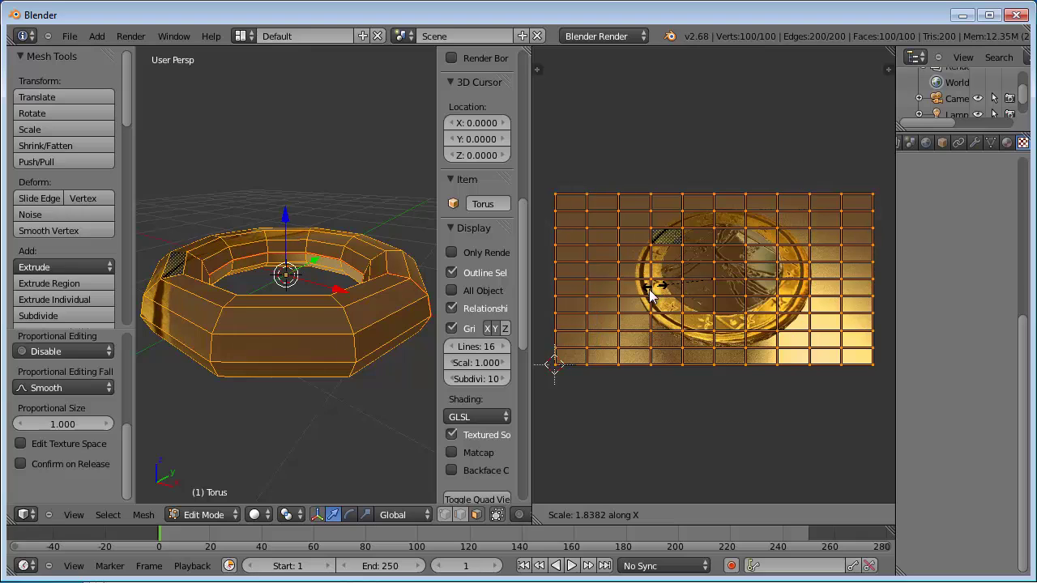
left_click(644, 298)
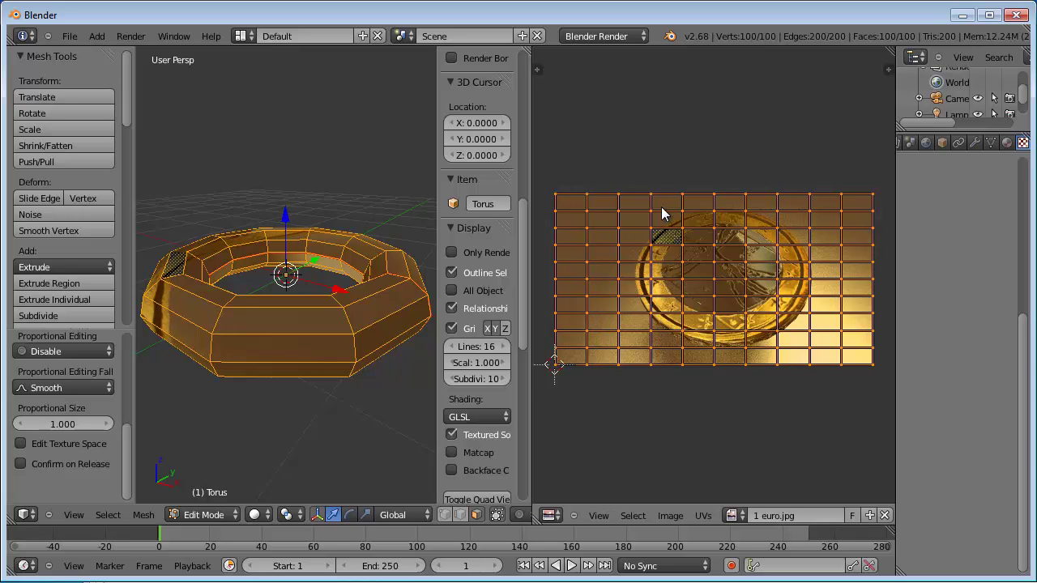
scroll(662, 213, "up", 1)
scroll(662, 213, "up", 1)
scroll(662, 213, "down", 1)
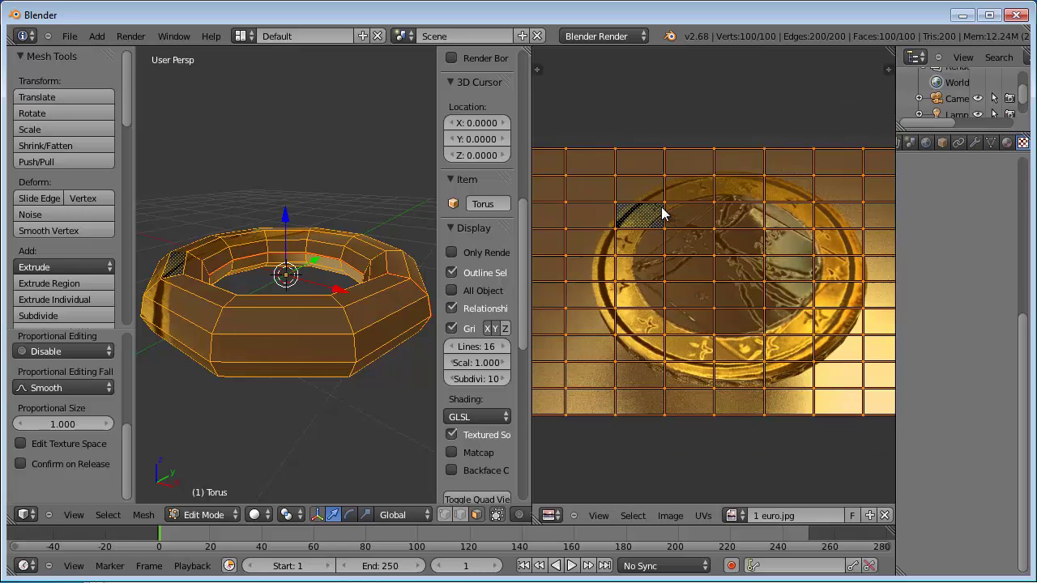
scroll(662, 213, "down", 2)
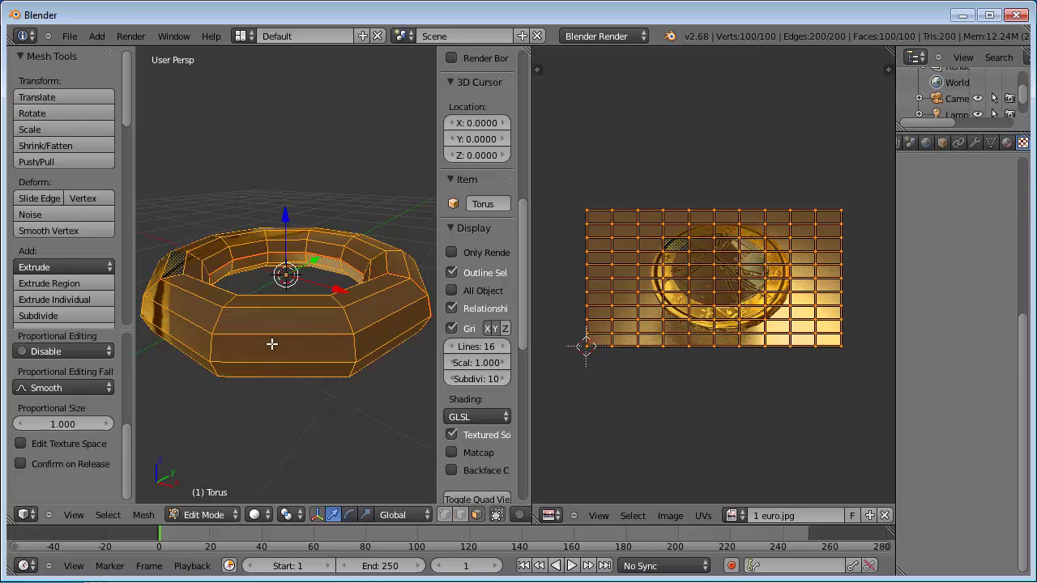
mouse_move(272, 343)
middle_mouse_down()
mouse_move(428, 310)
mouse_move(452, 324)
middle_mouse_up()
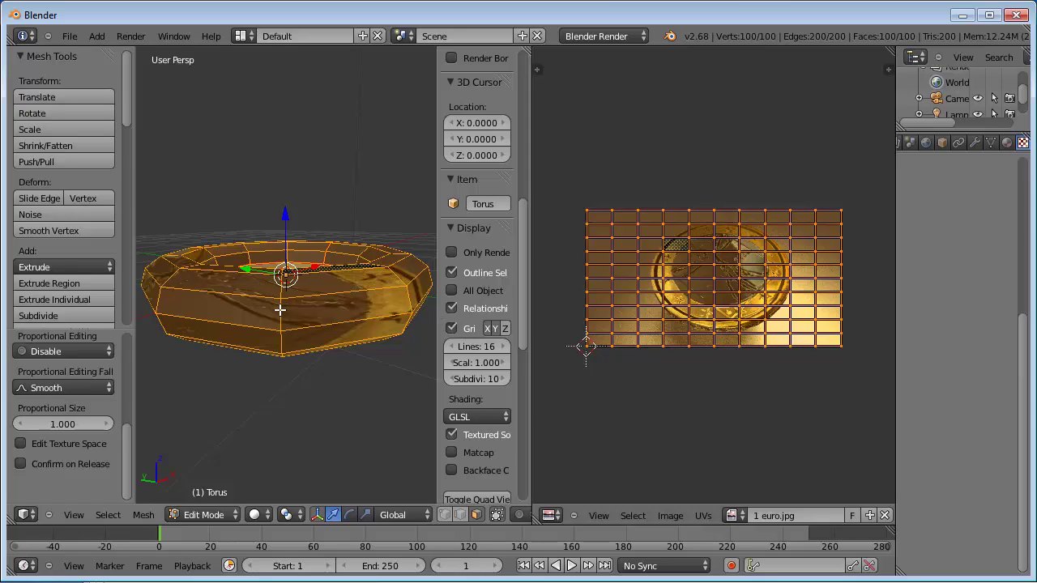
Scale the torus along Z into a tall barrel shape and inspect it from several angles
key("s")
key("z")
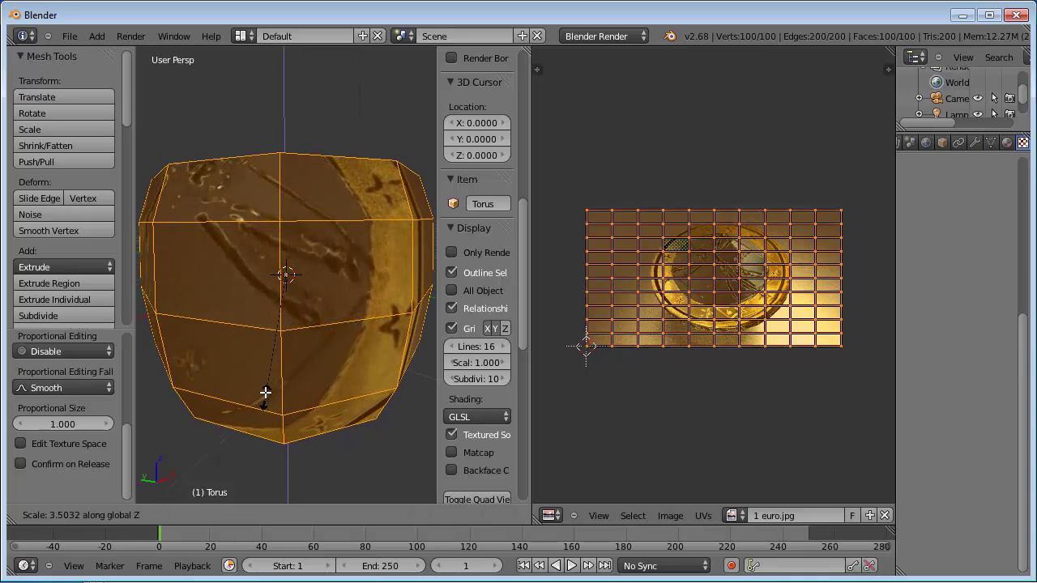
left_click(265, 392)
mouse_move(264, 428)
middle_mouse_down()
mouse_move(443, 320)
mouse_move(362, 370)
mouse_move(333, 430)
mouse_move(340, 173)
mouse_move(359, 105)
mouse_move(312, 445)
mouse_move(315, 380)
mouse_move(315, 500)
mouse_move(329, 326)
middle_mouse_up()
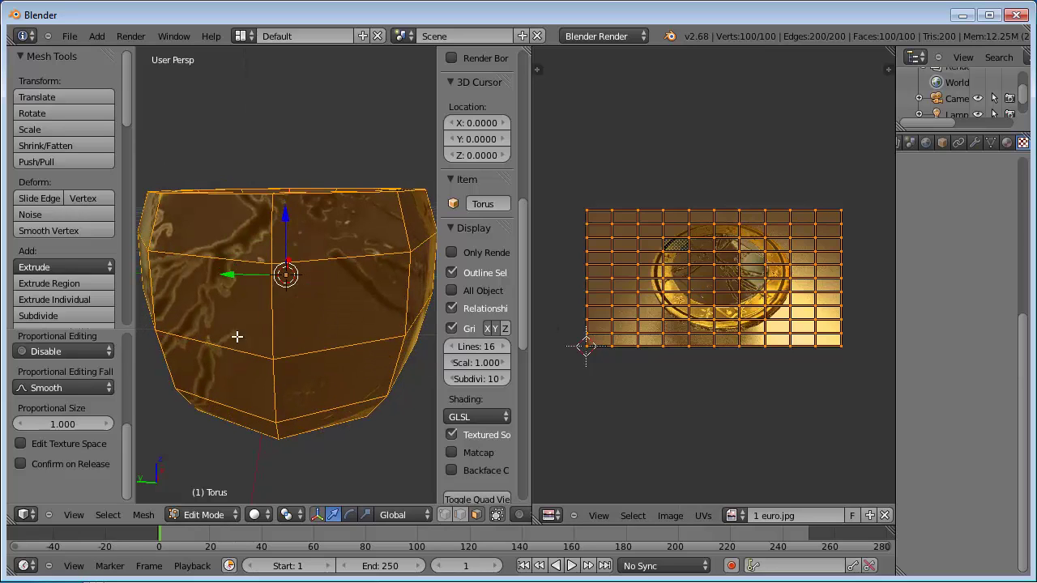
mouse_move(315, 257)
middle_mouse_down()
mouse_move(316, 326)
mouse_move(370, 289)
mouse_move(335, 244)
middle_mouse_up()
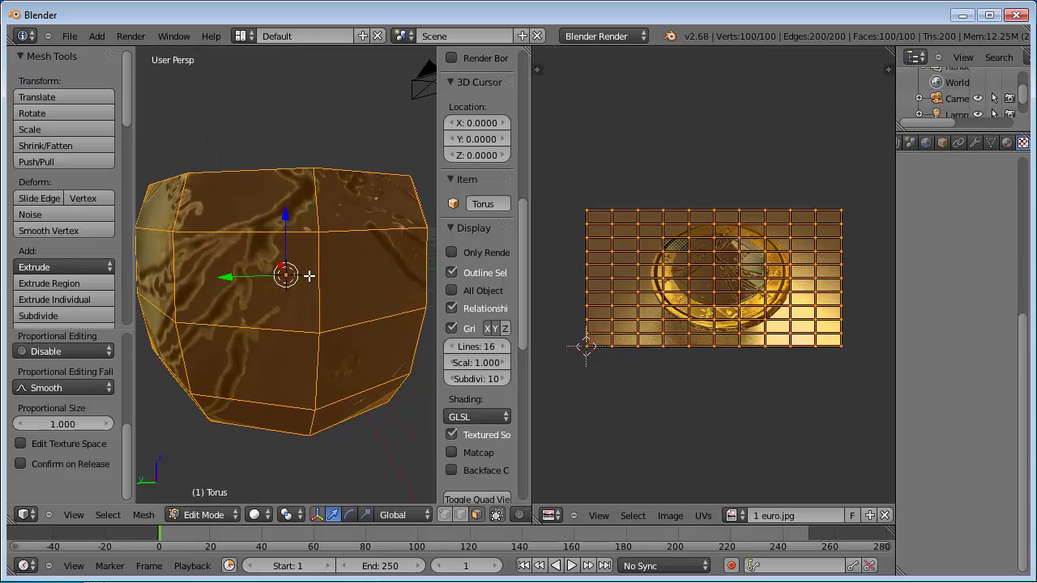
mouse_move(305, 276)
middle_mouse_down()
mouse_move(301, 349)
mouse_move(311, 301)
middle_mouse_up()
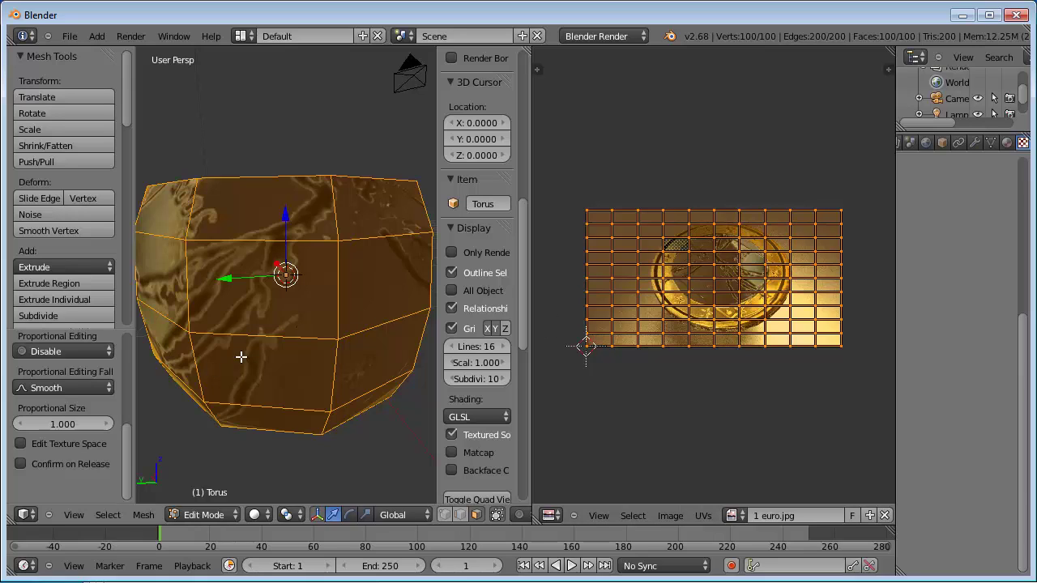
key("u")
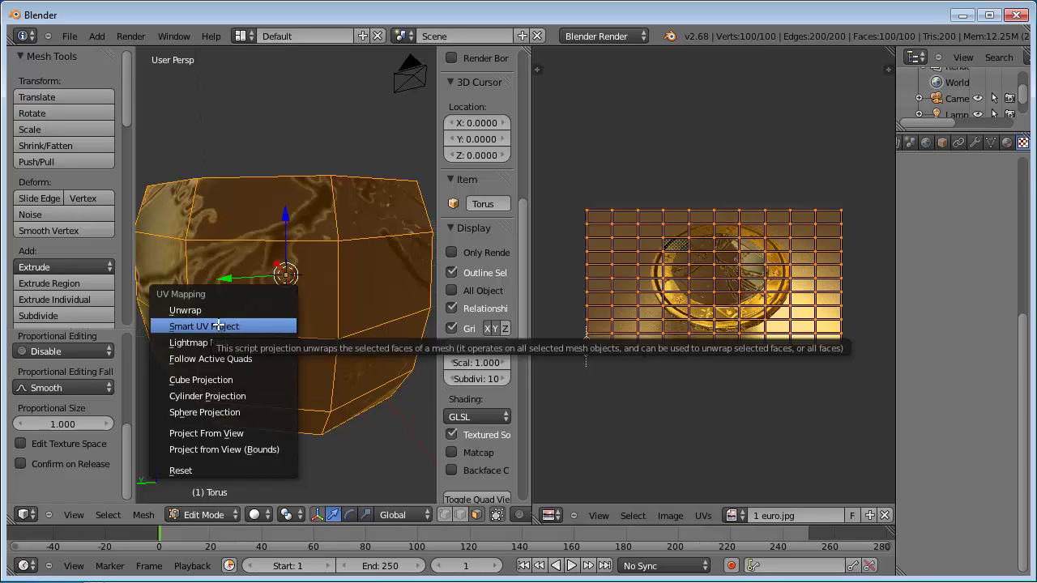
Smart UV Project the barrel-shaped torus with a 66° angle limit
left_click(217, 325)
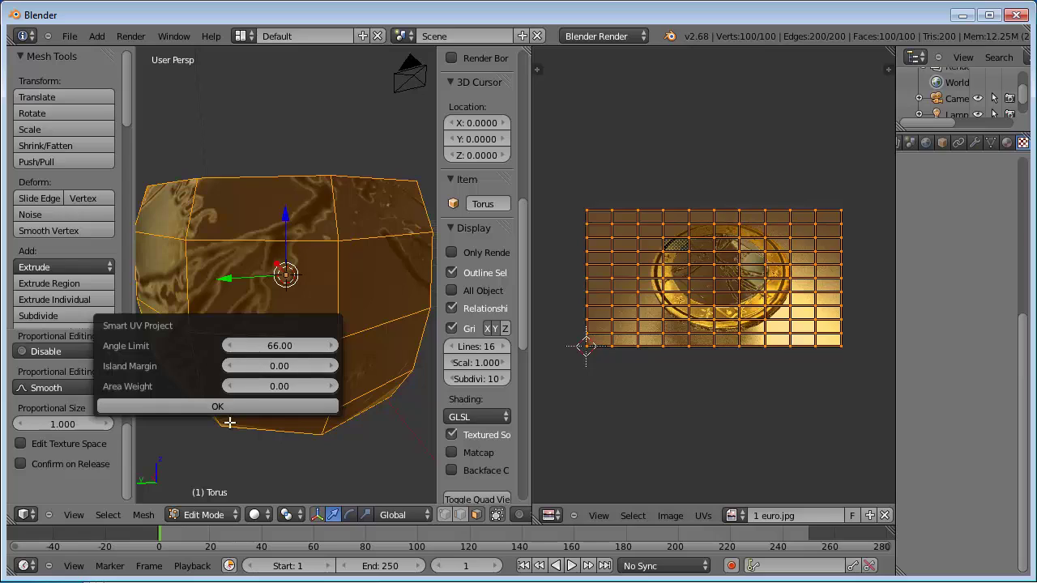
left_click(279, 346)
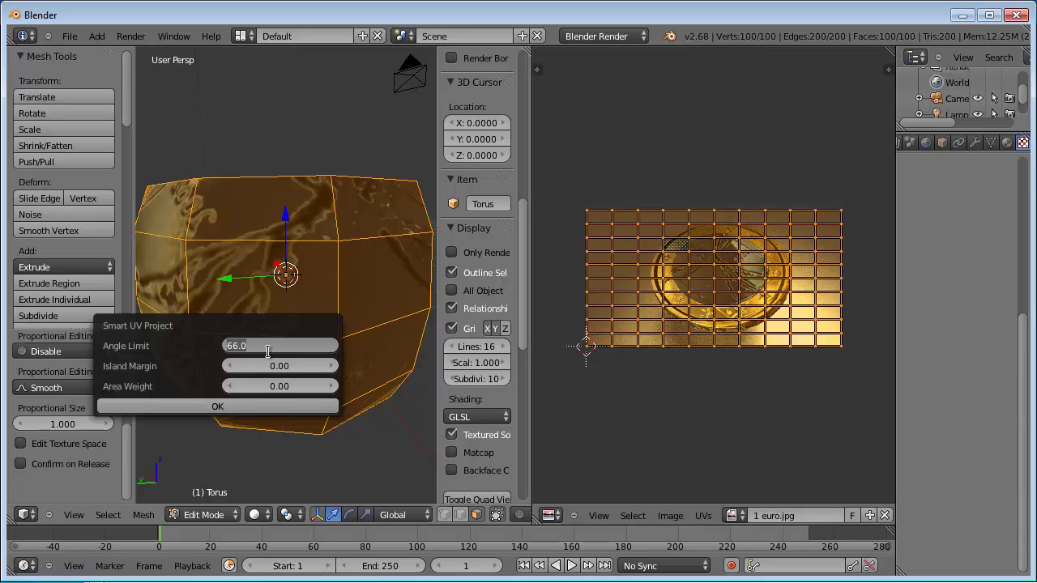
left_click(218, 406)
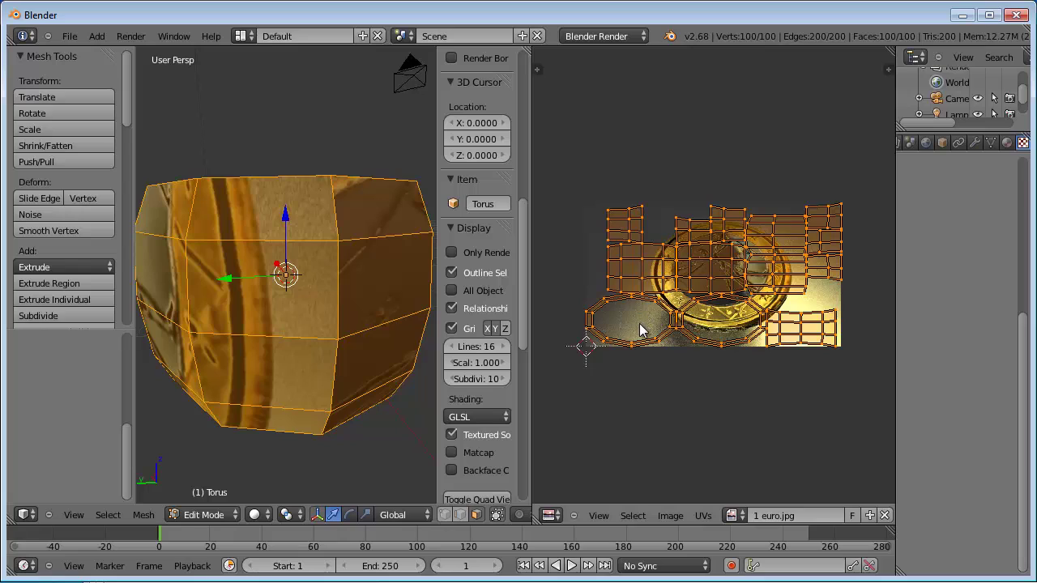
Select the left, middle, right, upper-right and lower-right UV islands in turn to inspect them
right_click(636, 269)
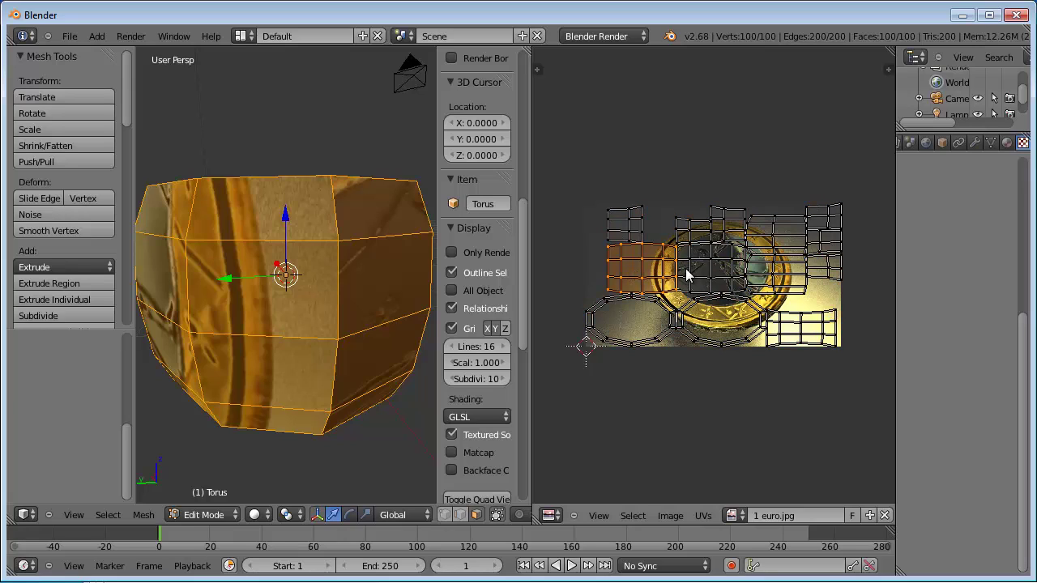
right_click(720, 268)
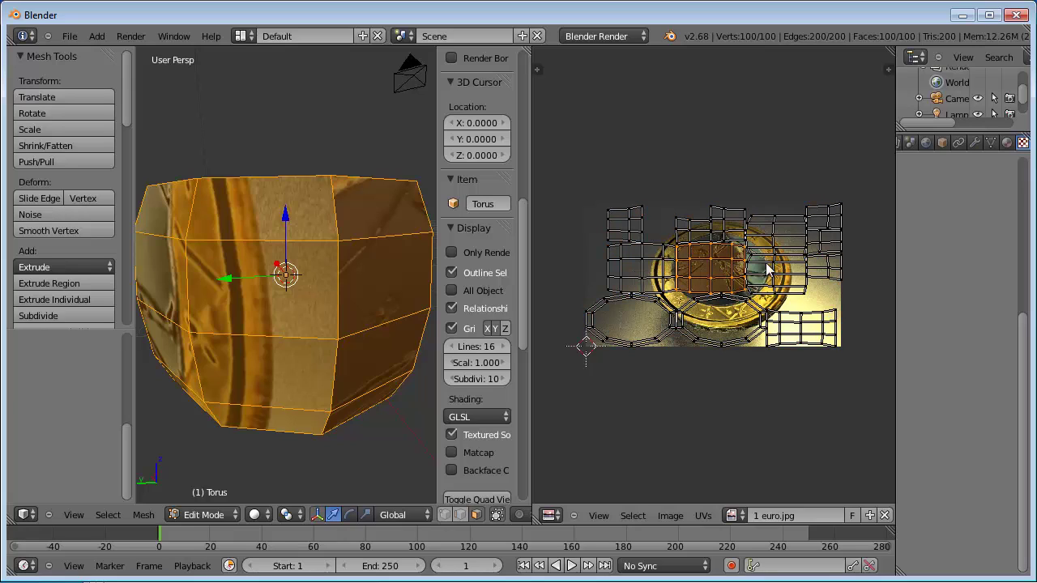
right_click(773, 253)
right_click(790, 239)
right_click(809, 247)
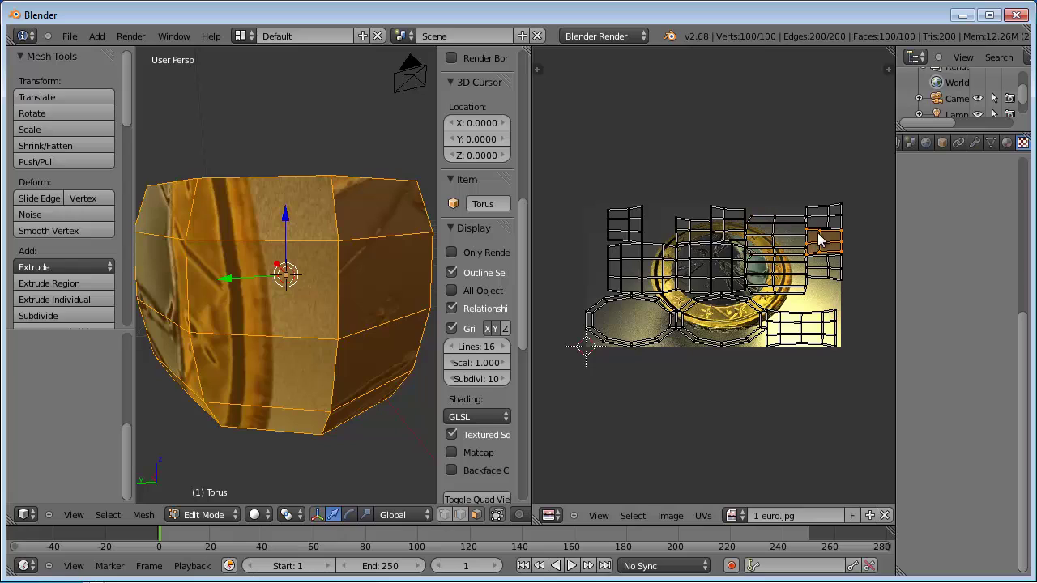
right_click(819, 225)
right_click(817, 264)
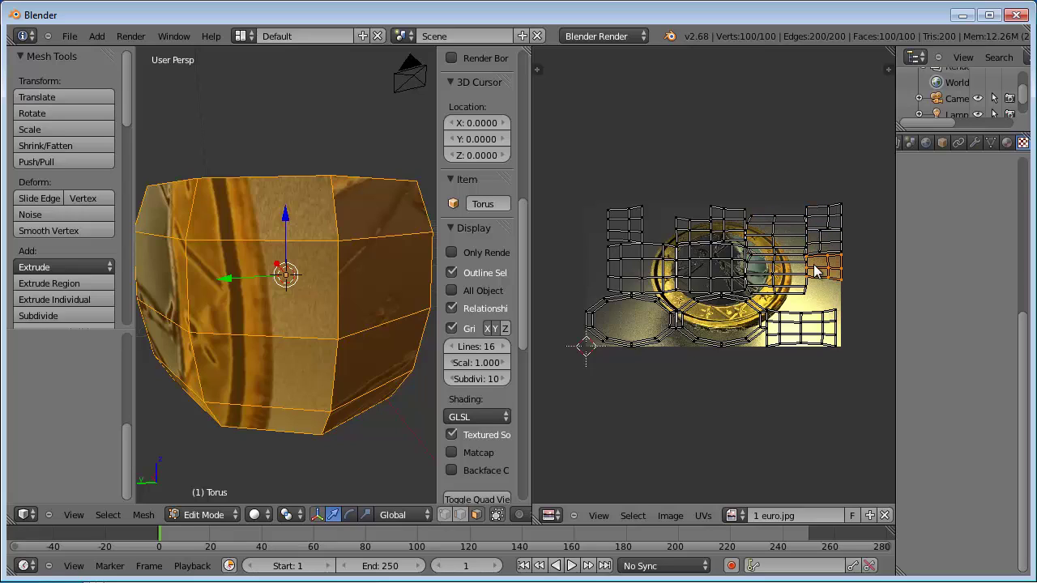
right_click(778, 338)
right_click(820, 340)
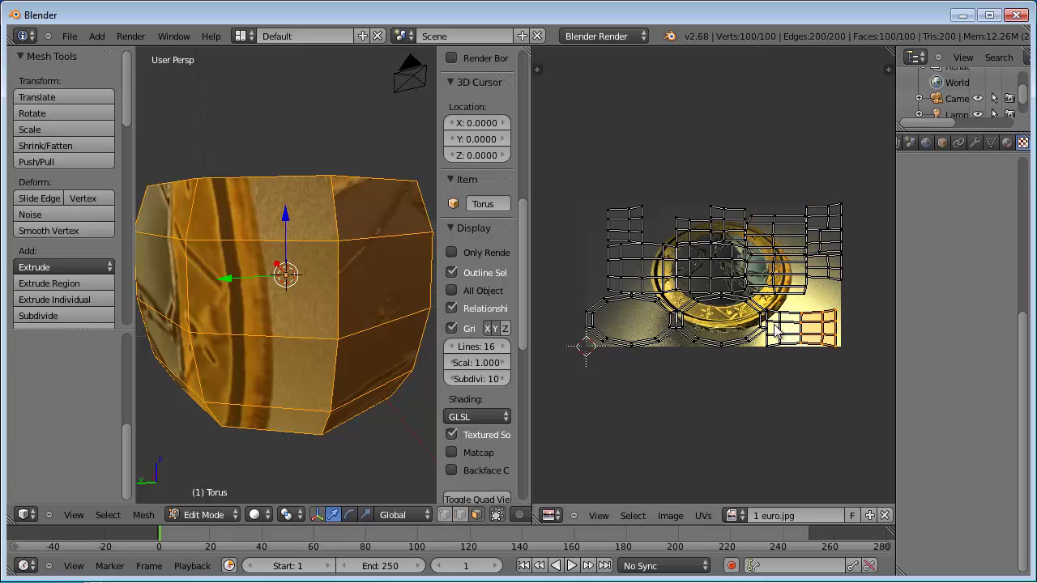
right_click(726, 346)
Inspect the left elliptical island and the upper-left, centre and upper-right face grids
right_click(663, 340)
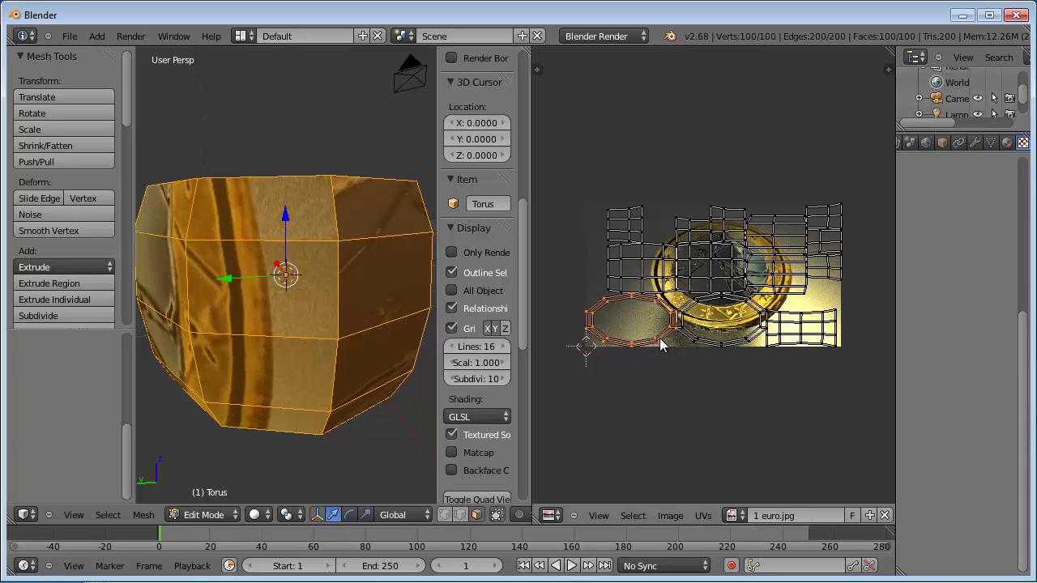
right_click(625, 281)
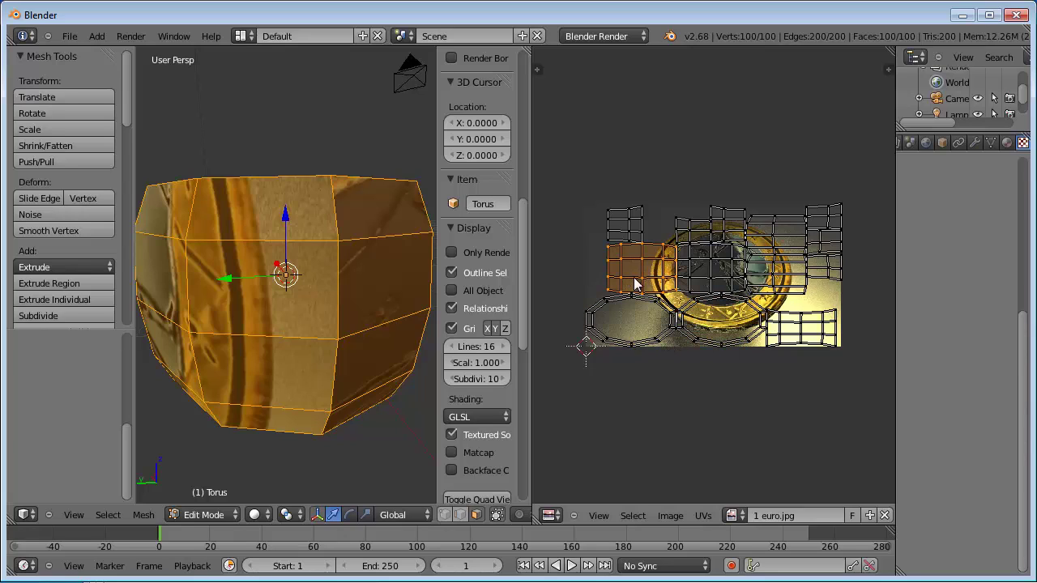
right_click(712, 272)
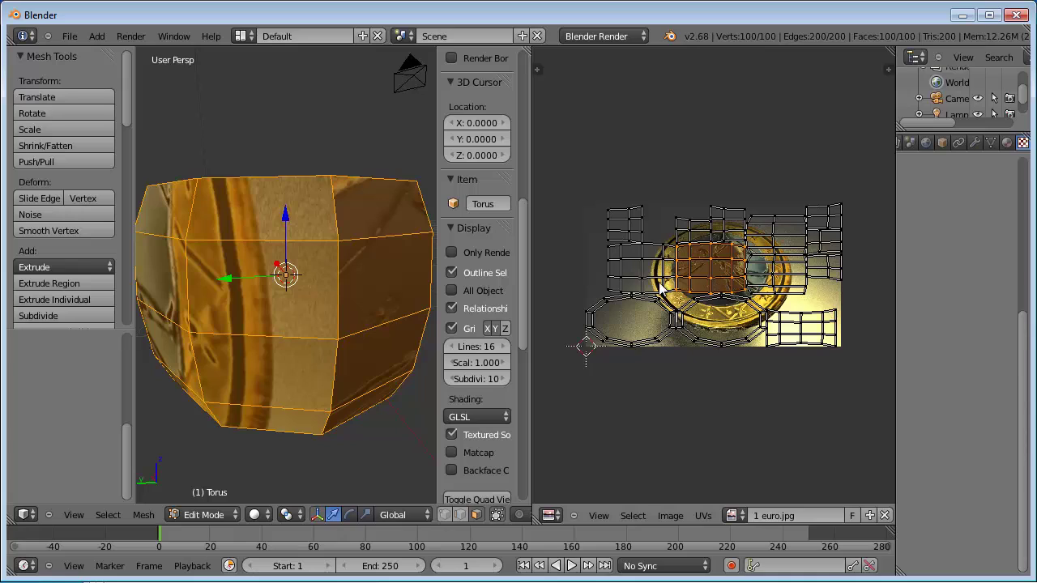
right_click(636, 272)
right_click(713, 272)
right_click(786, 270)
right_click(788, 243)
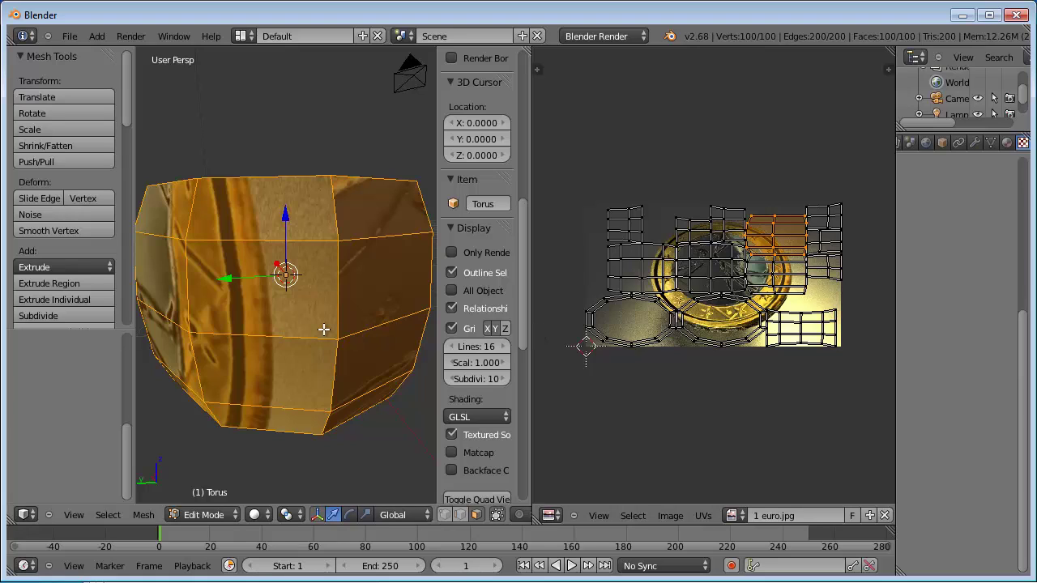
key("u")
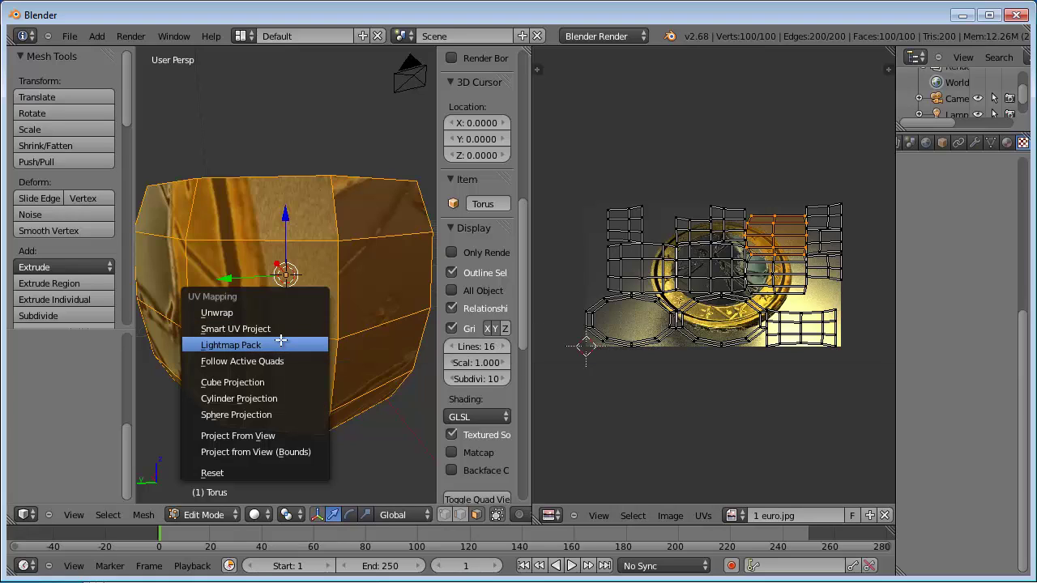
Smart UV Project the torus with a 45° angle limit
left_click(279, 330)
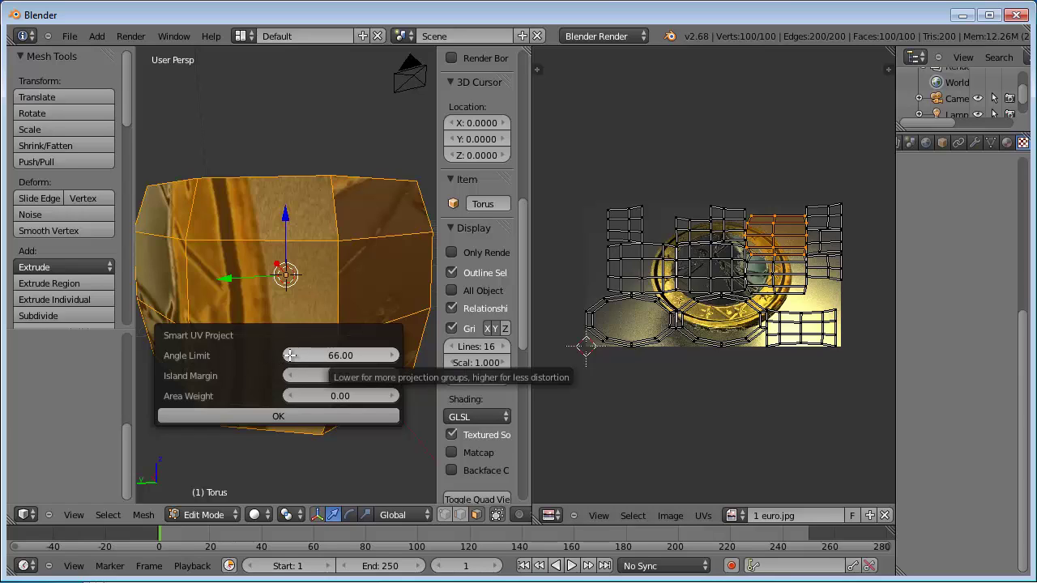
left_click_drag(310, 354, 308, 354)
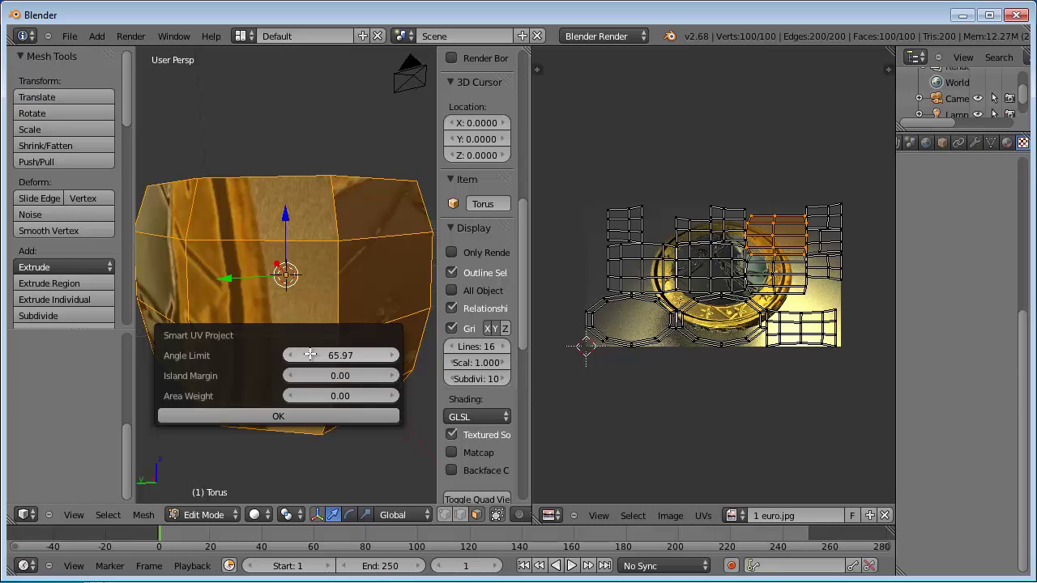
left_click(346, 354)
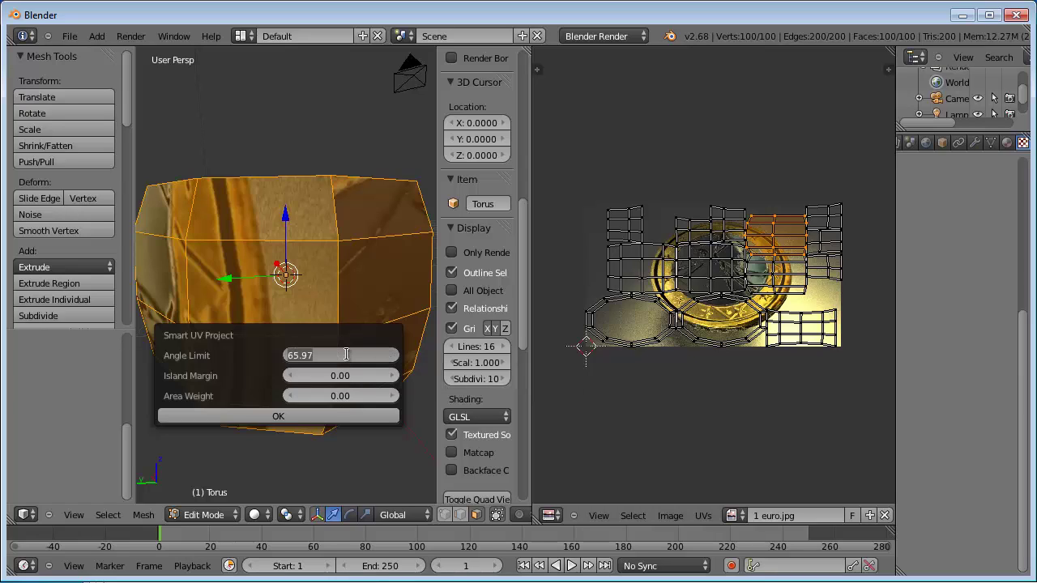
type("45")
key("Tab")
left_click(302, 416)
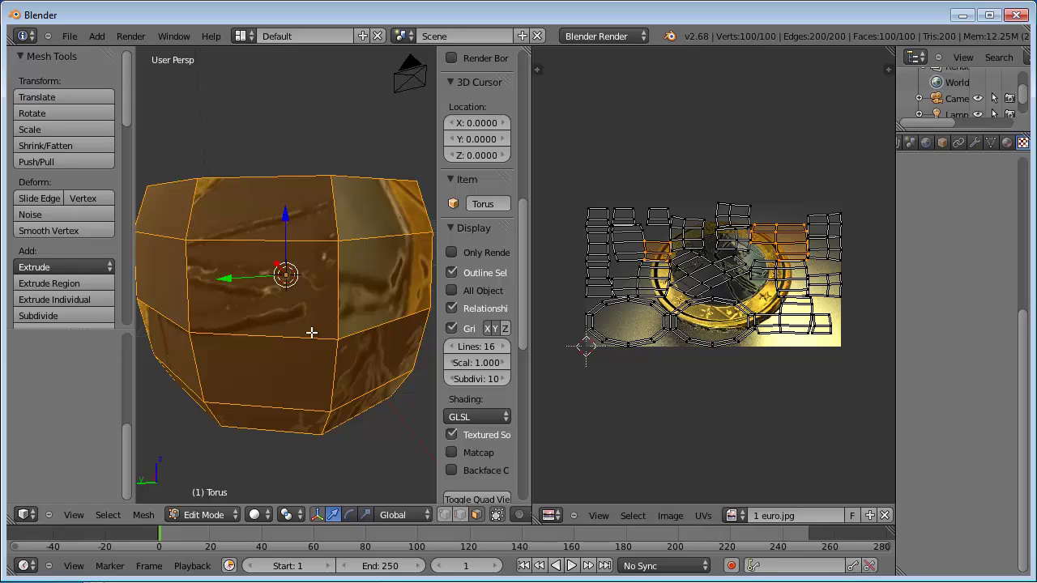
Re-run Smart UV Project at a 20° angle limit and select face blocks to inspect the islands
key("u")
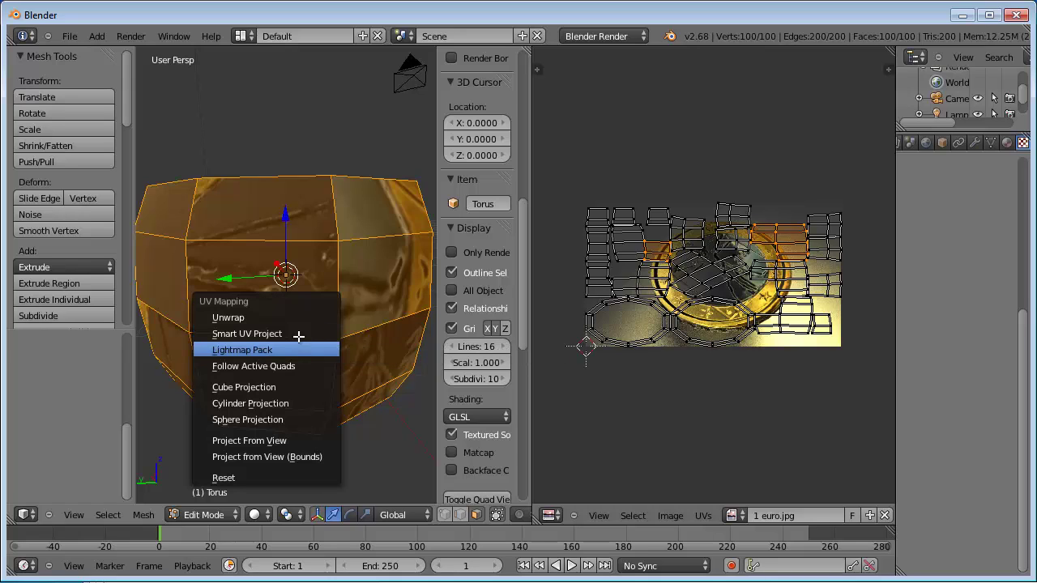
left_click(296, 334)
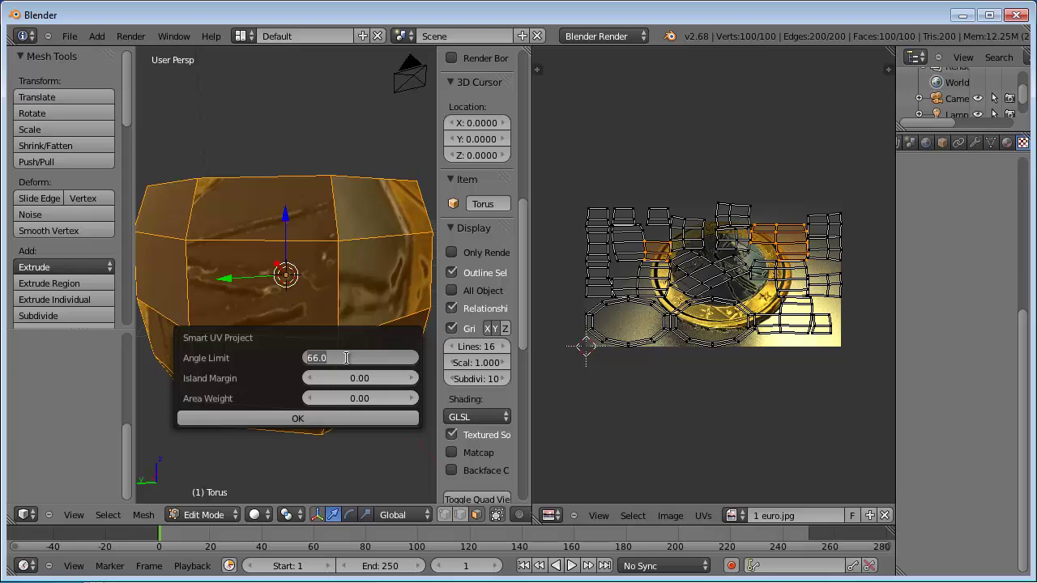
type("20")
key("Return")
left_click(298, 418)
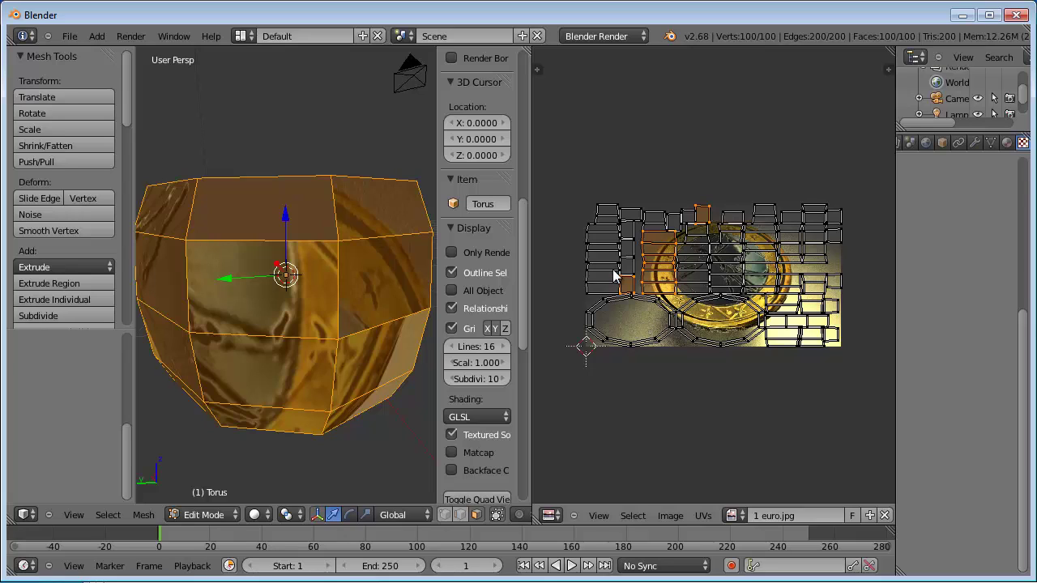
right_click(706, 277)
right_click(729, 276)
right_click(758, 272)
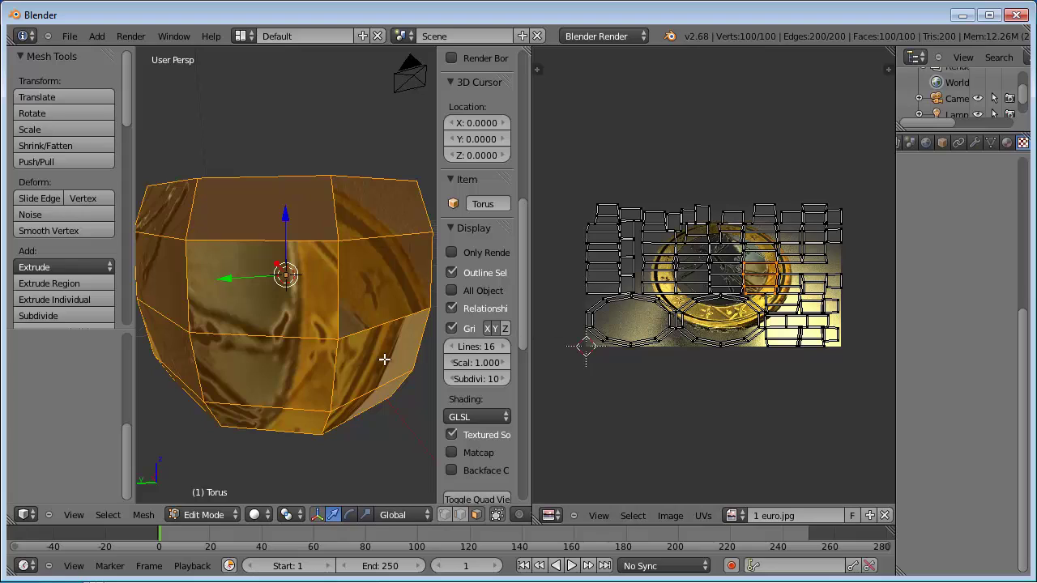
Re-unwrap the torus with Smart UV Project at the maximum 89° angle limit
key("u")
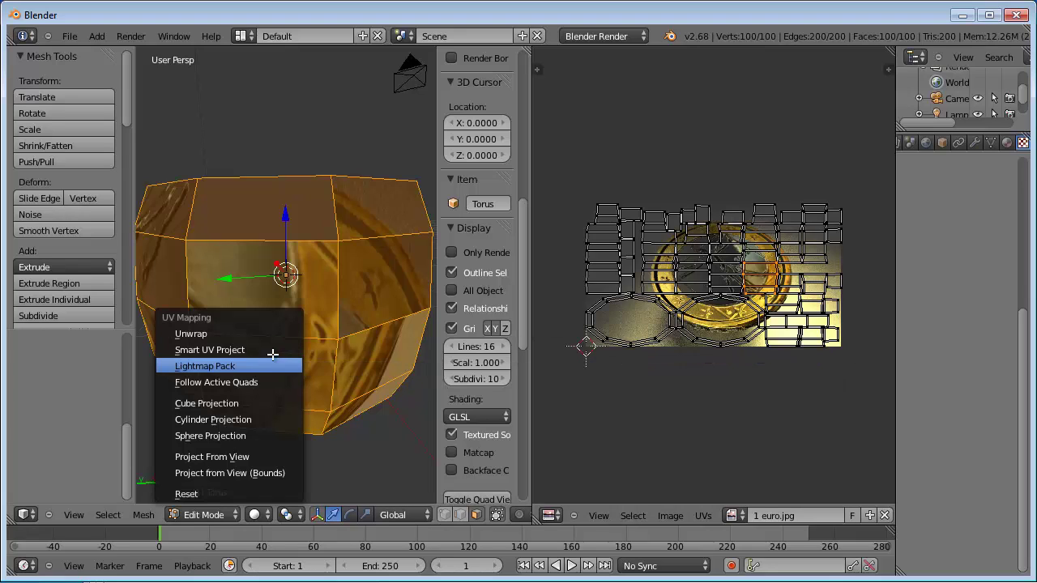
left_click(272, 353)
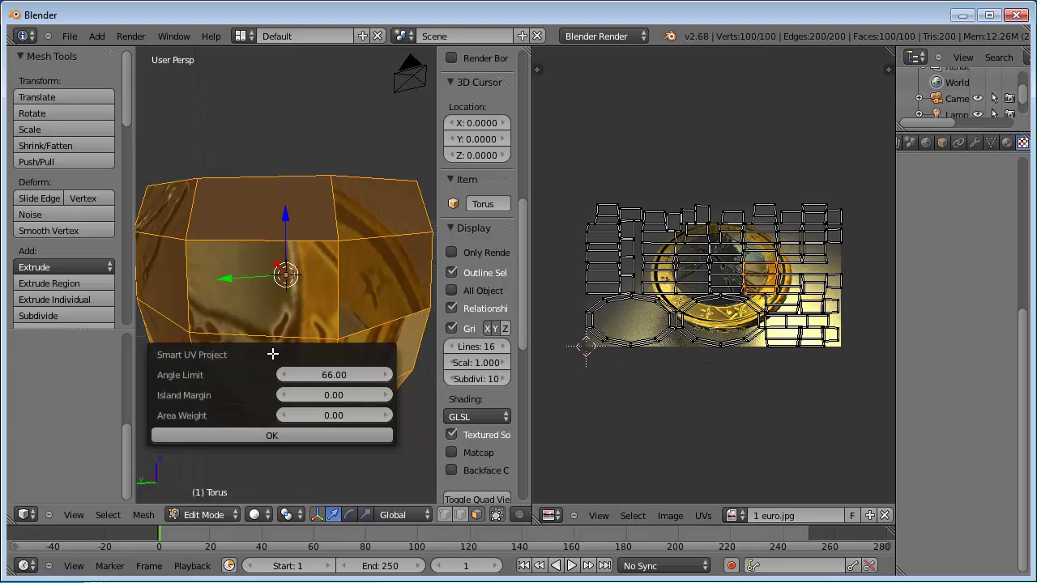
left_click(337, 375)
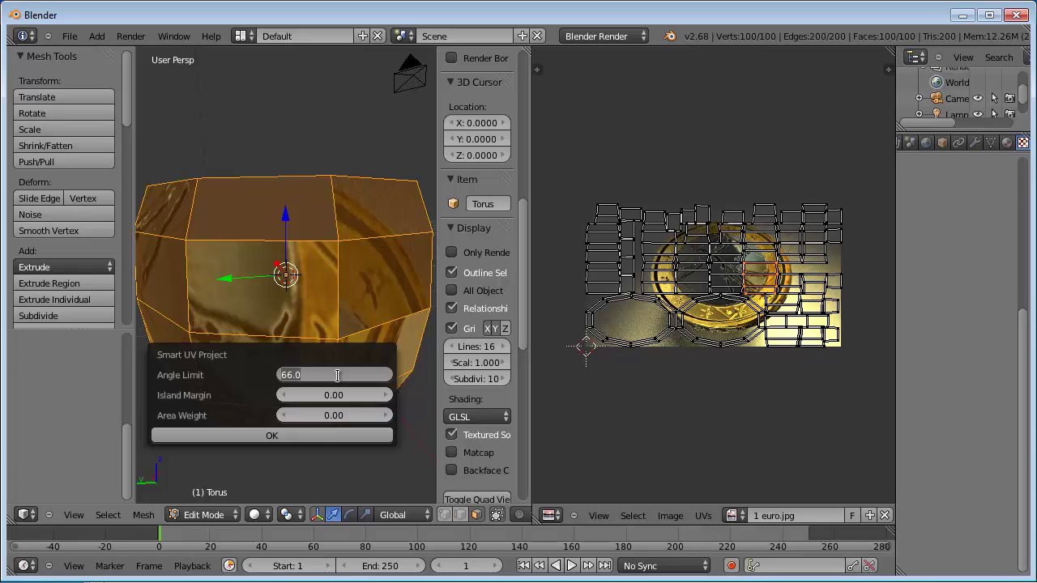
type("1")
type("90")
key("Return")
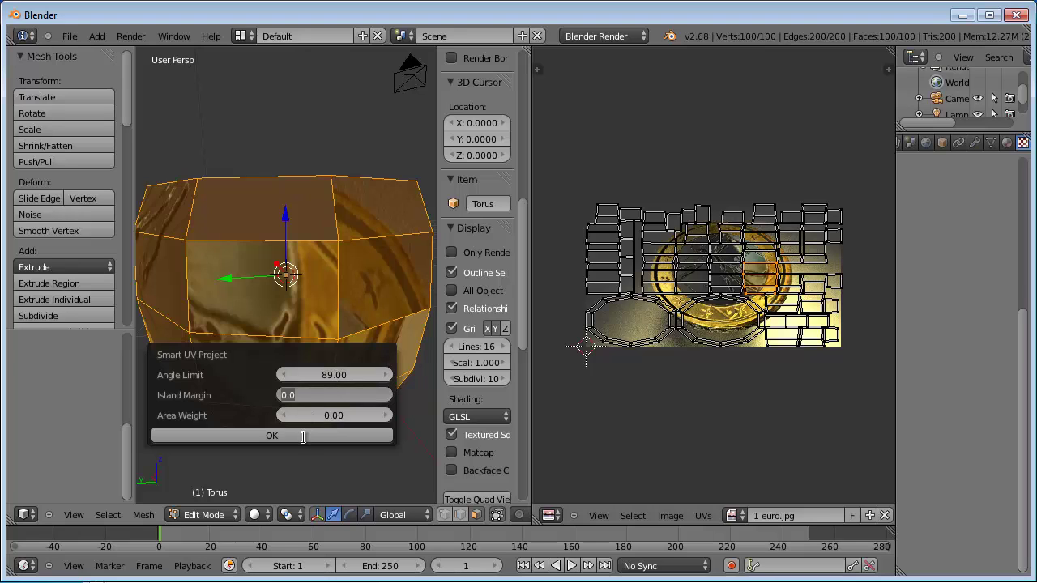
left_click(307, 438)
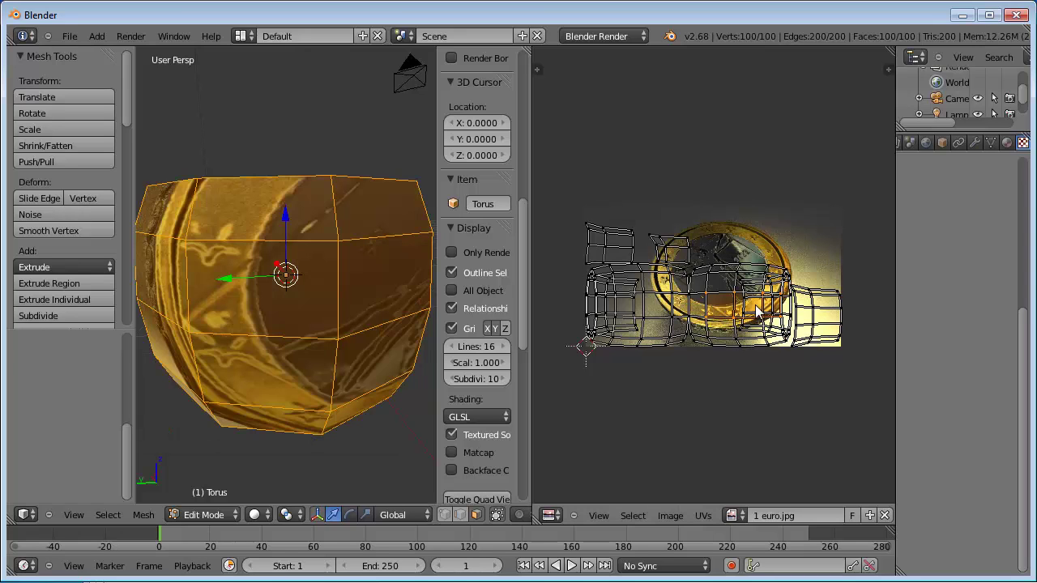
Select each UV island of the 89° unwrap in turn to inspect the layout
key("l")
key("a")
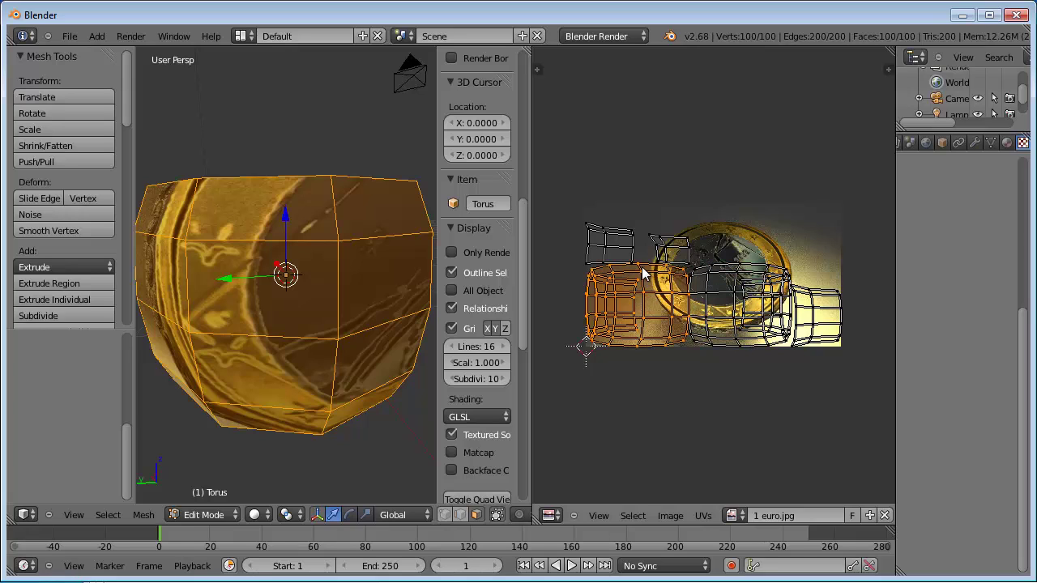
key("l")
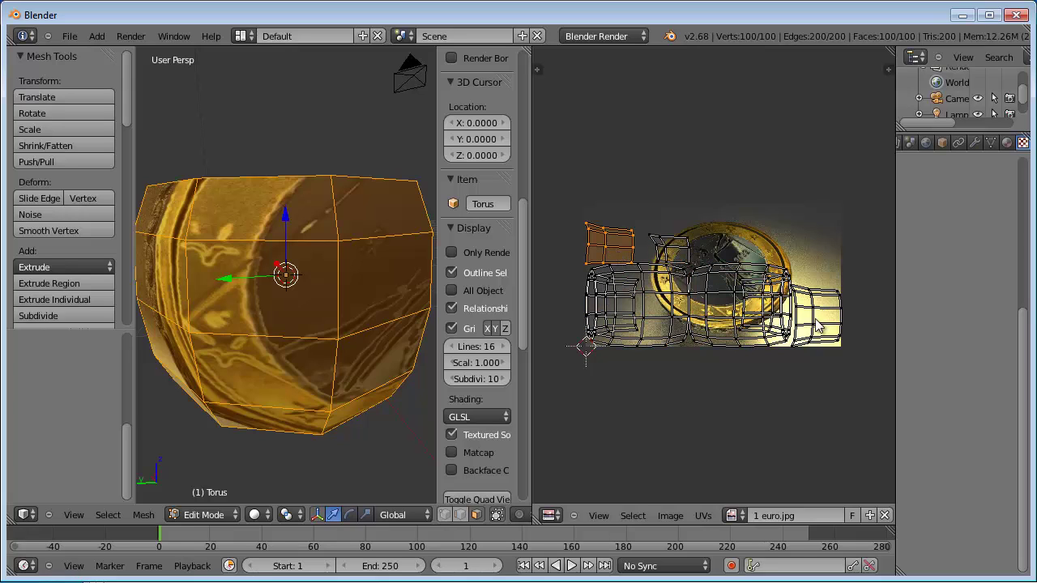
key("a")
key("l")
key("a")
key("l")
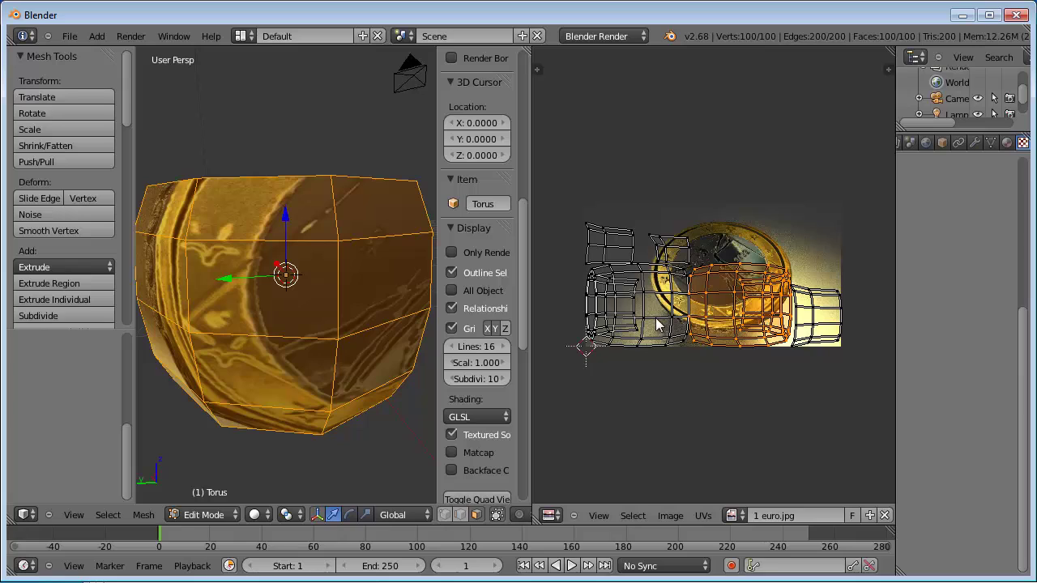
key("a")
key("l")
key("a")
key("l")
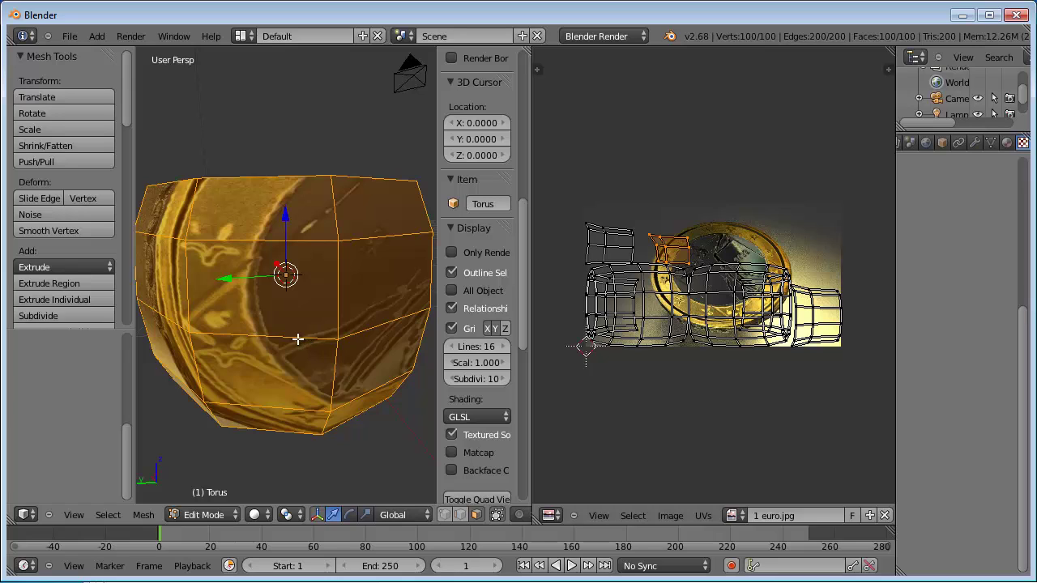
Re-apply Smart UV Project to the torus and hide the properties sidebar to widen the view
key("u")
left_click(297, 340)
scroll(128, 430, "up", 2)
scroll(133, 400, "up", 3)
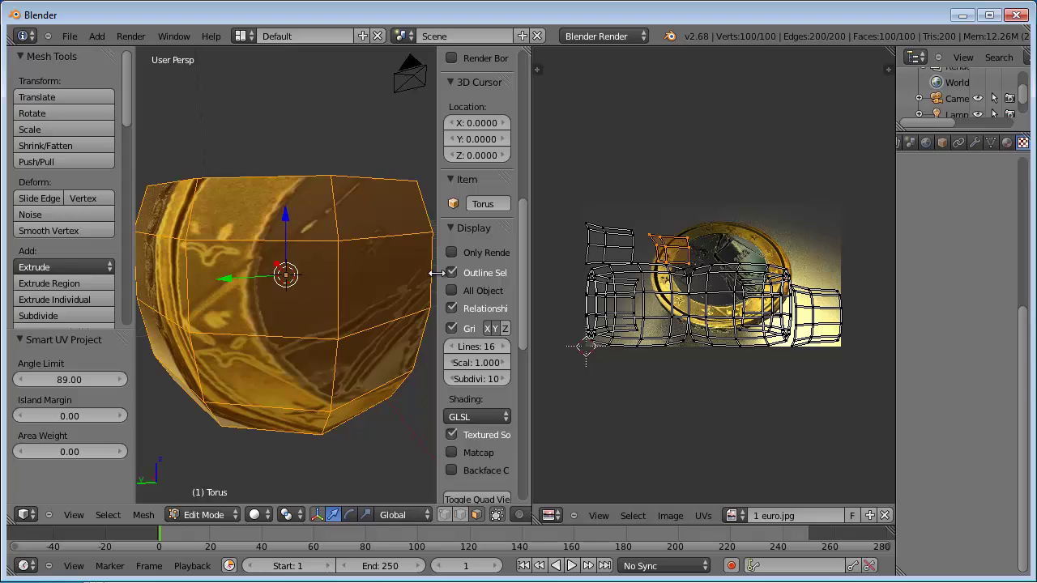
left_click_drag(435, 273, 524, 276)
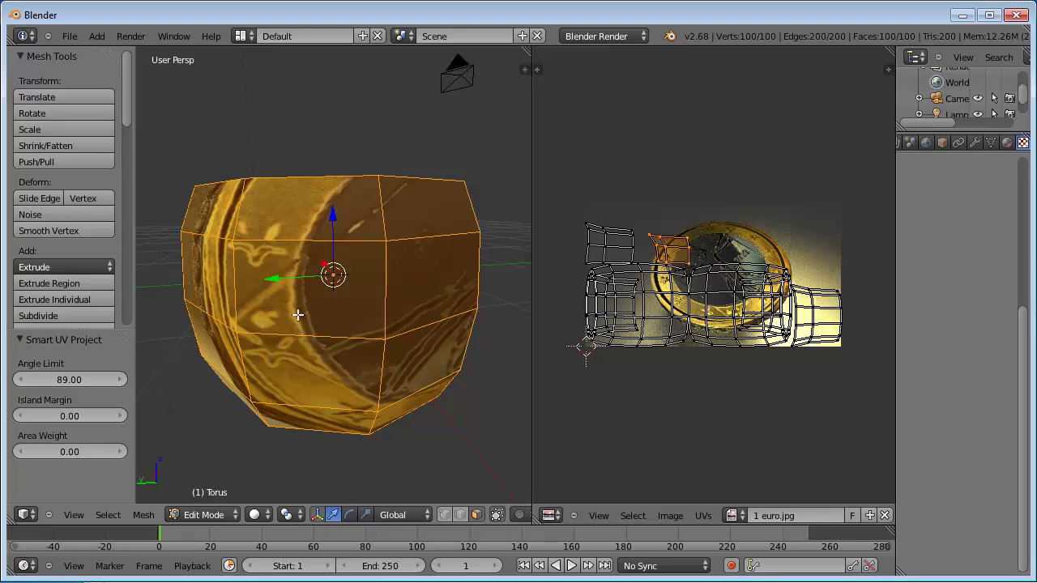
Return to Object Mode and delete the torus
key("Tab")
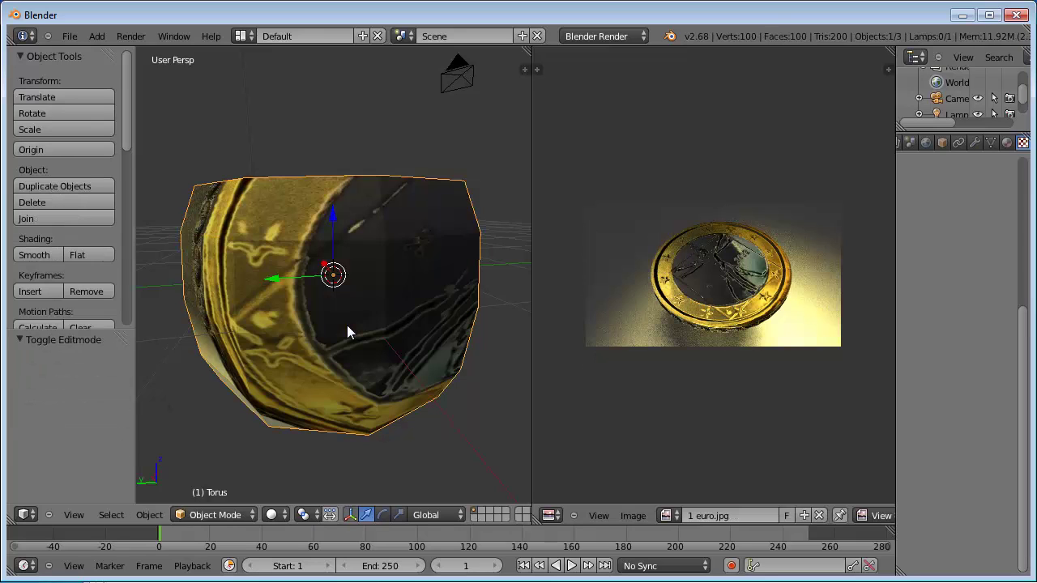
key("x")
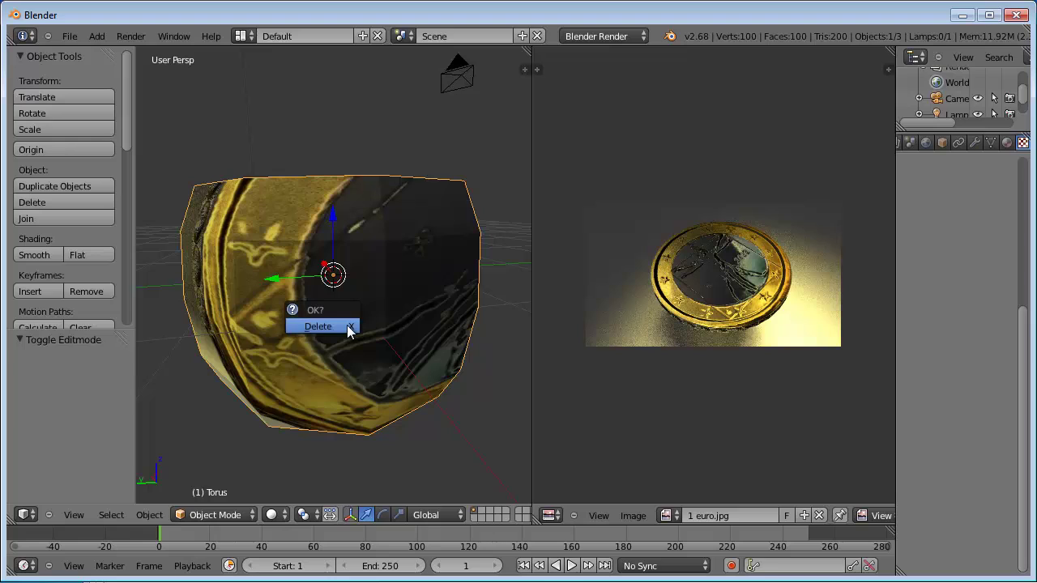
left_click(349, 328)
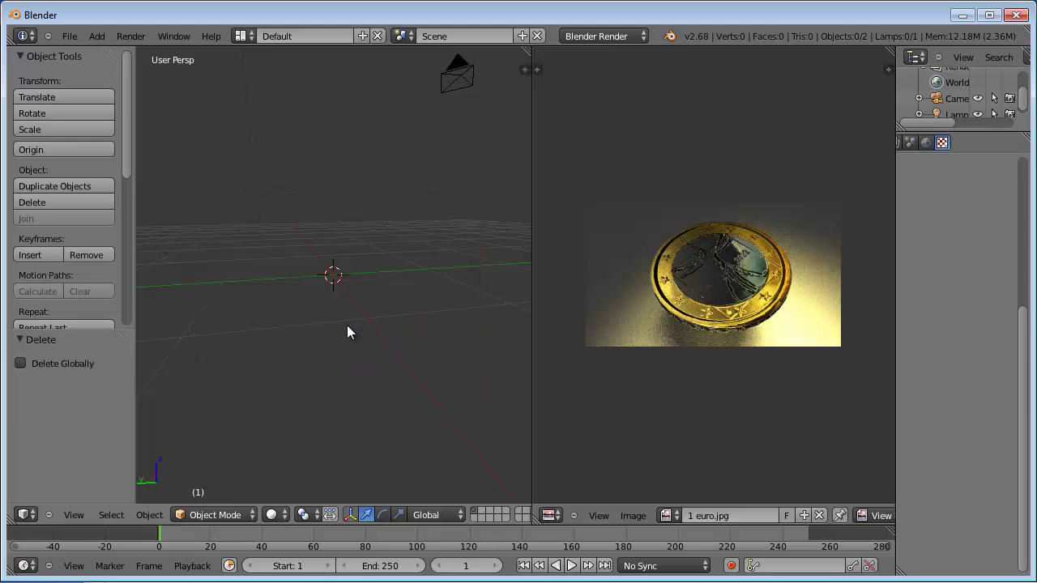
Add a UV Sphere mesh with 32 segments and 16 rings
key("shift+a")
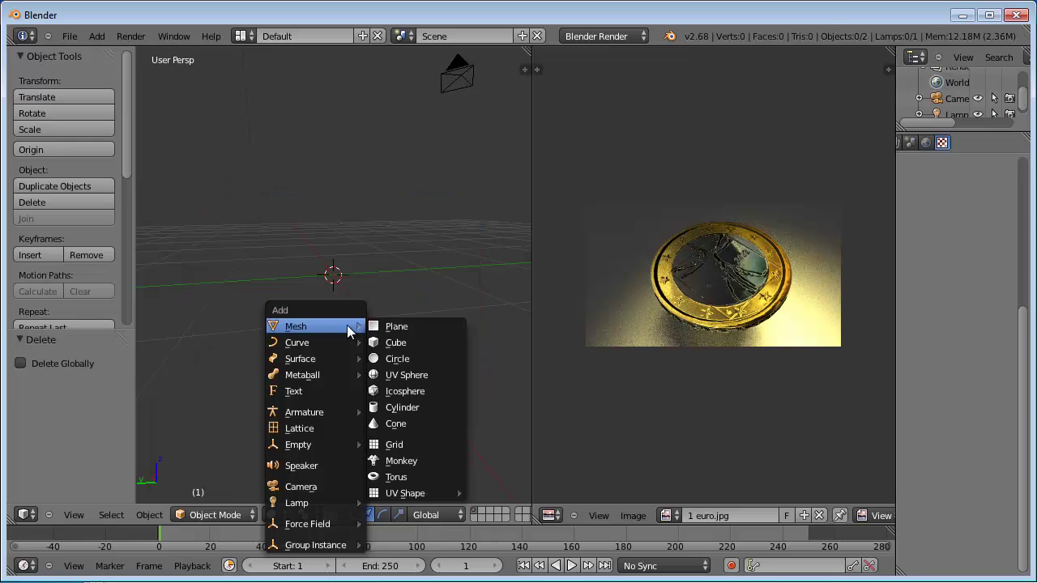
left_click(406, 373)
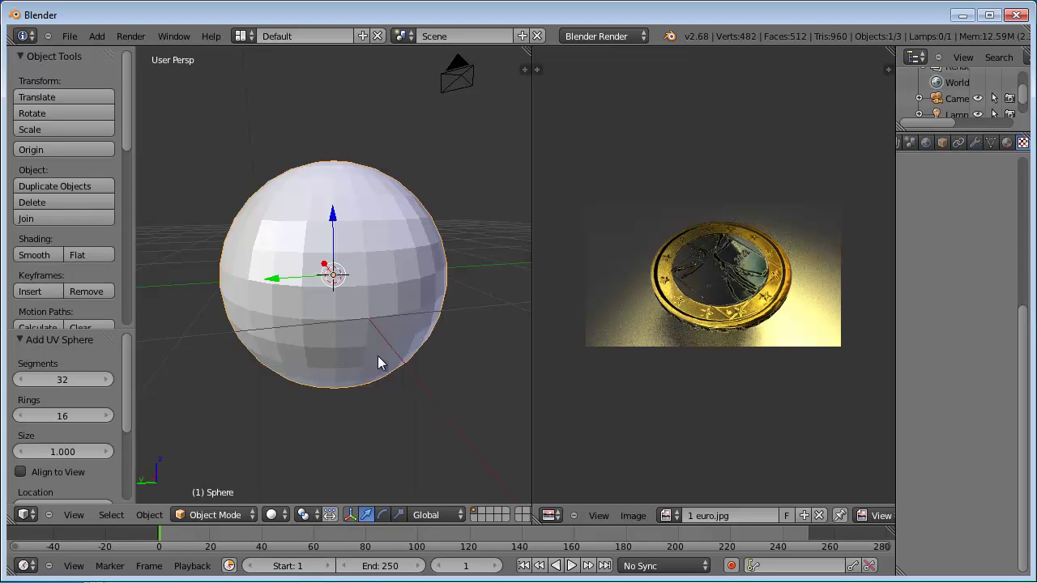
scroll(364, 348, "up", 1)
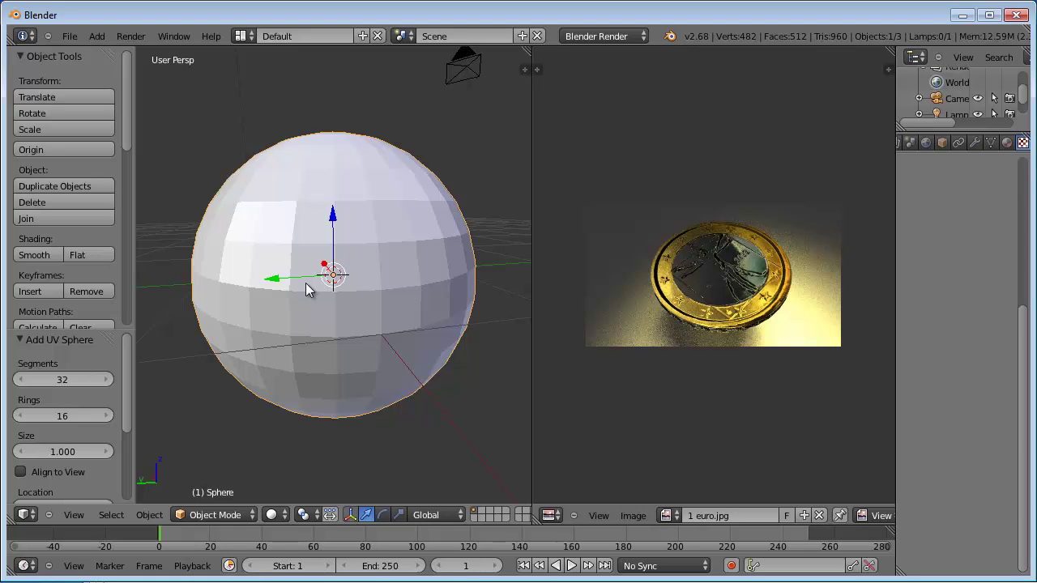
Unwrap the whole sphere with Sphere Projection and switch to orthographic view
key("Tab")
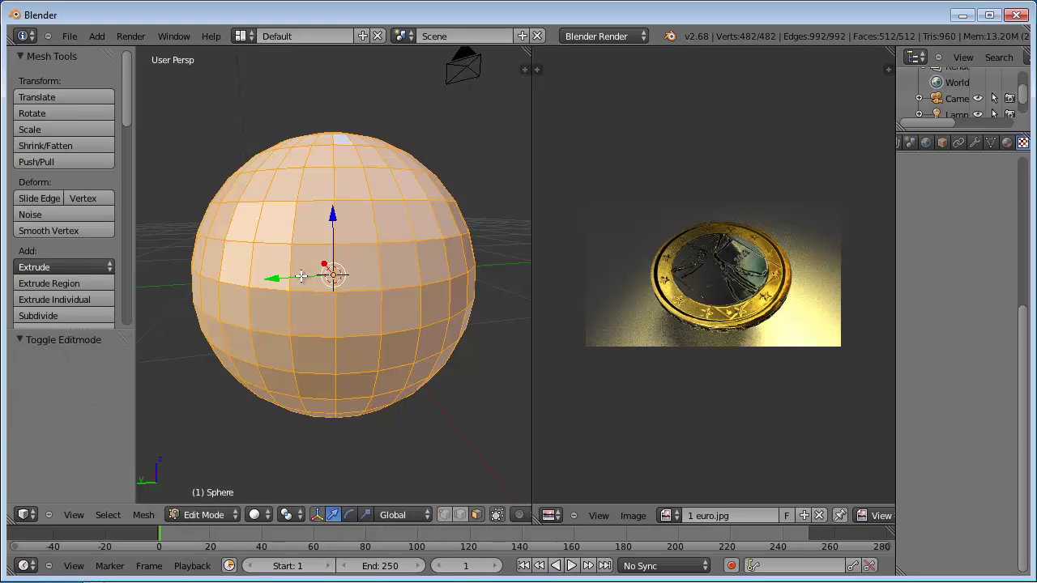
key("u")
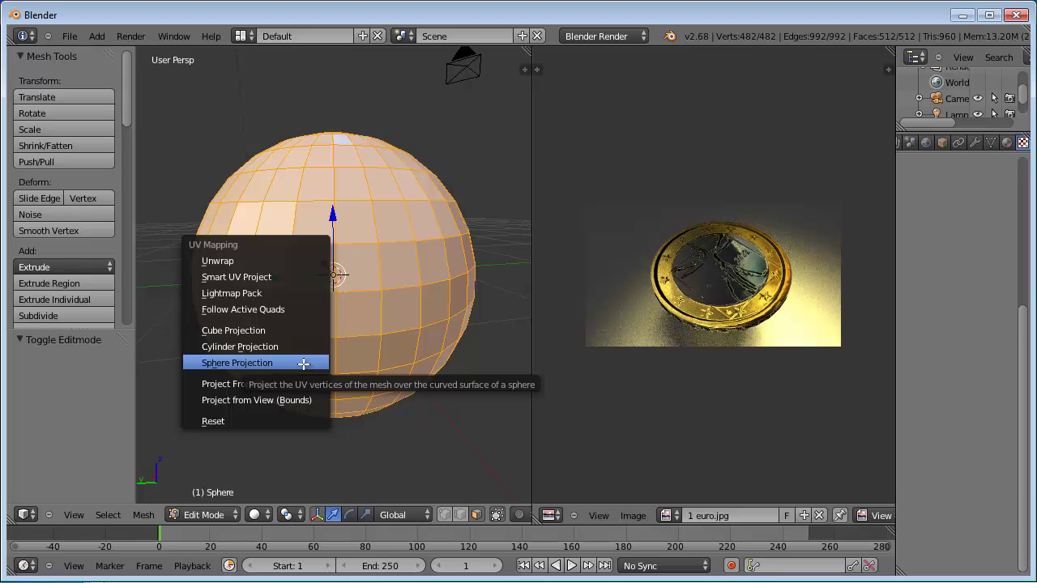
left_click(263, 365)
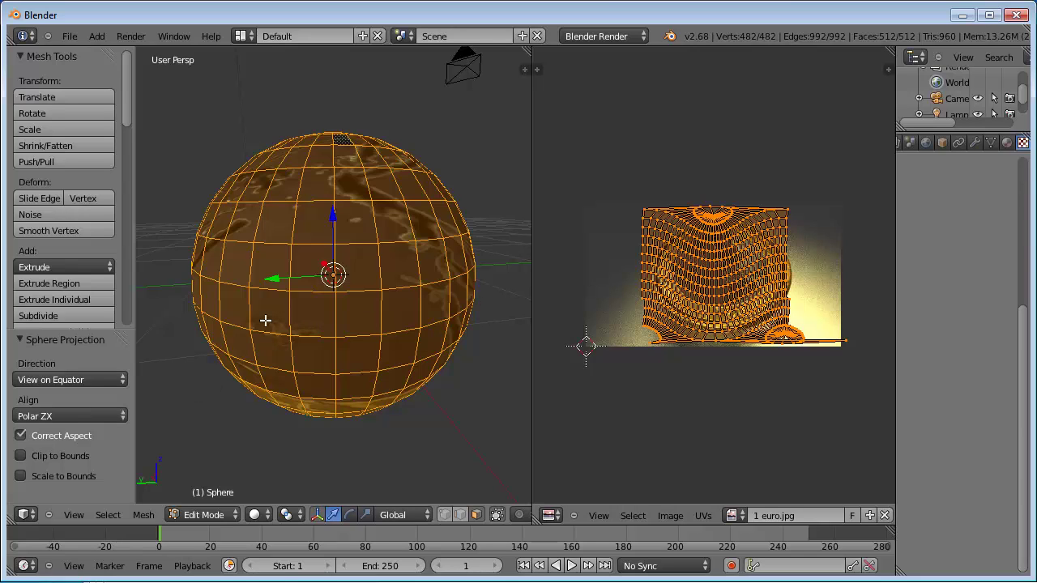
key("KP_5")
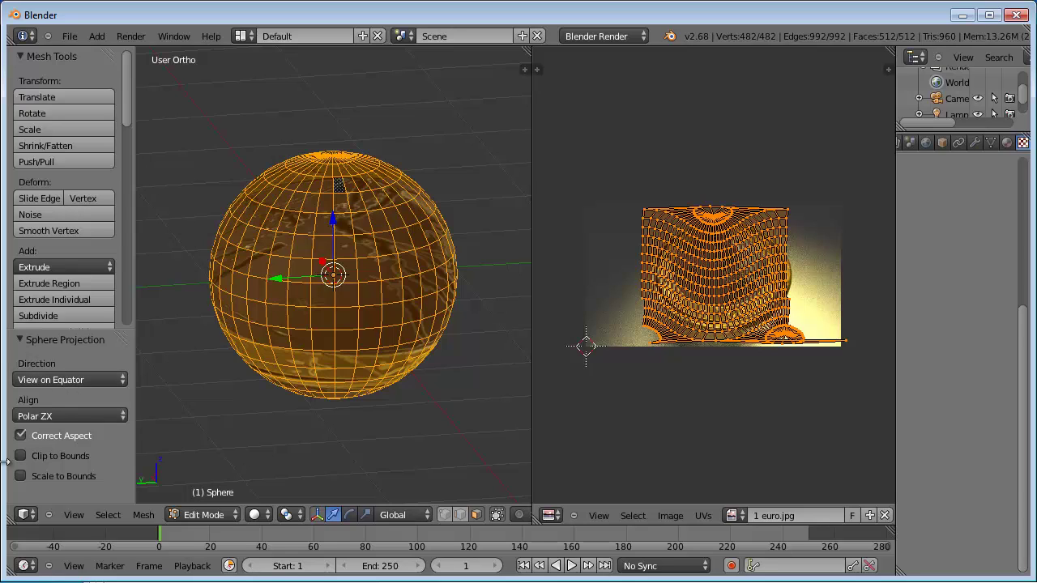
Set the Sphere Projection direction to Align to Object
left_click(54, 380)
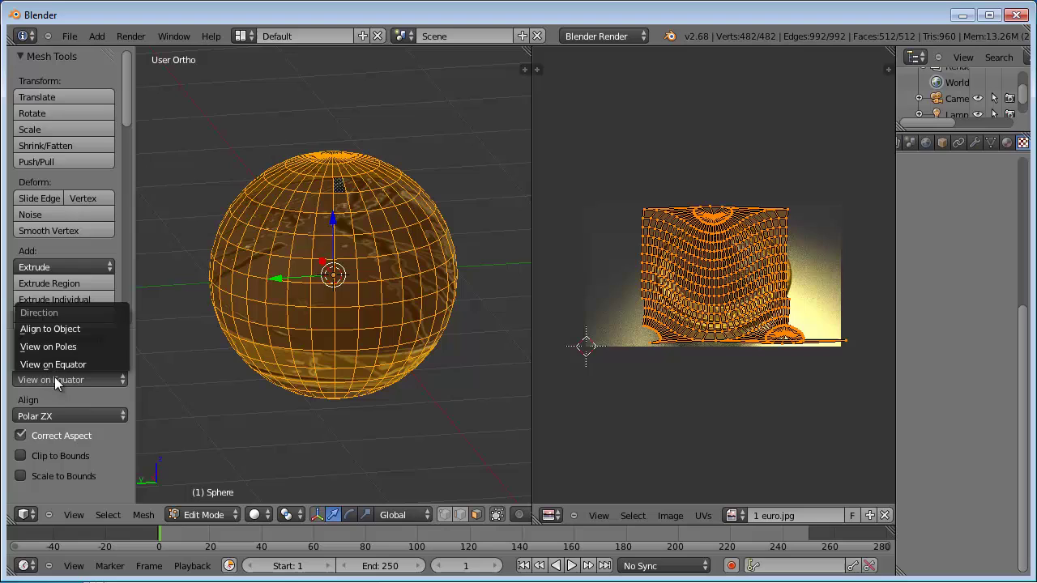
left_click(57, 328)
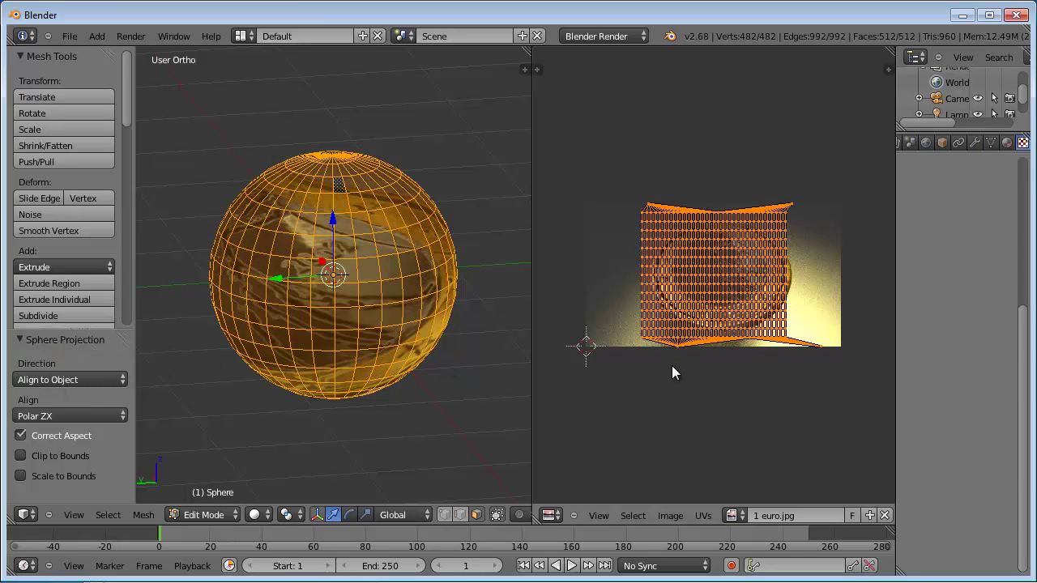
scroll(672, 373, "up", 3)
scroll(673, 371, "down", 2)
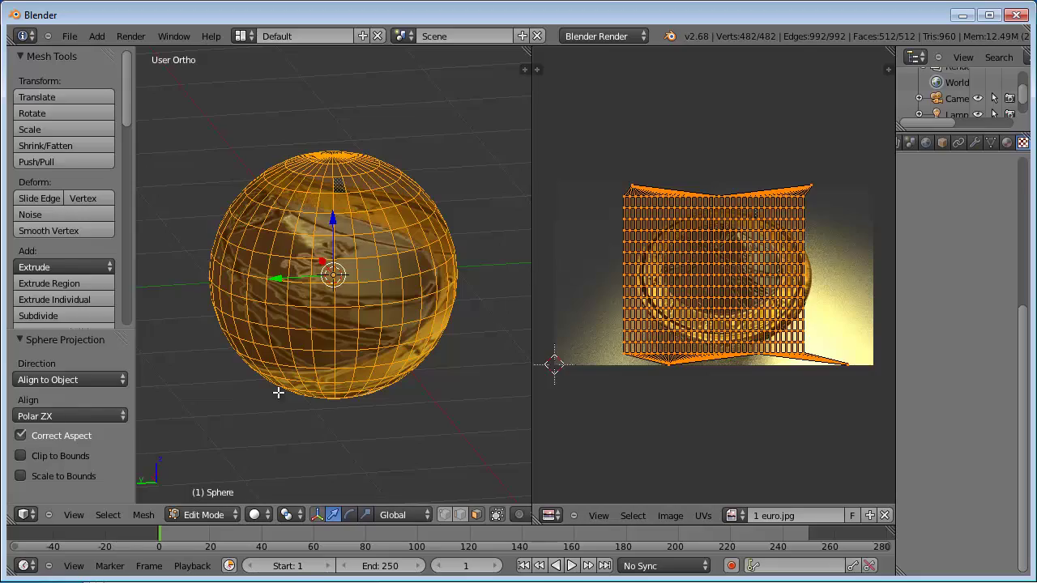
Orbit the 3D view to look down on the sphere's pole
mouse_move(296, 303)
middle_mouse_down()
mouse_move(384, 243)
mouse_move(375, 331)
mouse_move(391, 268)
mouse_move(433, 264)
mouse_move(349, 438)
mouse_move(359, 380)
mouse_move(338, 380)
mouse_move(341, 343)
mouse_move(335, 370)
mouse_move(378, 248)
mouse_move(357, 309)
middle_mouse_up()
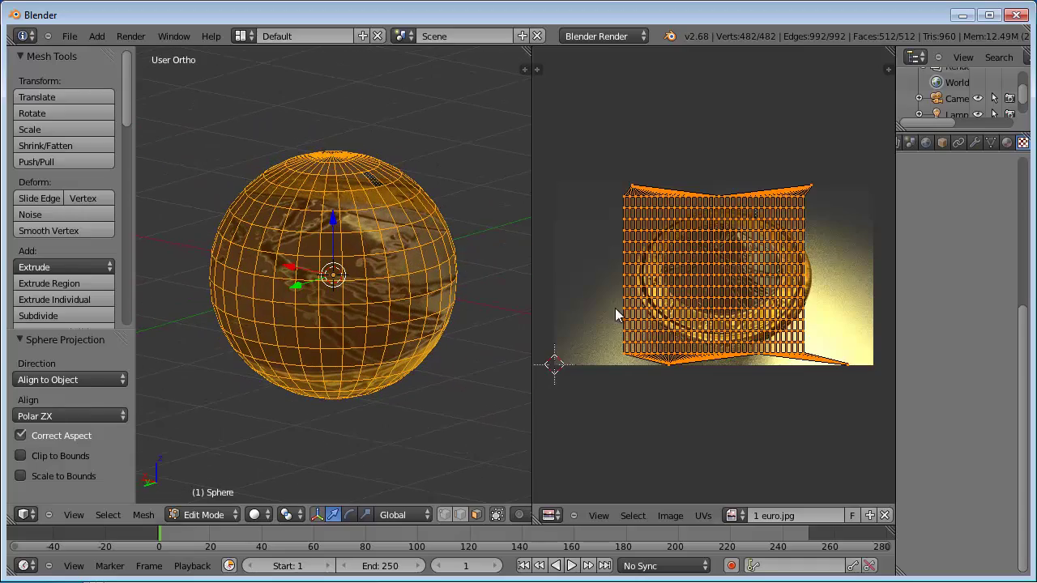
mouse_move(343, 268)
middle_mouse_down()
mouse_move(332, 361)
mouse_move(379, 329)
mouse_move(384, 361)
middle_mouse_up()
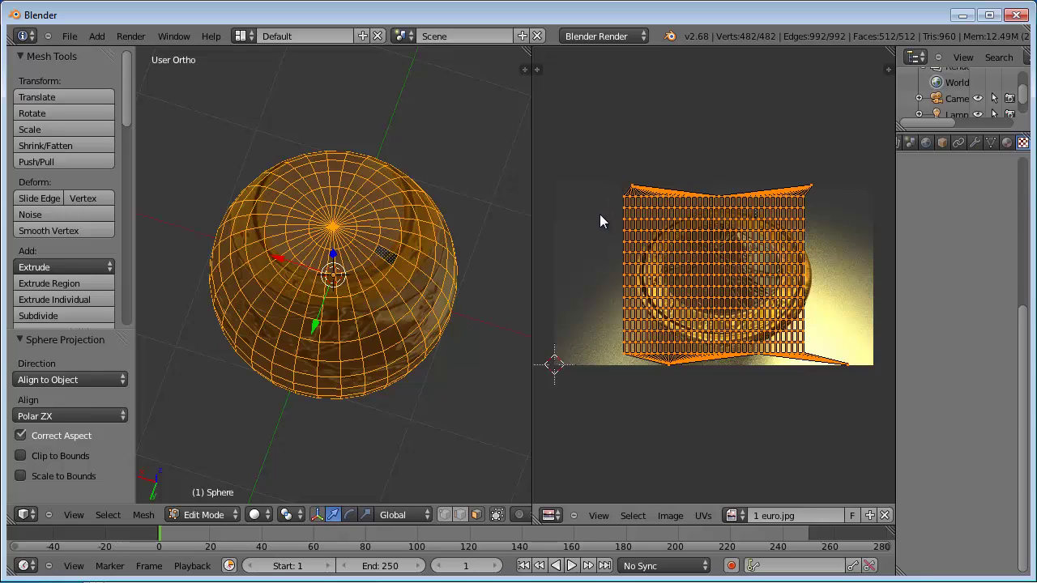
Box-select the top and bottom rows of UV vertices in the image editor
key("a")
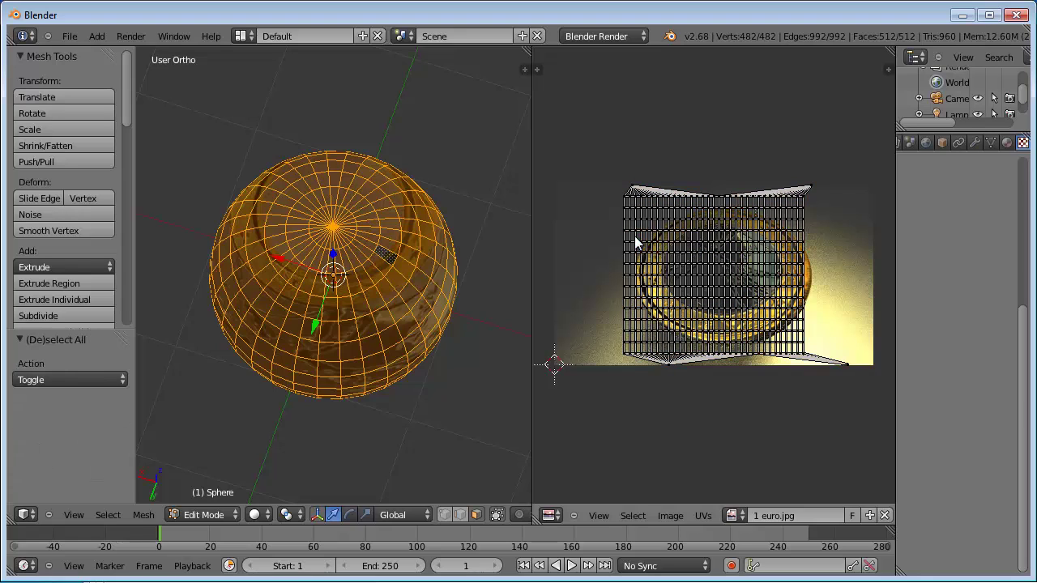
key("b")
mouse_move(603, 193)
left_mouse_down()
mouse_move(813, 365)
mouse_move(817, 356)
left_mouse_up()
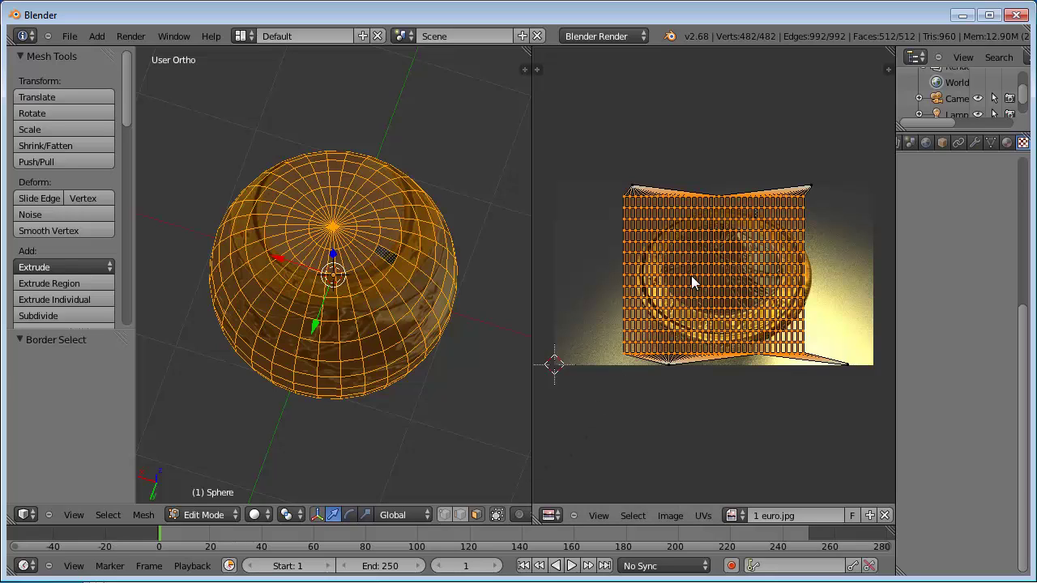
key("ctrl+i")
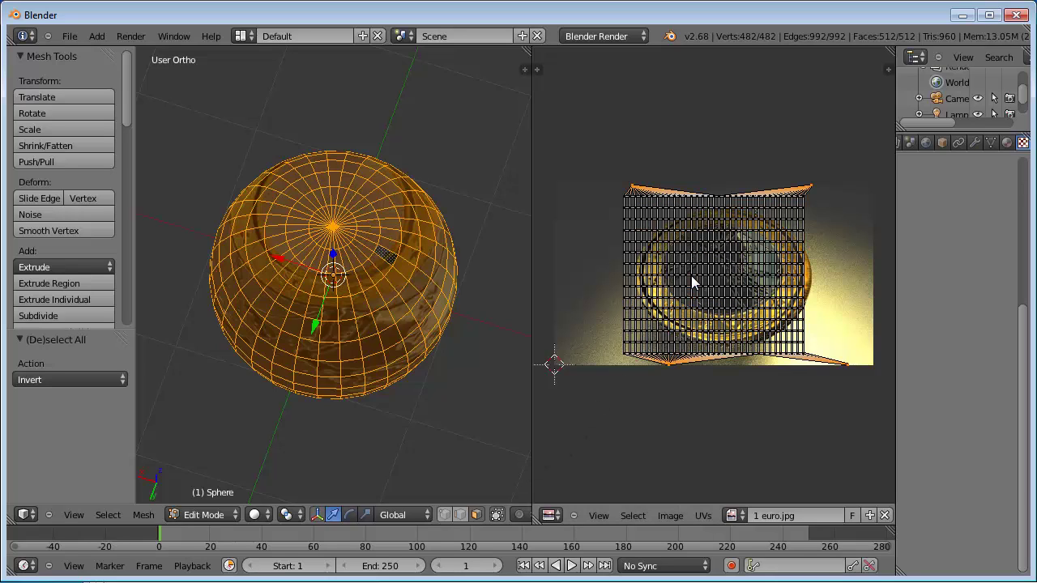
left_click(656, 193)
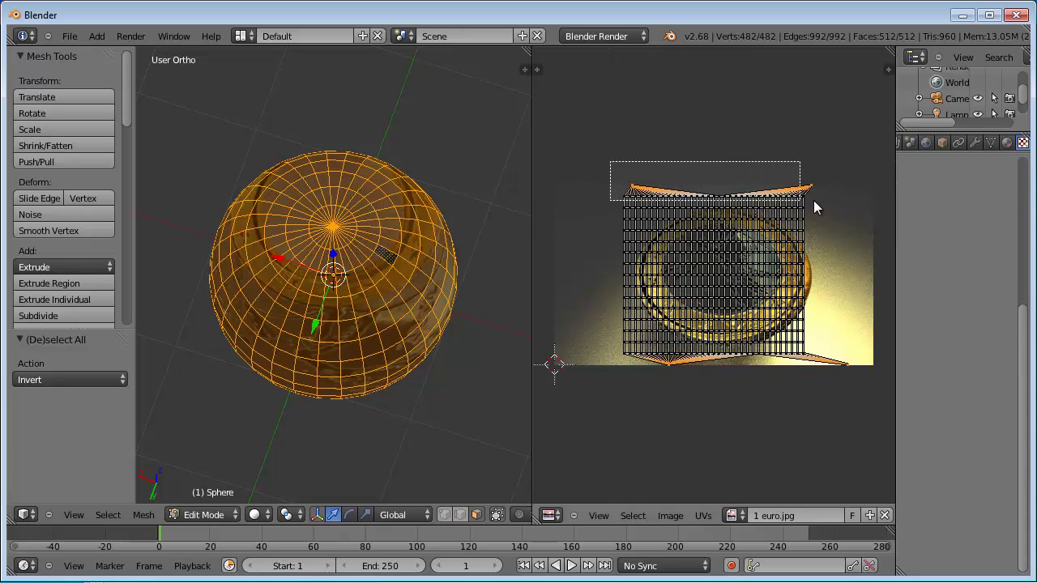
left_click_drag(668, 202, 814, 200)
key("b")
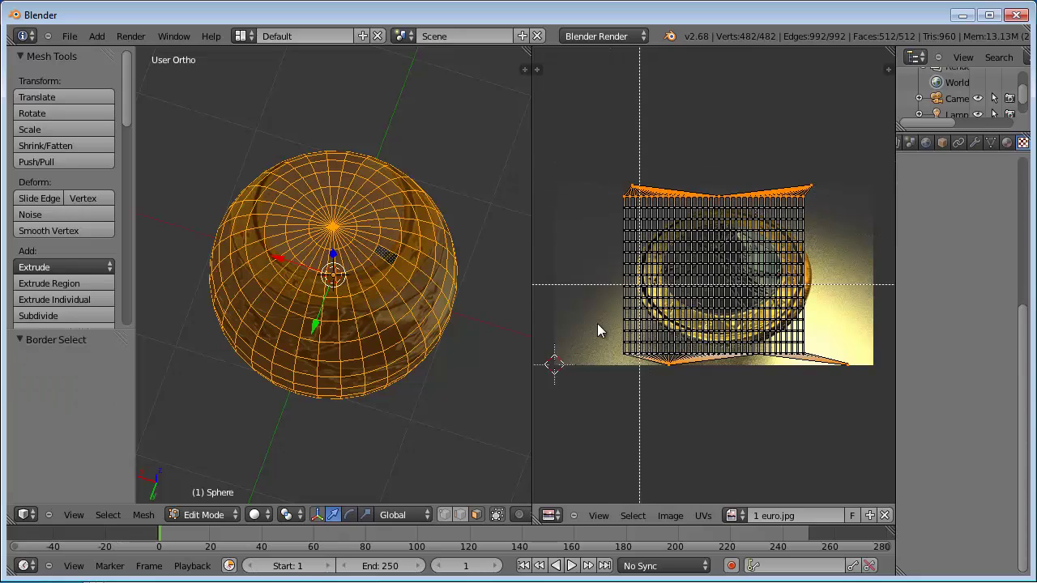
left_click_drag(589, 351, 865, 389)
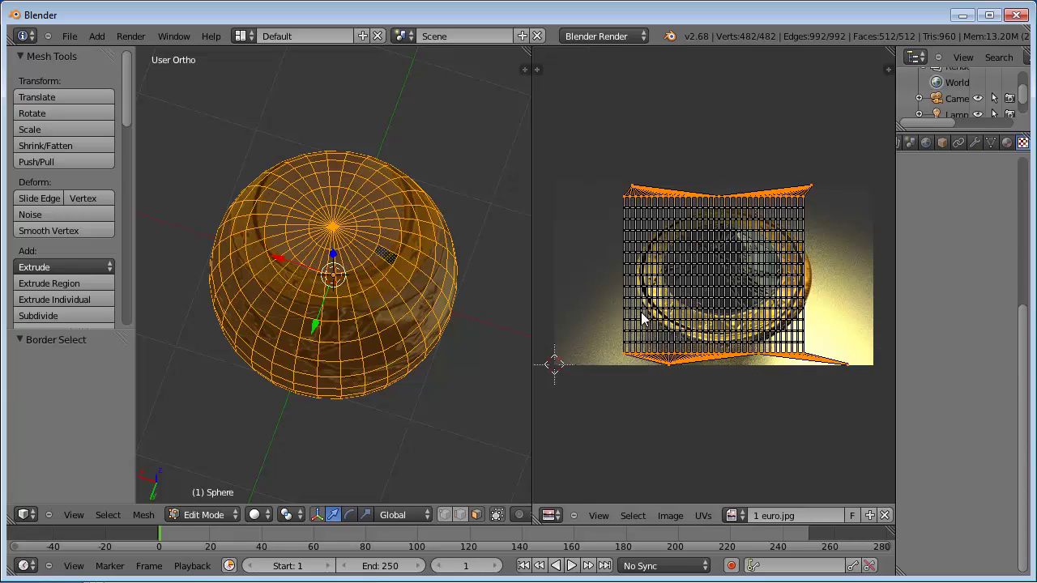
left_click(700, 516)
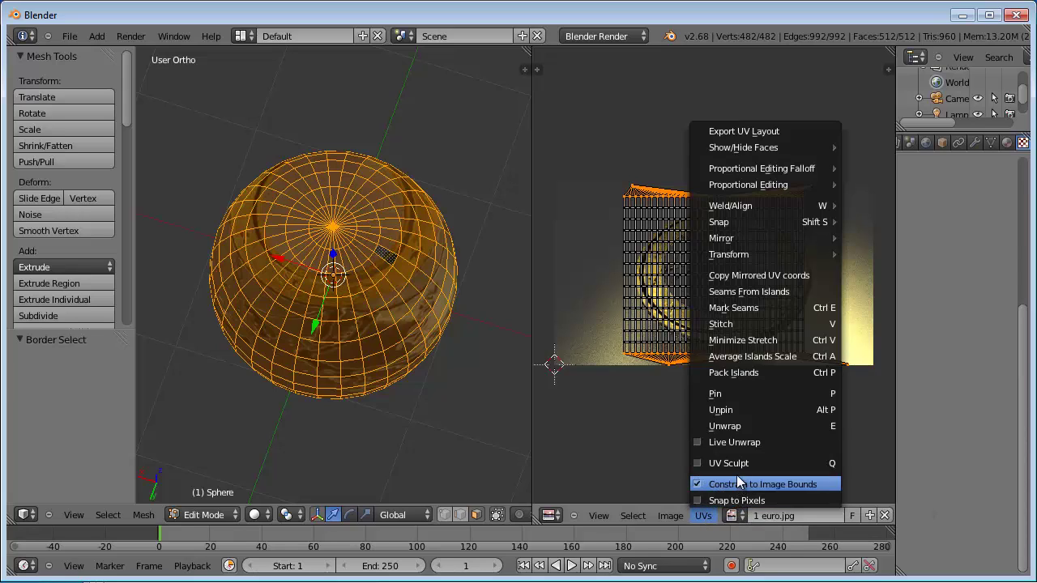
Apply the chosen UVs menu operation to the selected pole rows
left_click(741, 442)
scroll(504, 391, "up", 5)
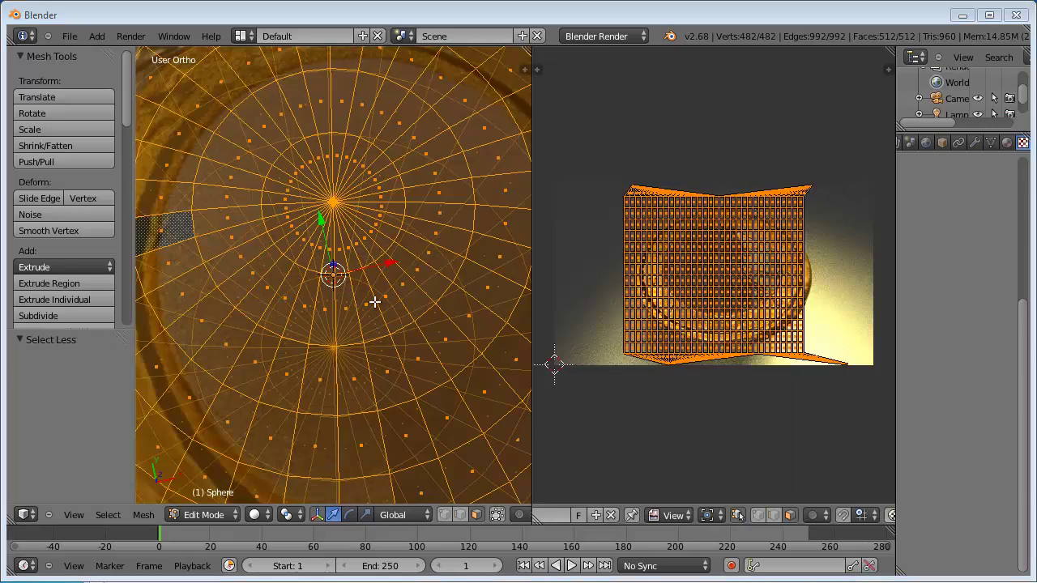
scroll(365, 289, "down", 1)
scroll(365, 284, "down", 2)
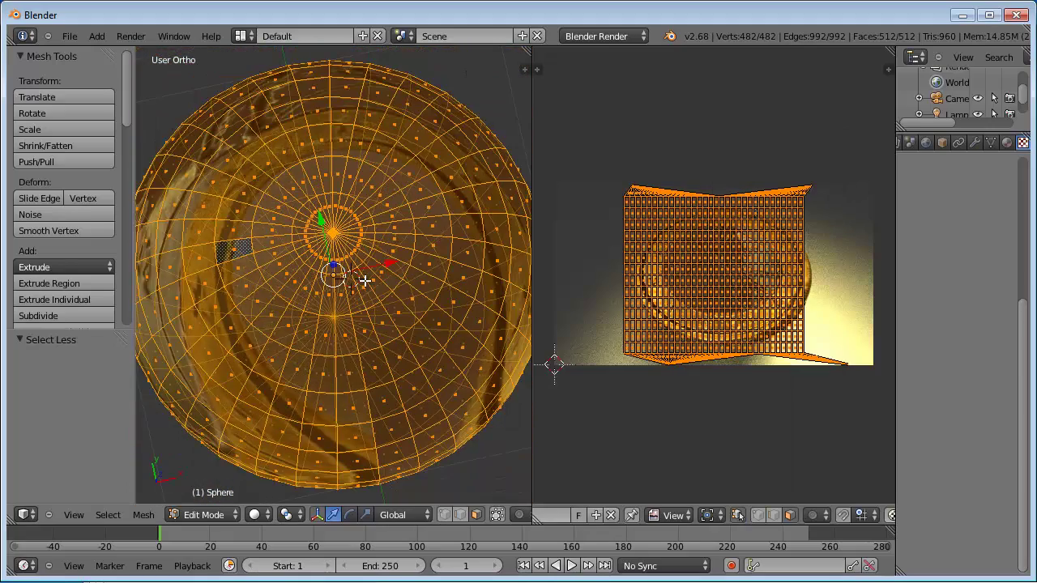
scroll(366, 280, "up", 1)
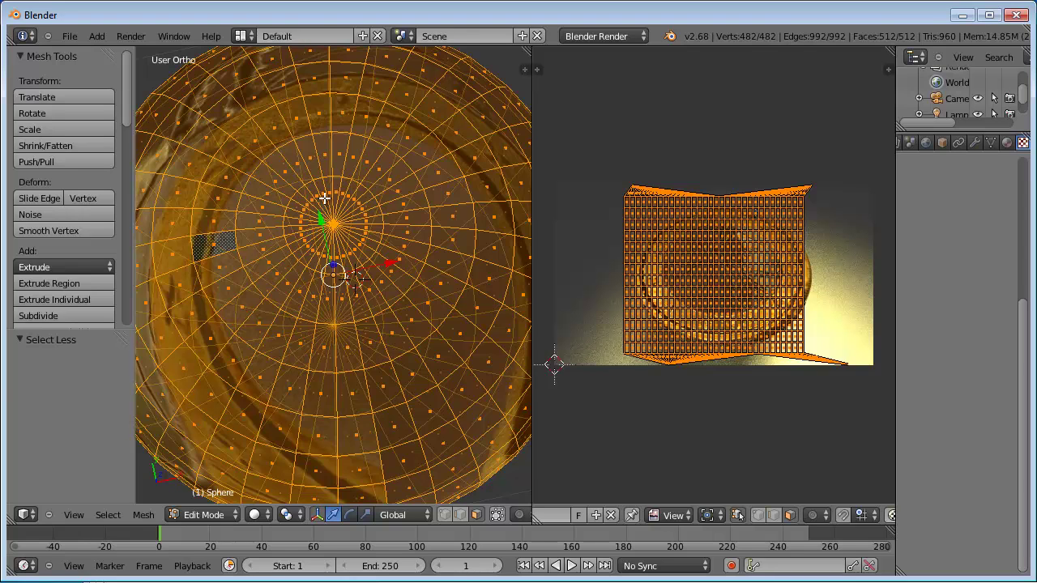
Deselect all, then circle-select the faces around the sphere's pole
key("a")
scroll(324, 217, "up", 2)
scroll(324, 217, "up", 1)
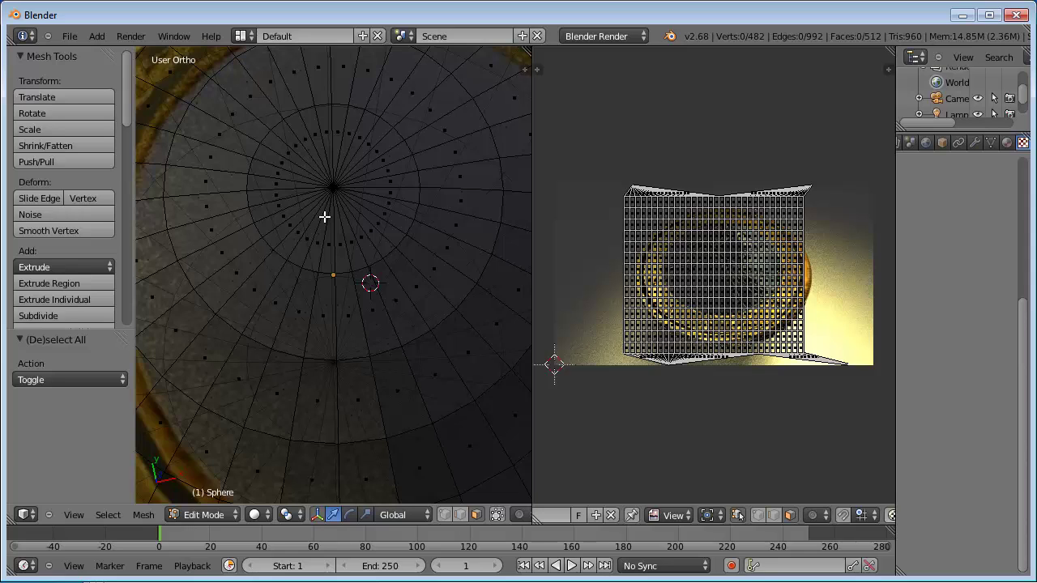
key("c")
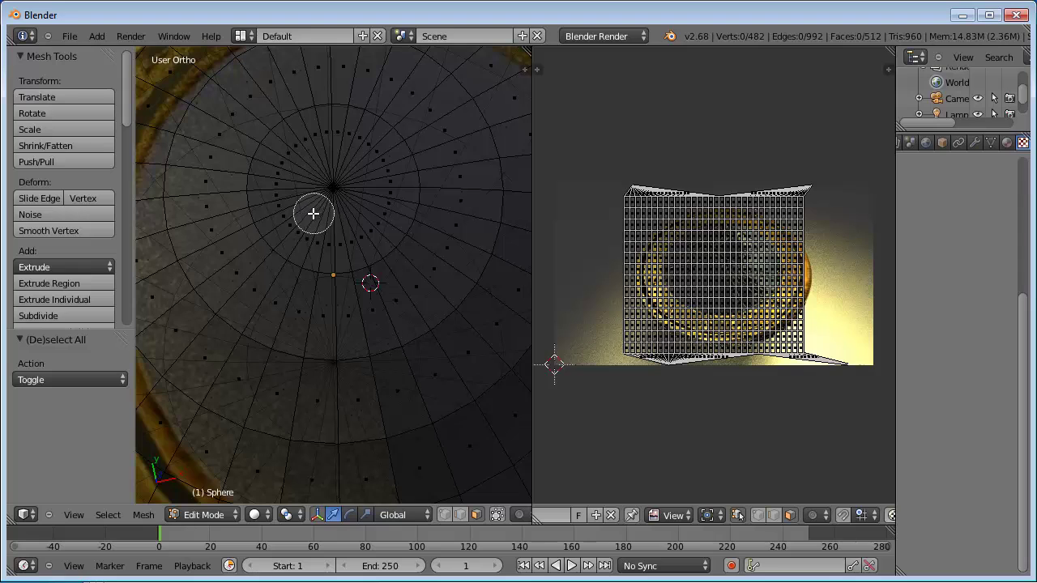
mouse_move(312, 213)
left_mouse_down()
mouse_move(372, 157)
mouse_move(290, 210)
left_mouse_up()
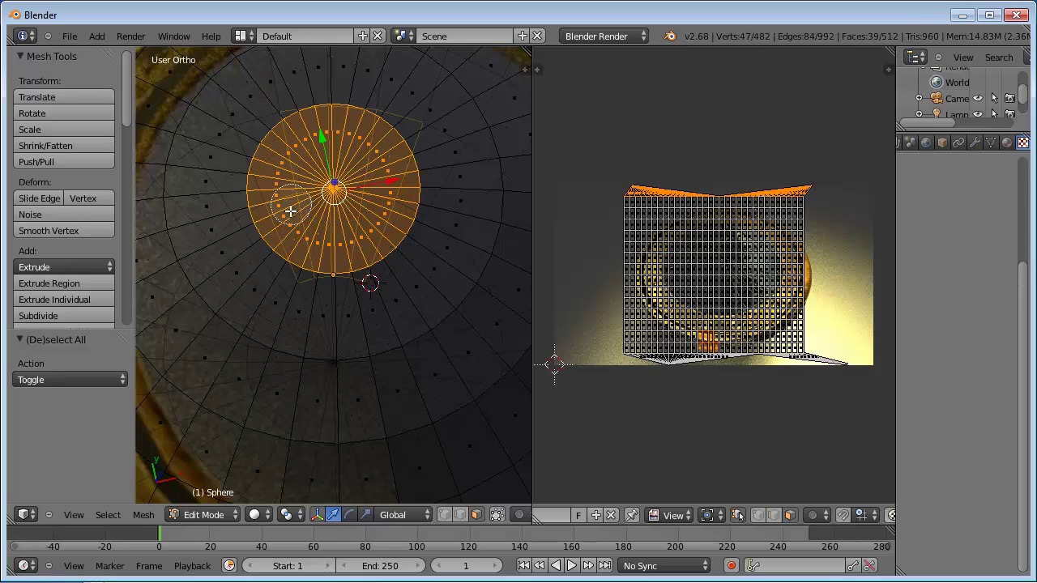
right_click(332, 230)
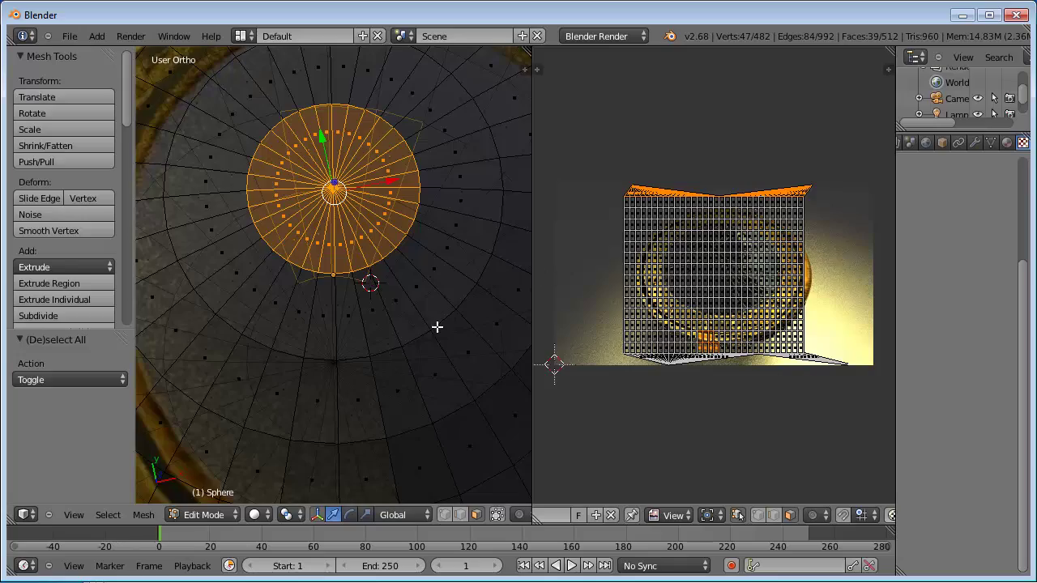
Circle-select a fan of faces, deselect the lower-left wedge, and view the top cap
mouse_move(435, 326)
middle_mouse_down()
mouse_move(448, 75)
mouse_move(470, 25)
middle_mouse_up()
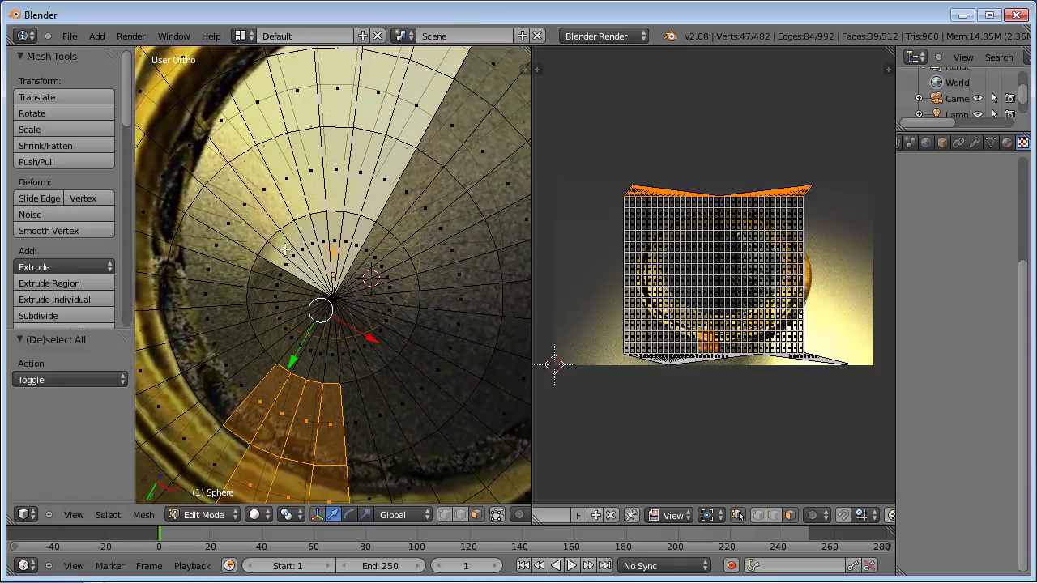
key("c")
mouse_move(289, 263)
left_mouse_down()
mouse_move(320, 295)
mouse_move(371, 279)
mouse_move(332, 320)
mouse_move(301, 294)
mouse_move(287, 308)
mouse_move(290, 281)
left_mouse_up()
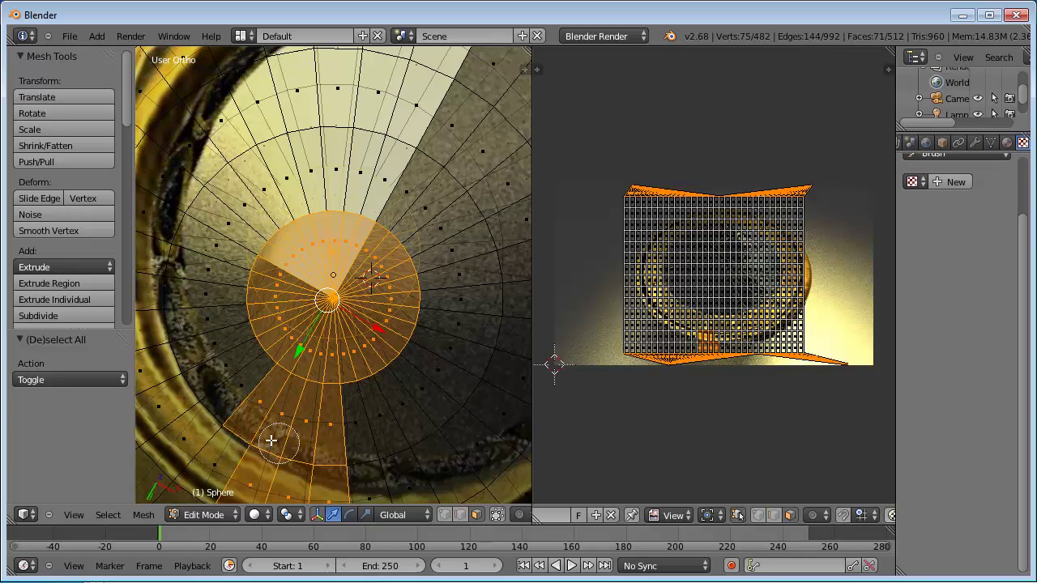
mouse_move(231, 416)
middle_mouse_down()
mouse_move(261, 410)
mouse_move(337, 448)
mouse_move(331, 489)
mouse_move(262, 484)
mouse_move(232, 465)
middle_mouse_up()
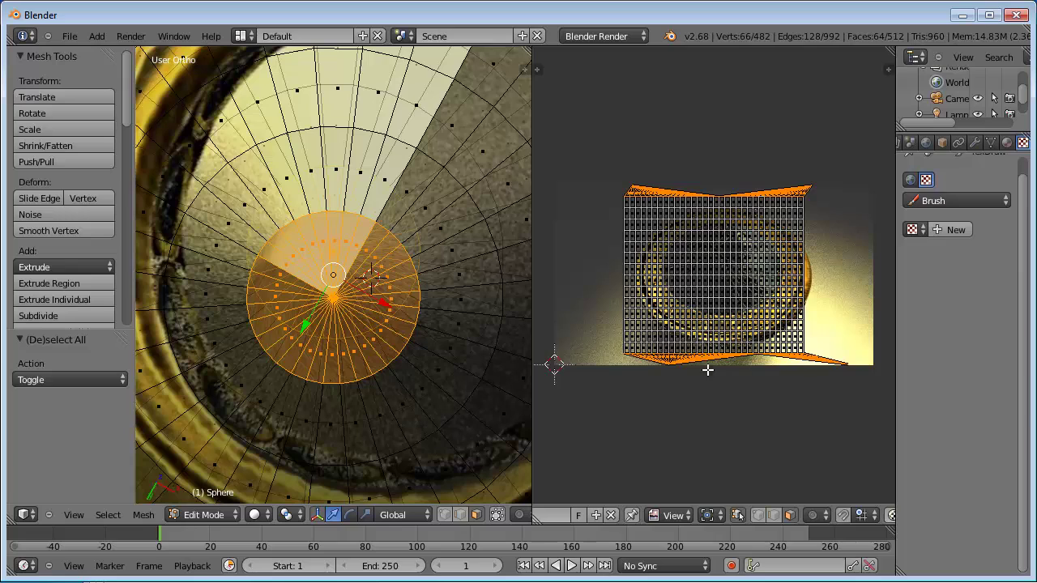
right_click(299, 358)
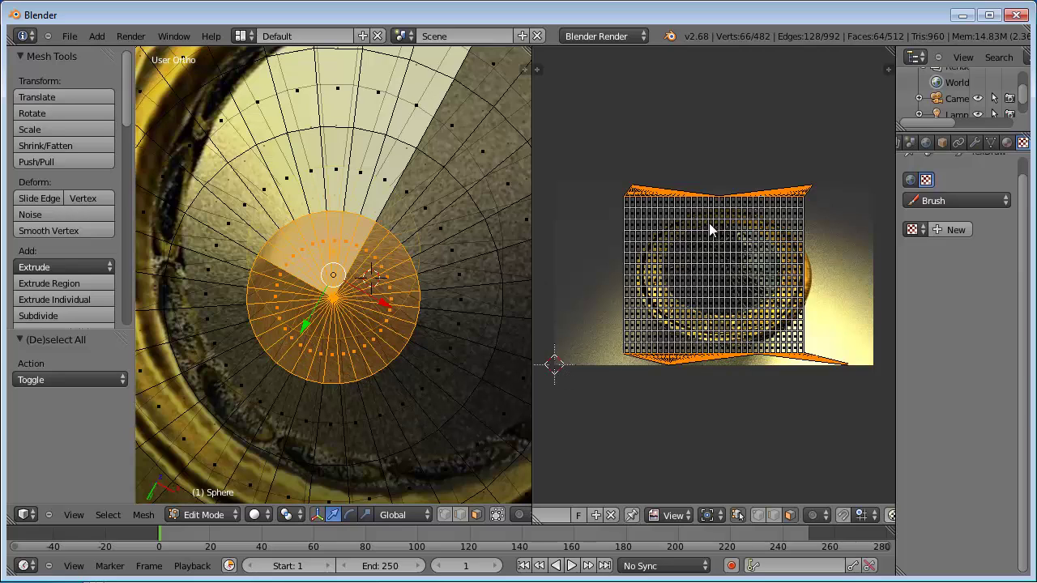
mouse_move(378, 303)
middle_mouse_down()
mouse_move(370, 375)
mouse_move(368, 324)
middle_mouse_up()
scroll(290, 443, "up", 4)
scroll(290, 443, "down", 3)
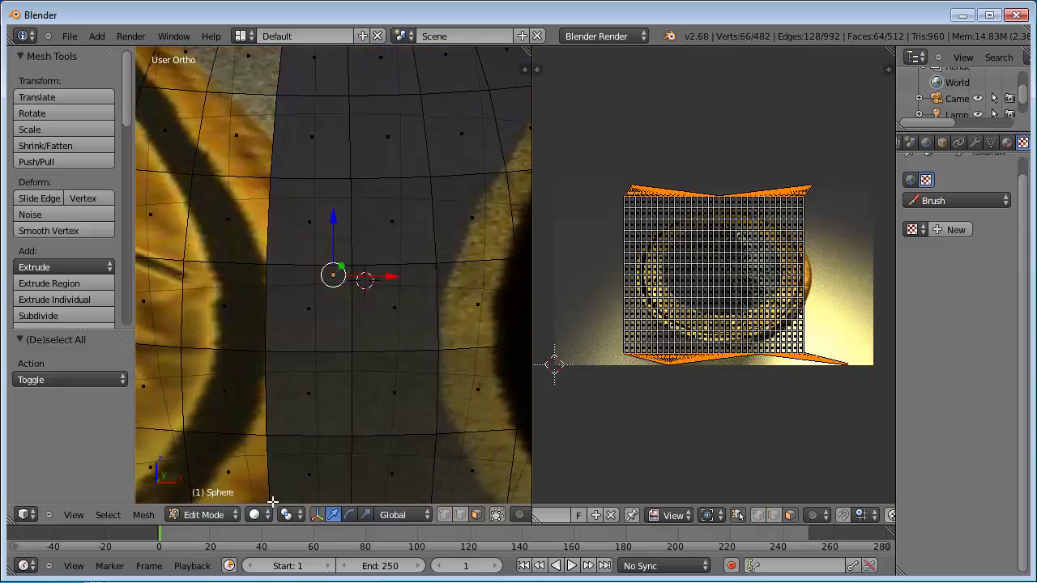
scroll(290, 443, "down", 3)
middle_click_drag(271, 458, 257, 519)
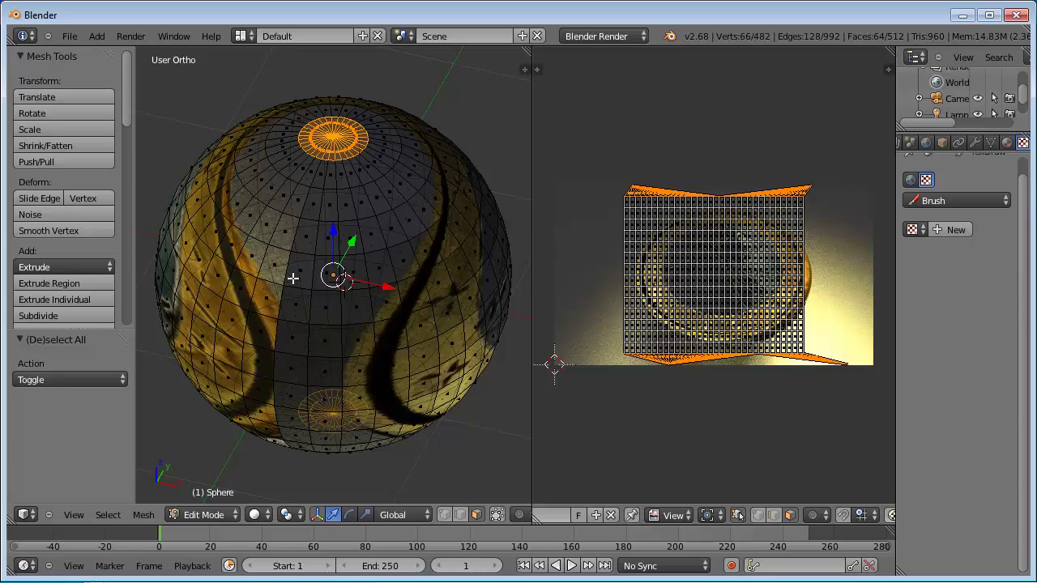
Cube-project the selected top-cap faces of the sphere
key("u")
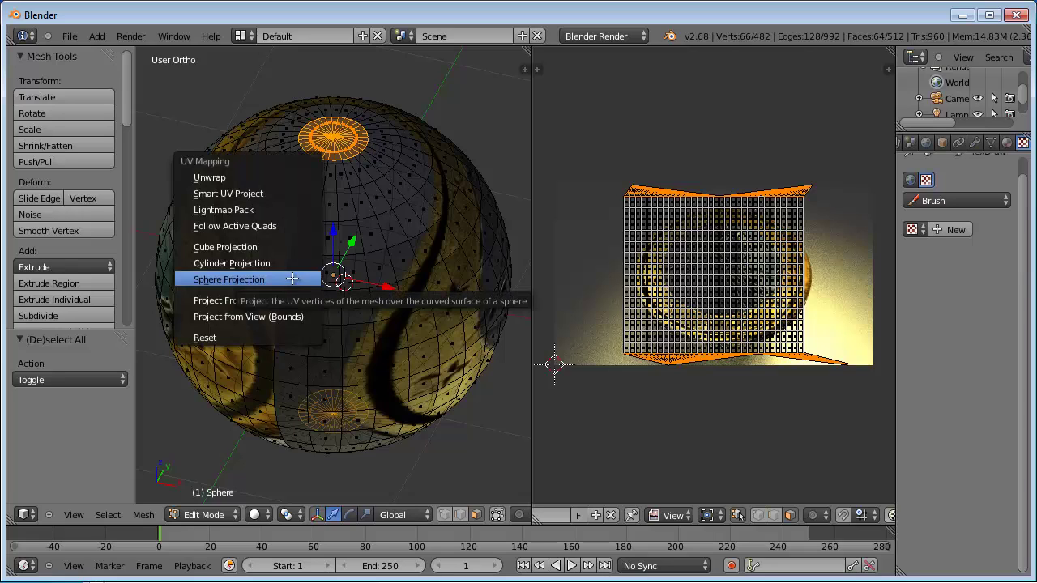
left_click(247, 247)
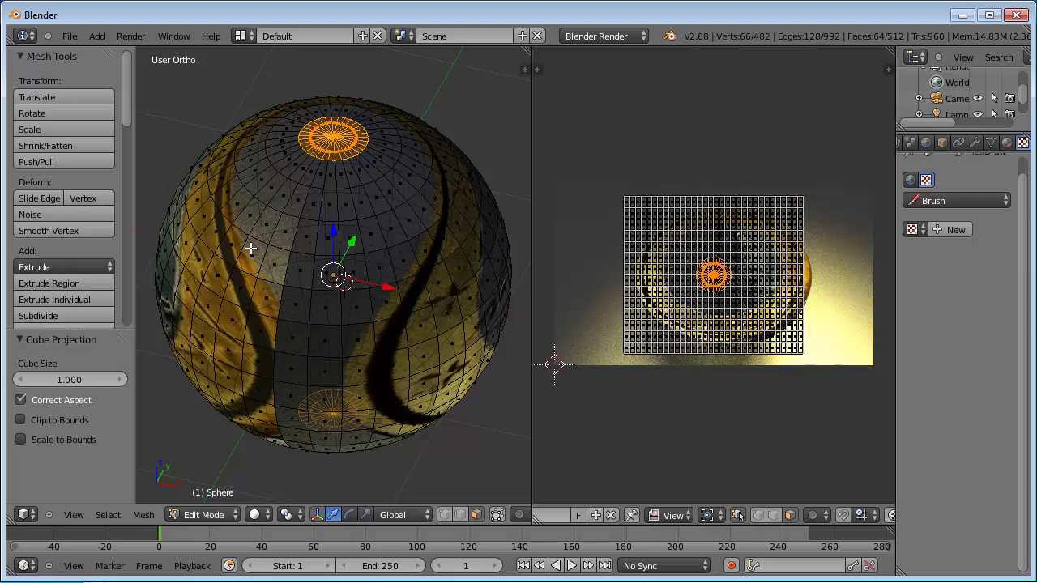
scroll(675, 327, "up", 3)
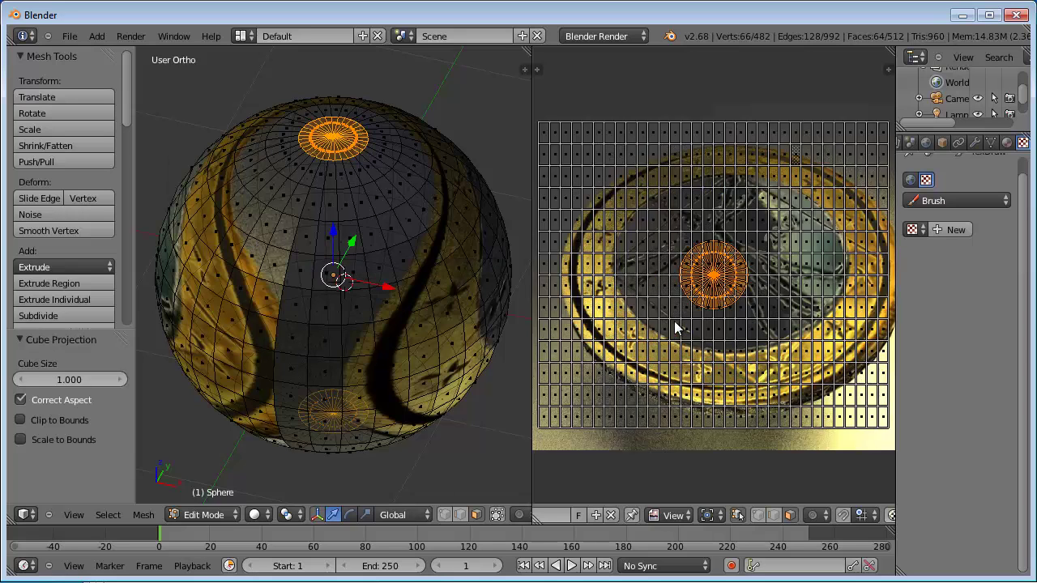
scroll(675, 327, "up", 1)
scroll(675, 327, "down", 1)
Scale the cap's UV island about 5.33× so it covers the coin image
key("s")
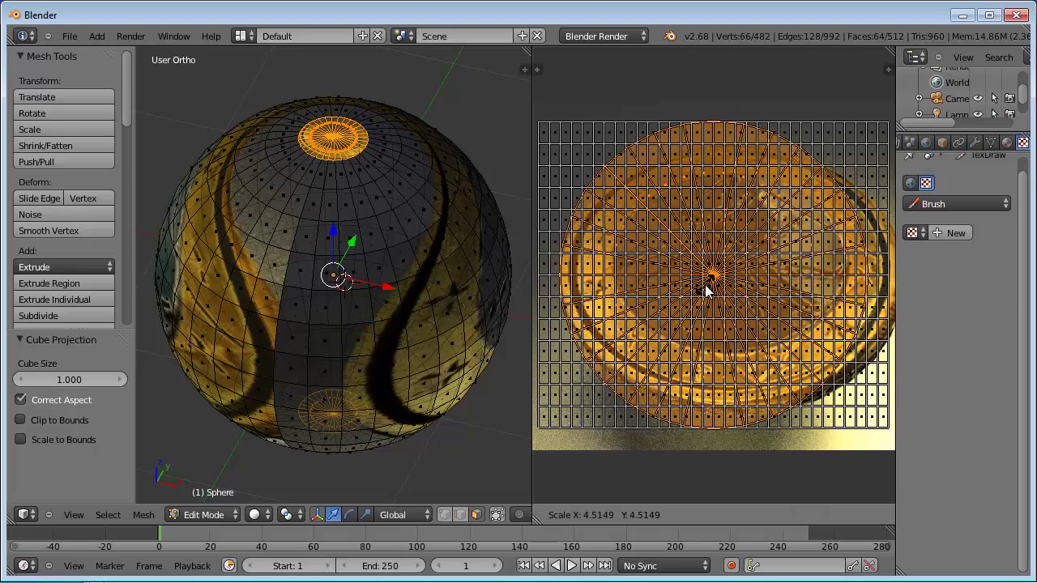
left_click(705, 293)
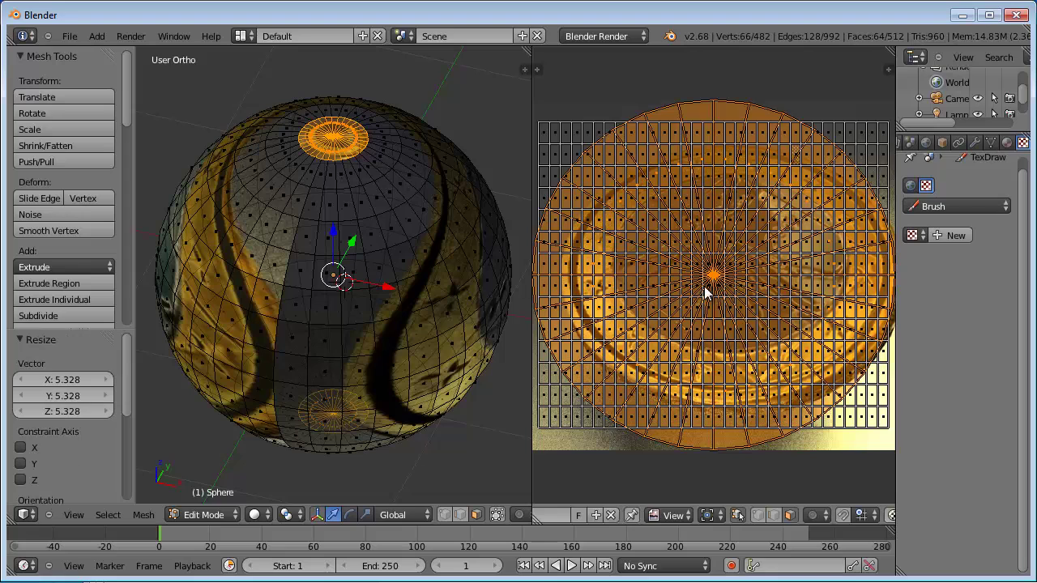
middle_click_drag(705, 287, 705, 238)
key("Tab")
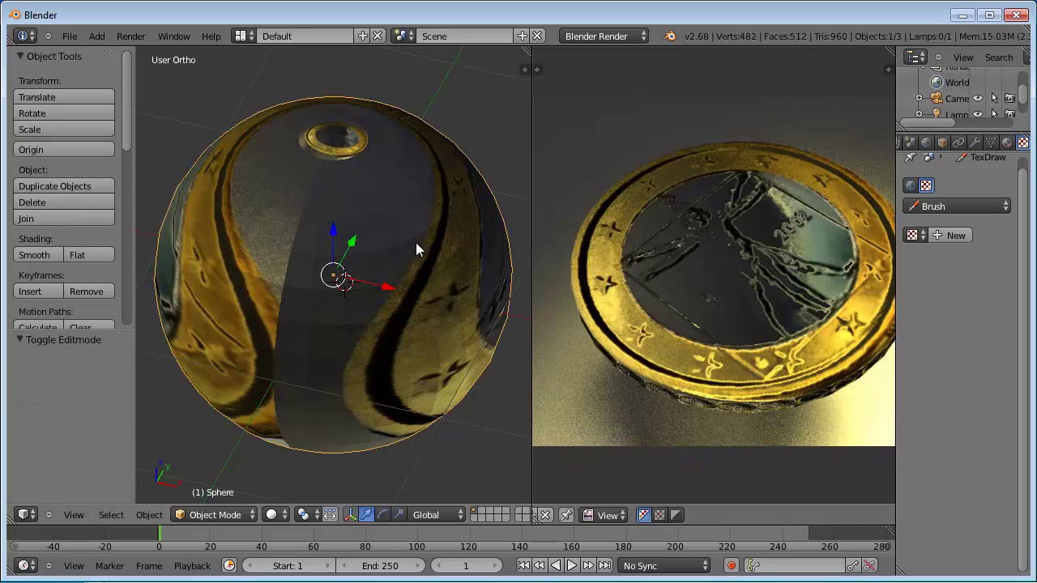
middle_click_drag(364, 224, 359, 282)
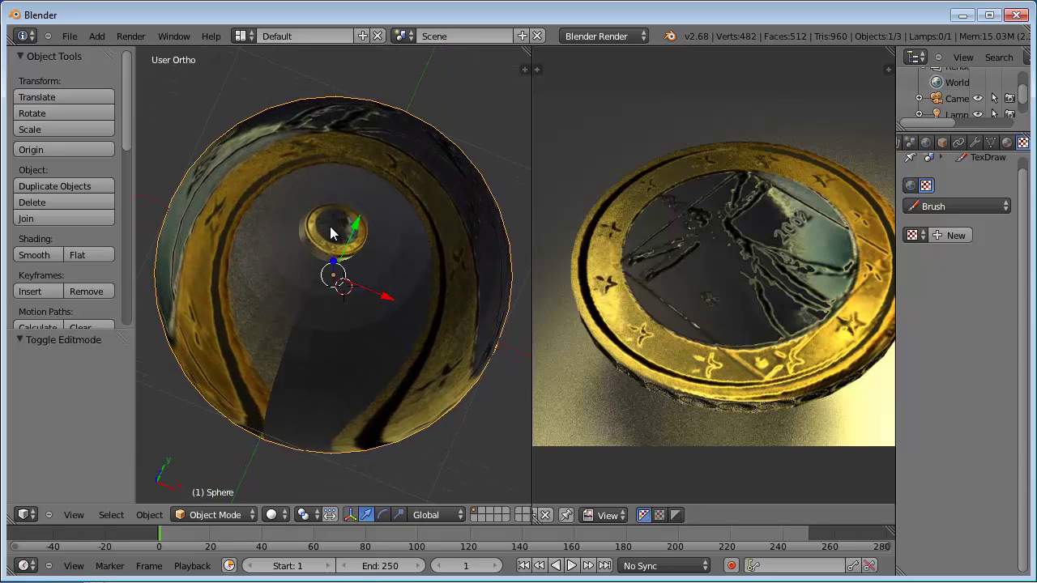
mouse_move(321, 324)
middle_mouse_down()
mouse_move(365, 193)
mouse_move(358, 77)
mouse_move(357, 247)
middle_mouse_up()
mouse_move(305, 404)
middle_mouse_down()
mouse_move(338, 319)
mouse_move(345, 236)
mouse_move(347, 338)
mouse_move(321, 525)
mouse_move(320, 367)
mouse_move(367, 338)
mouse_move(360, 317)
middle_mouse_up()
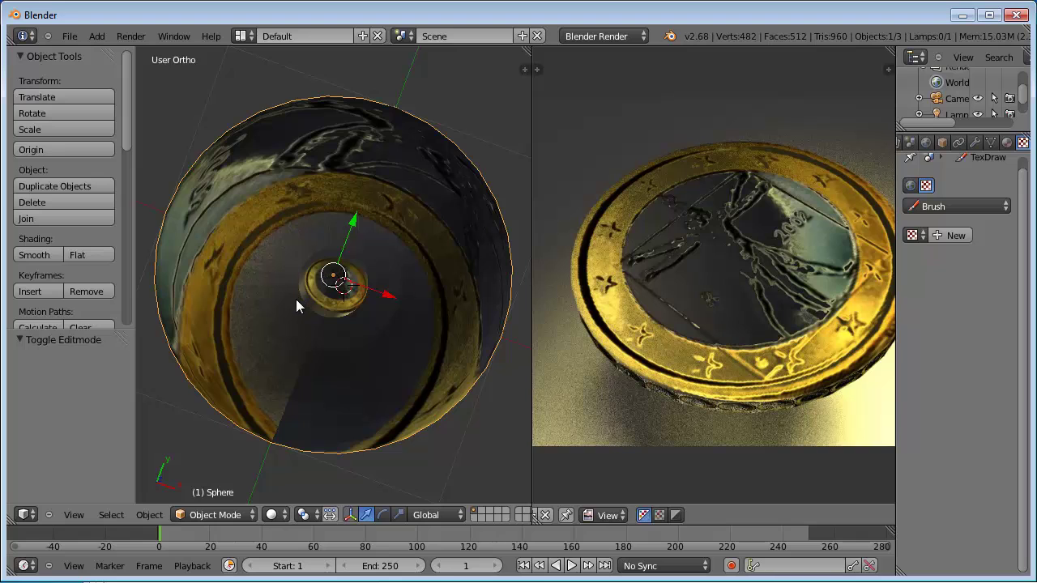
key("s")
key("Escape")
scroll(316, 272, "down", 1)
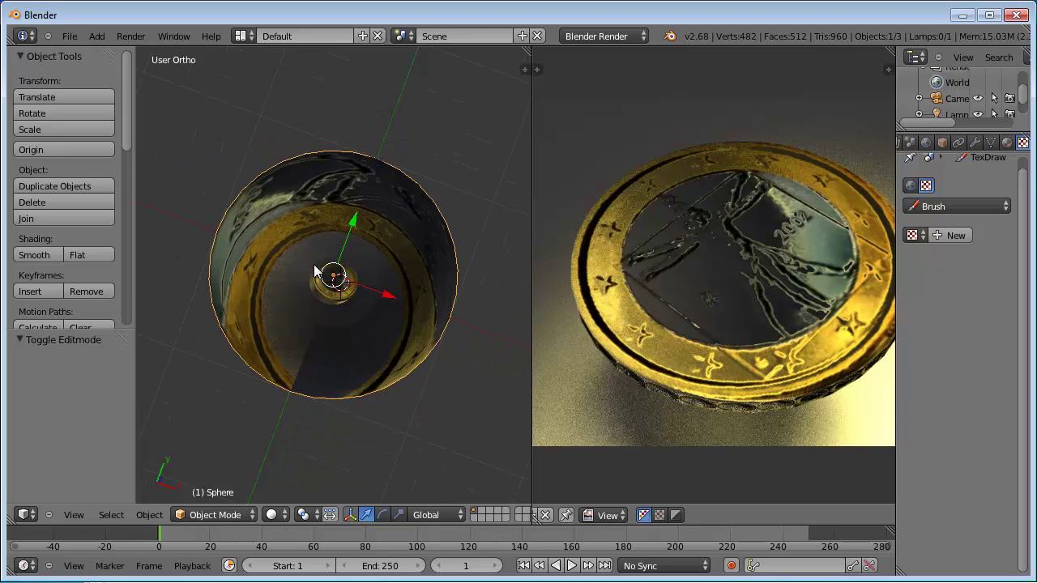
middle_click_drag(328, 217, 312, 306)
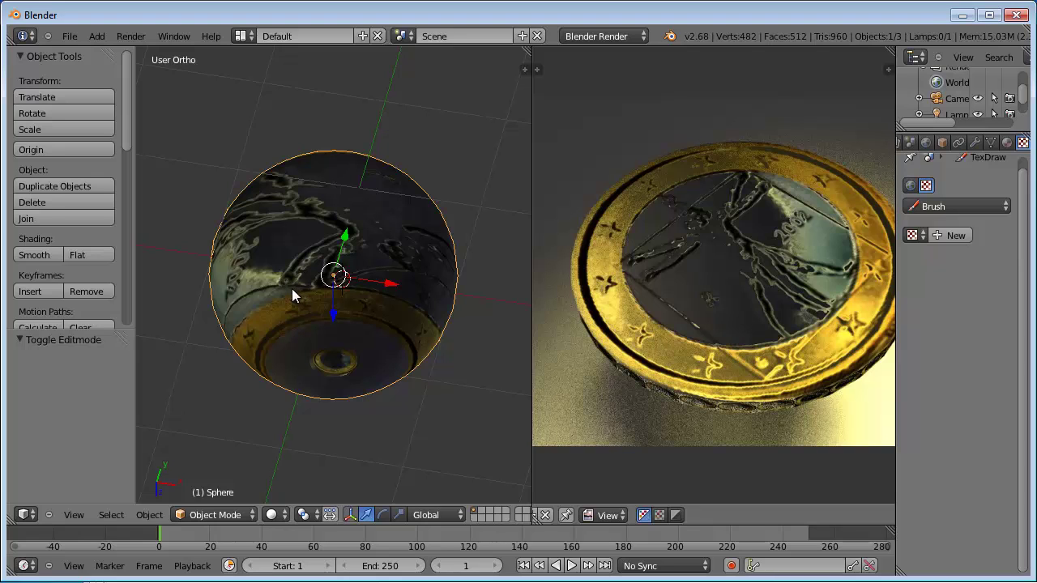
key("Tab")
key("Tab")
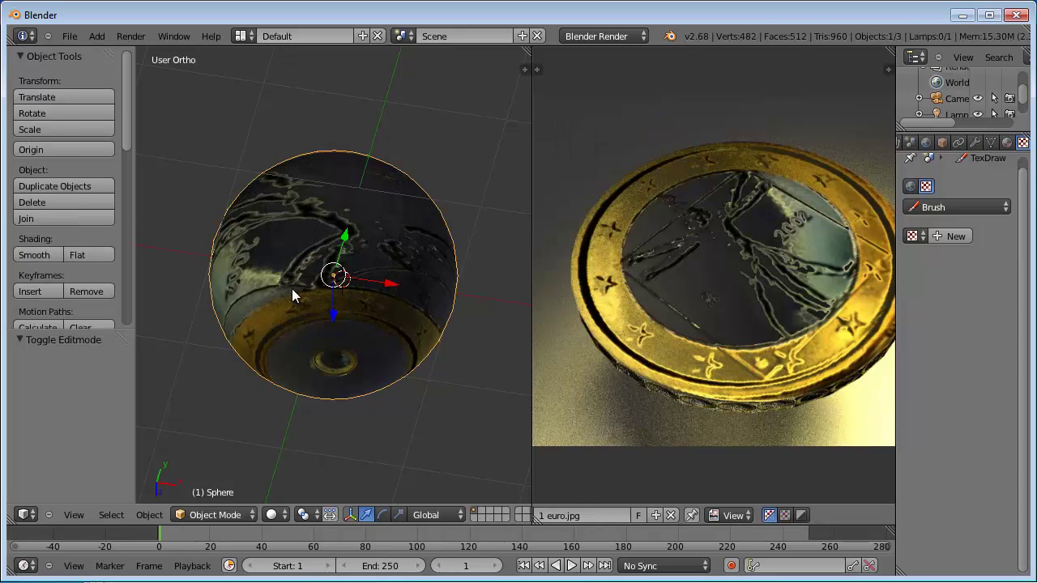
Delete the sphere and add a new cylinder mesh in its place
key("x")
left_click(293, 290)
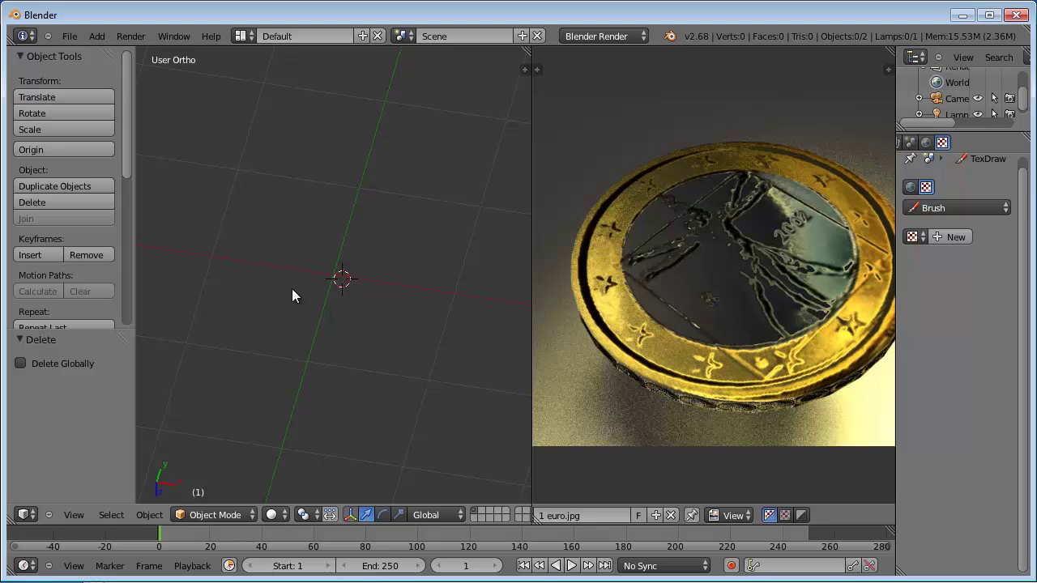
key("shift+a")
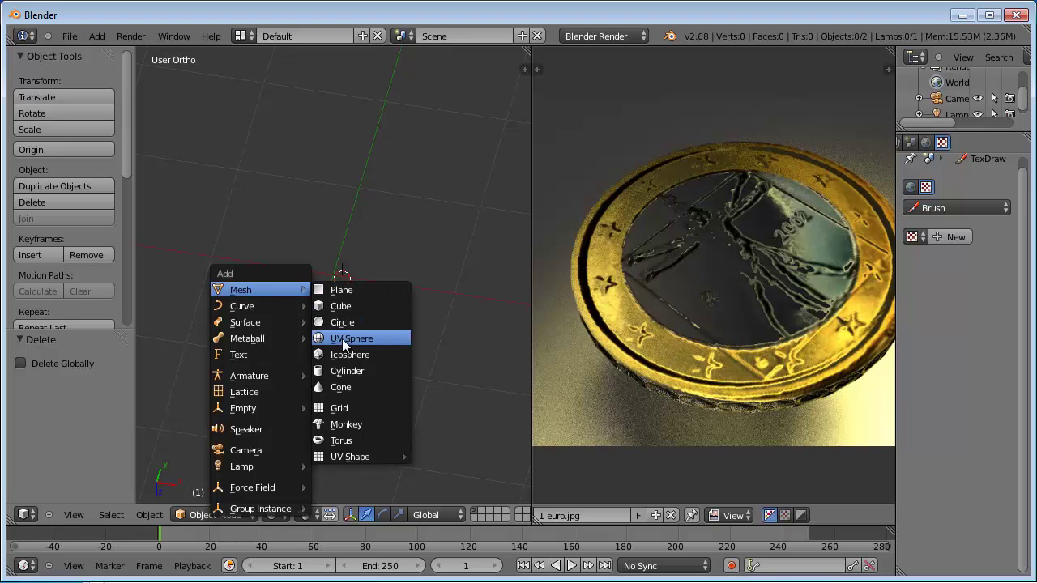
left_click(346, 371)
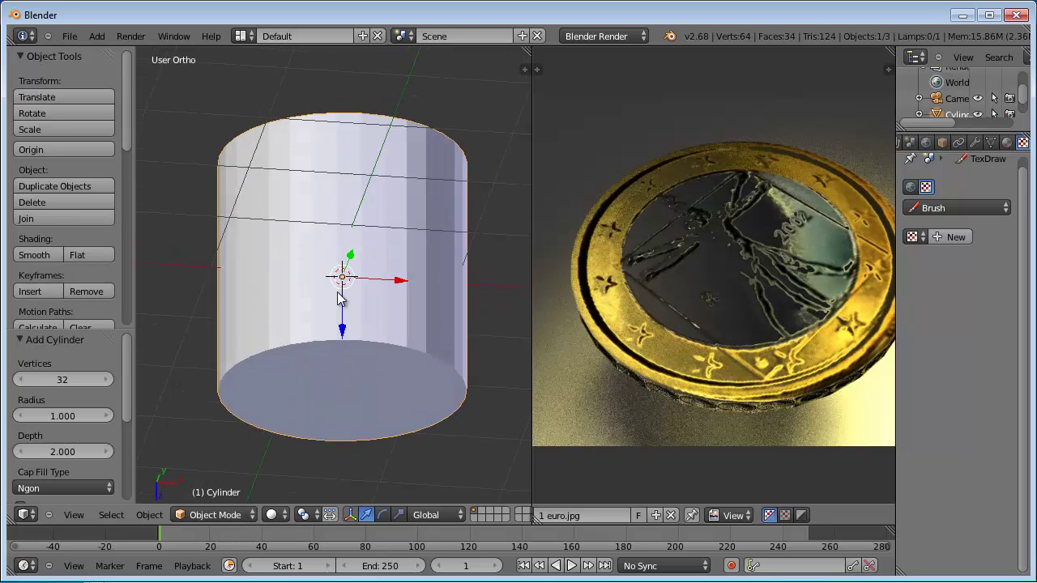
middle_click_drag(339, 296, 335, 316)
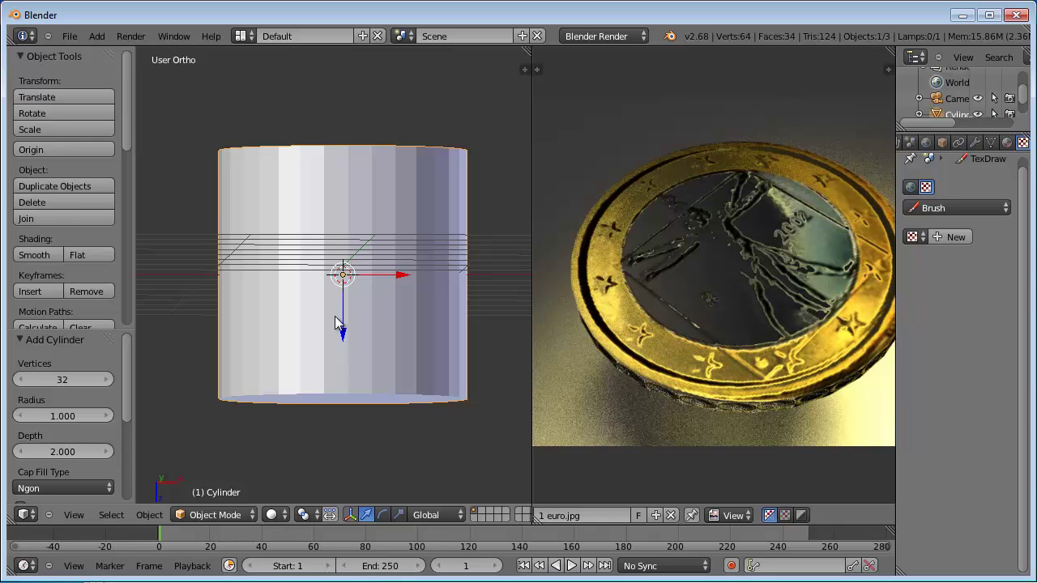
In edit mode, cylinder-project the cylinder's UVs with Direction set to Align to Object
key("Tab")
key("u")
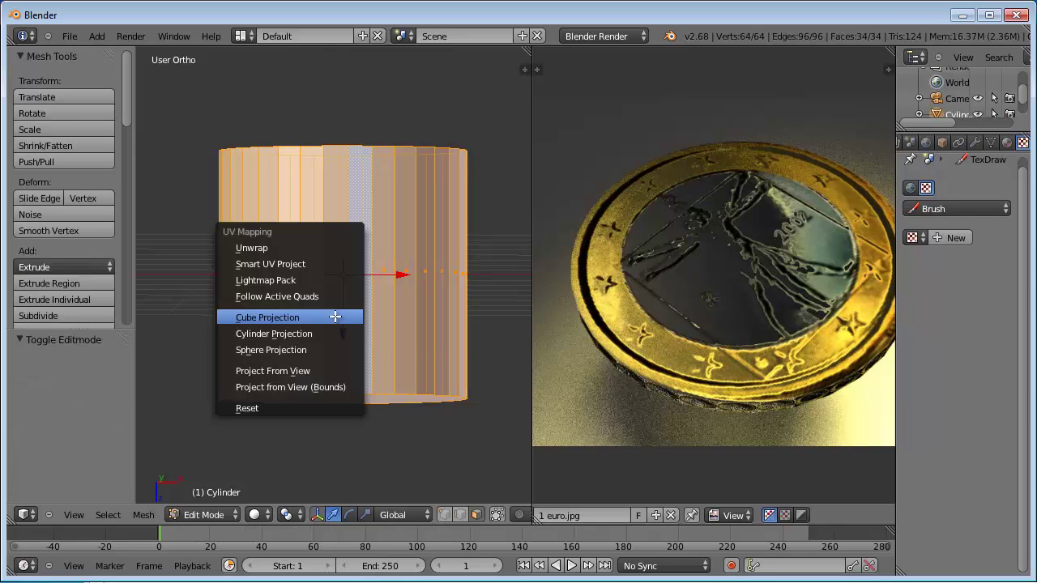
left_click(274, 334)
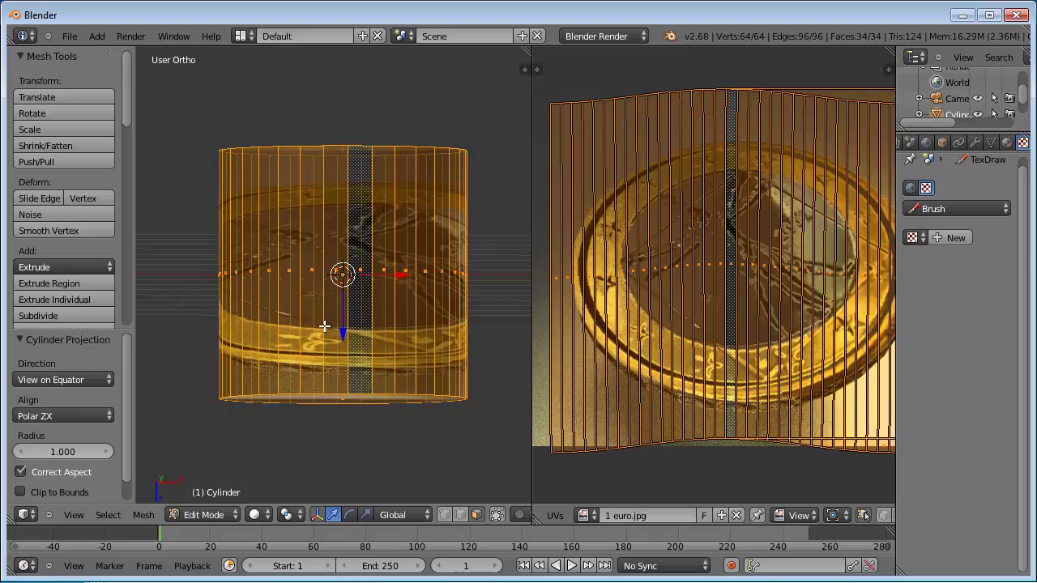
left_click(68, 380)
left_click(70, 330)
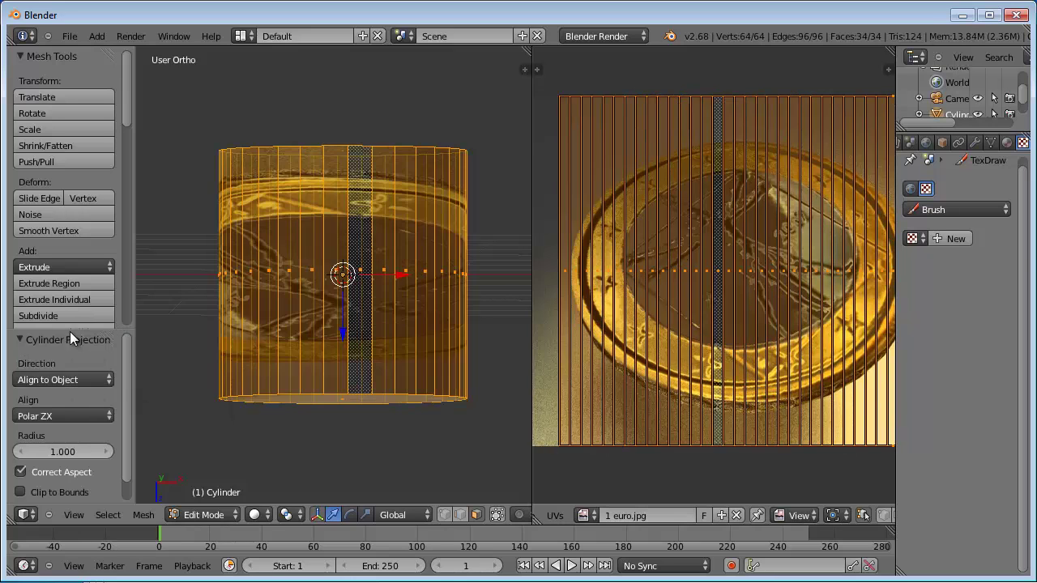
scroll(622, 378, "down", 2)
scroll(622, 379, "down", 2)
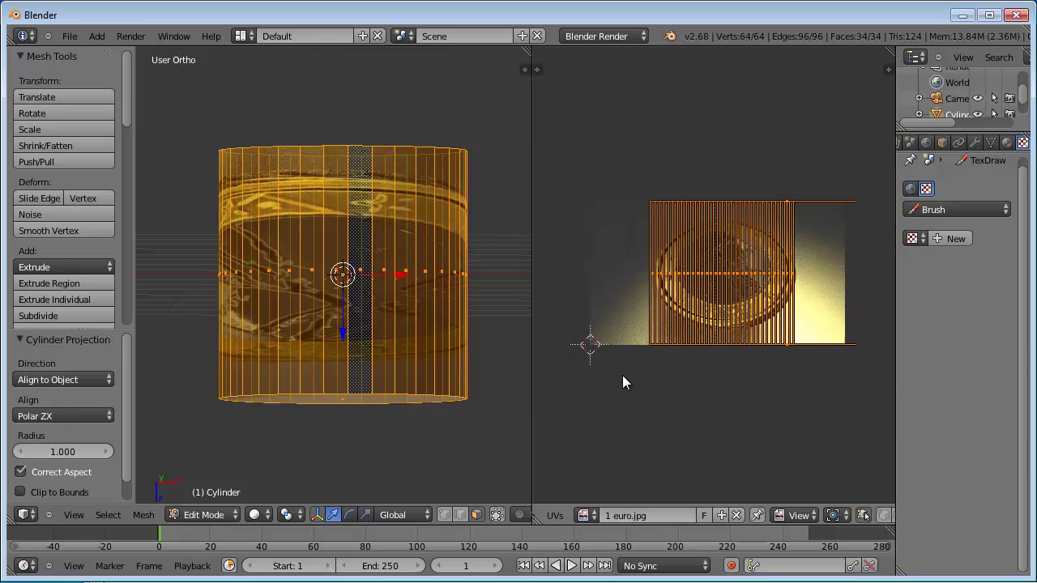
scroll(688, 292, "up", 1)
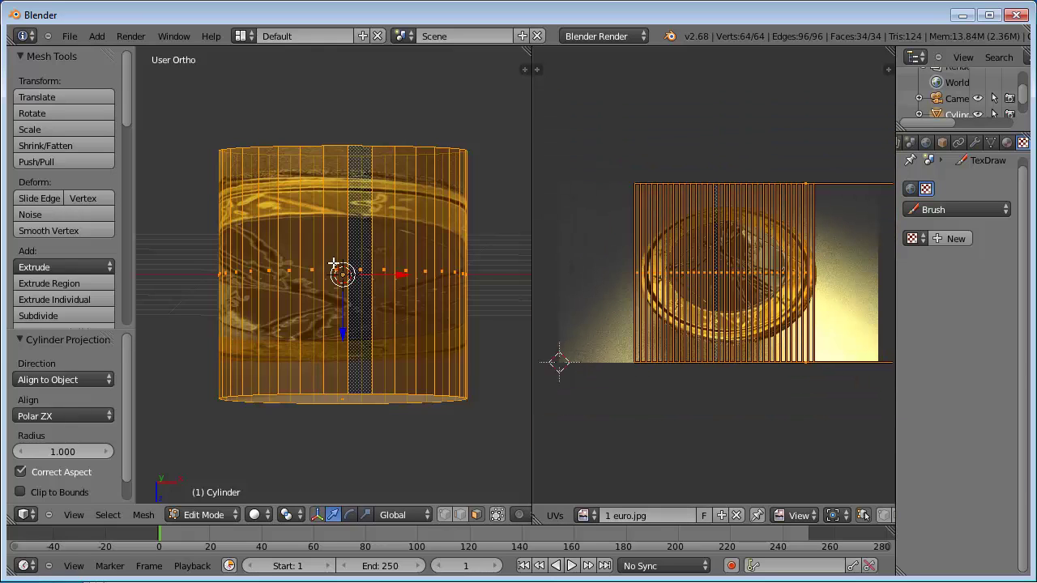
View the cylinder from above and return to object mode to see the coin wrapped around it
mouse_move(334, 264)
middle_mouse_down()
mouse_move(301, 310)
mouse_move(326, 342)
mouse_move(381, 266)
mouse_move(340, 278)
mouse_move(331, 316)
mouse_move(393, 176)
mouse_move(349, 259)
mouse_move(348, 291)
middle_mouse_up()
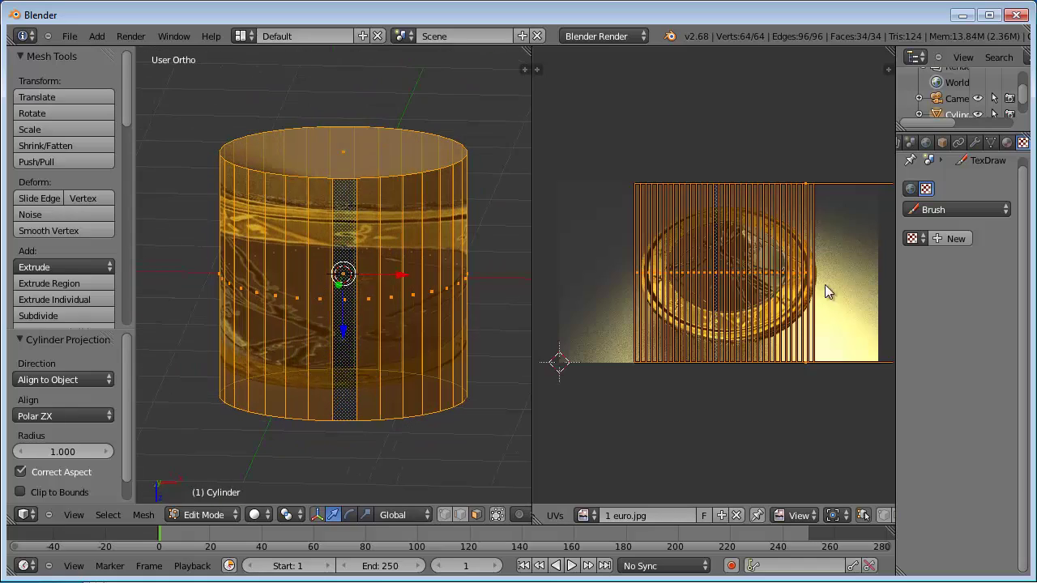
mouse_move(364, 246)
middle_mouse_down()
mouse_move(332, 300)
mouse_move(333, 236)
mouse_move(354, 335)
middle_mouse_up()
key("Tab")
key("Tab")
scroll(353, 335, "down", 2)
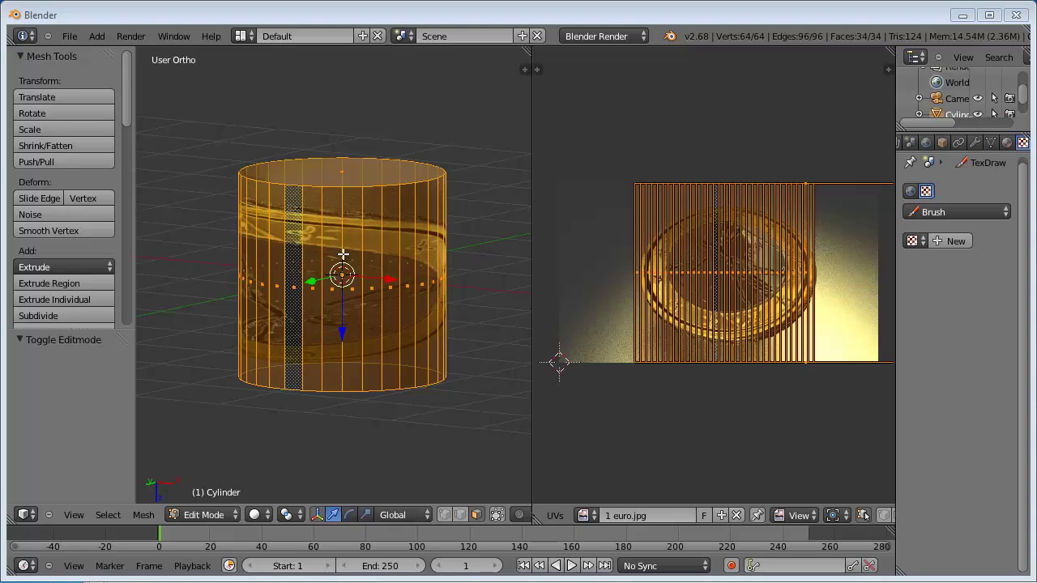
left_click(70, 37)
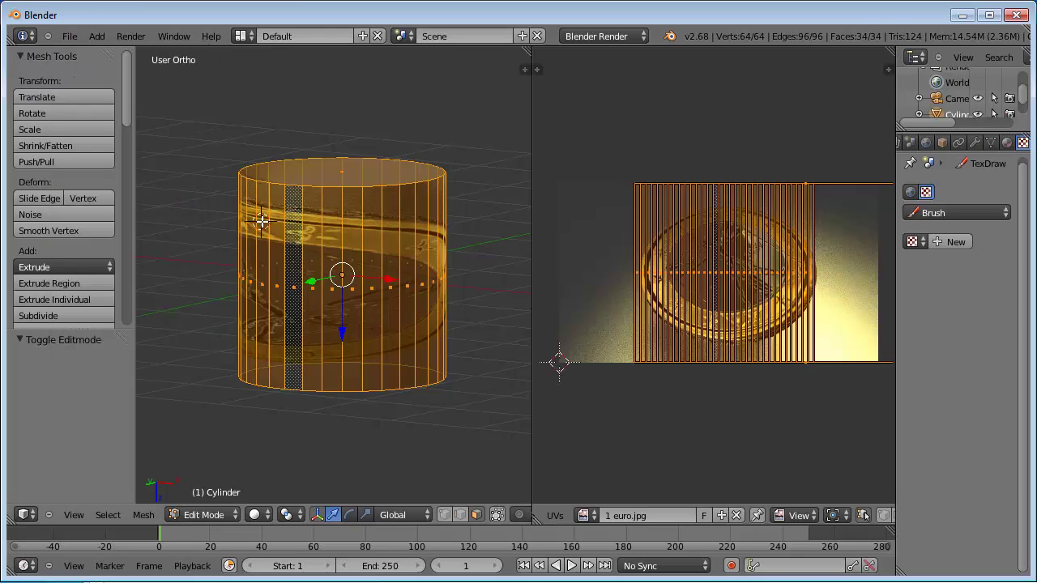
key("Tab")
Delete the cylinder and add a new cube mesh in its place
key("x")
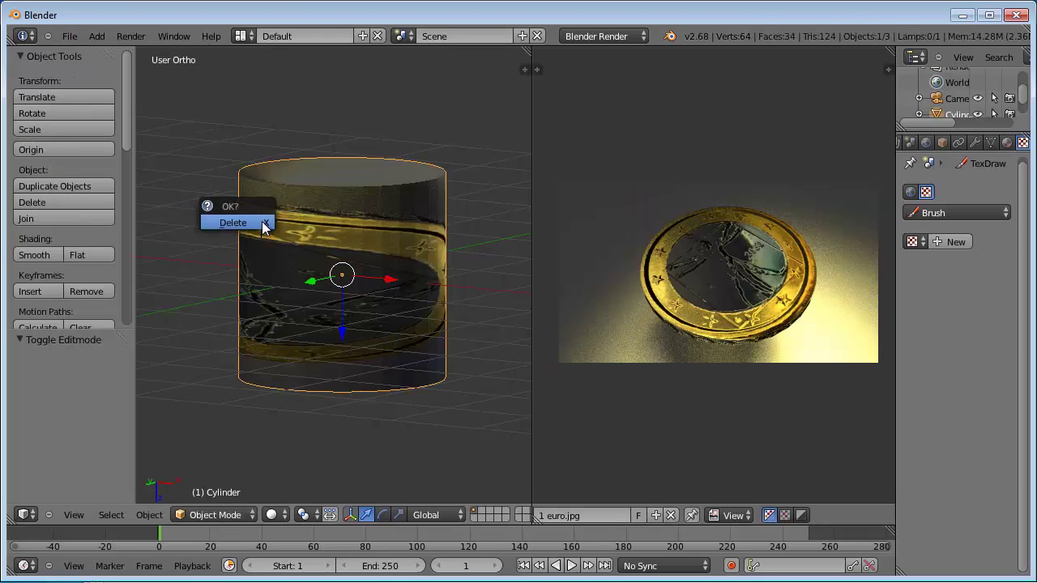
left_click(234, 222)
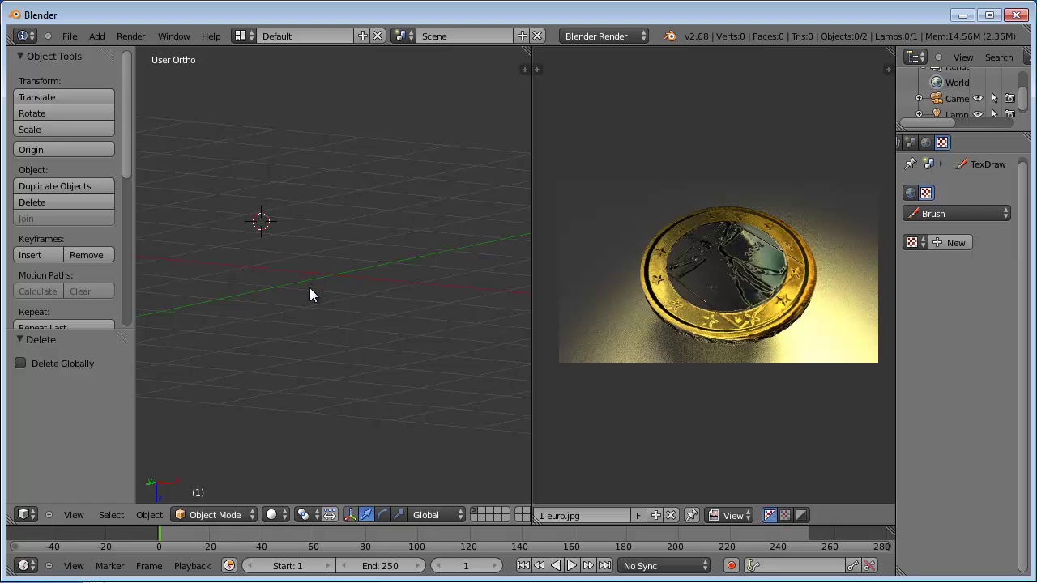
key("shift+a")
mouse_move(279, 290)
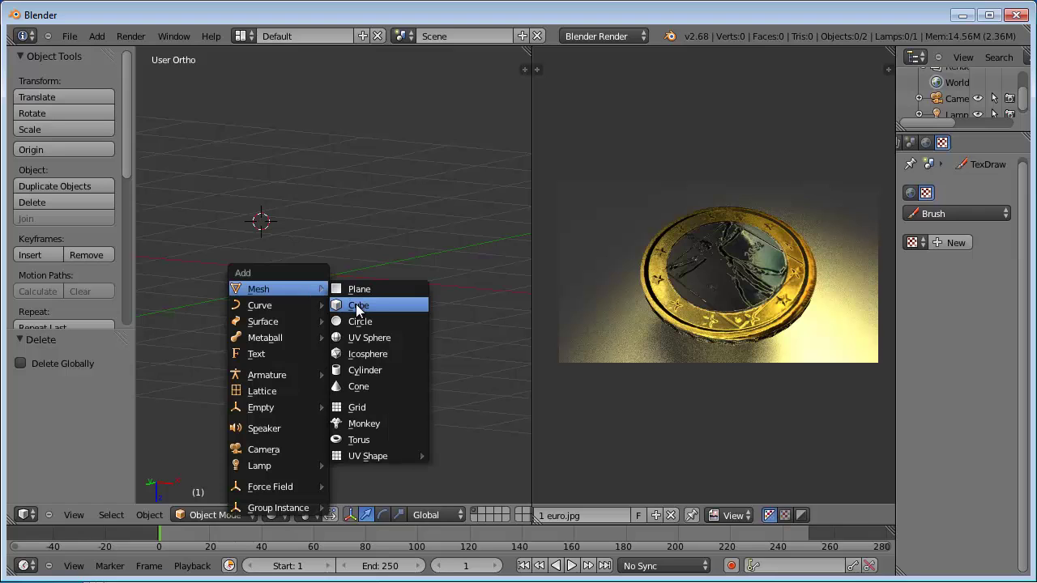
left_click(356, 307)
middle_click_drag(293, 227, 350, 279, "shift")
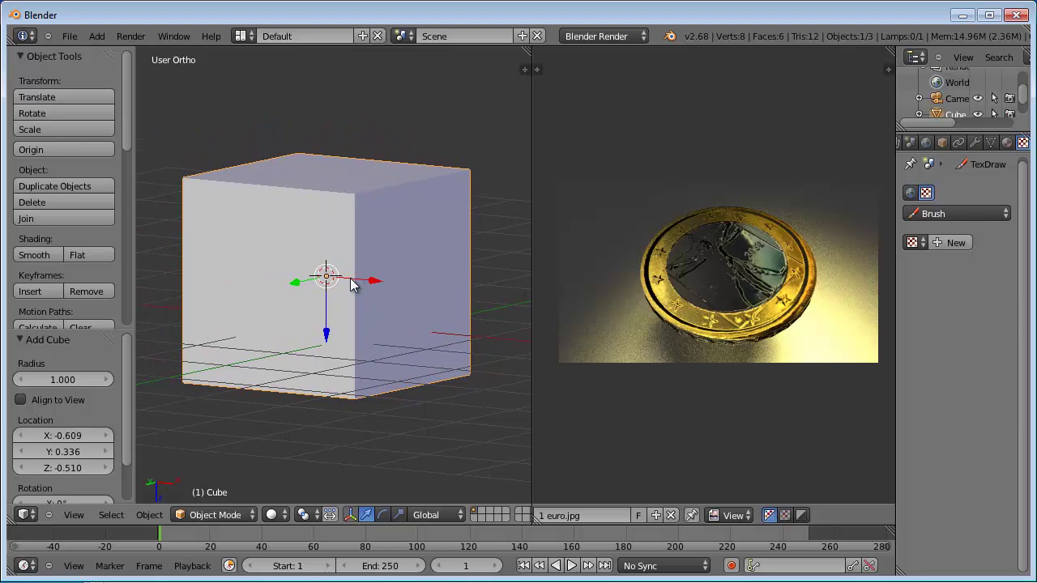
Unwrap the cube with Follow Active Quads using Even edge length mode
key("Tab")
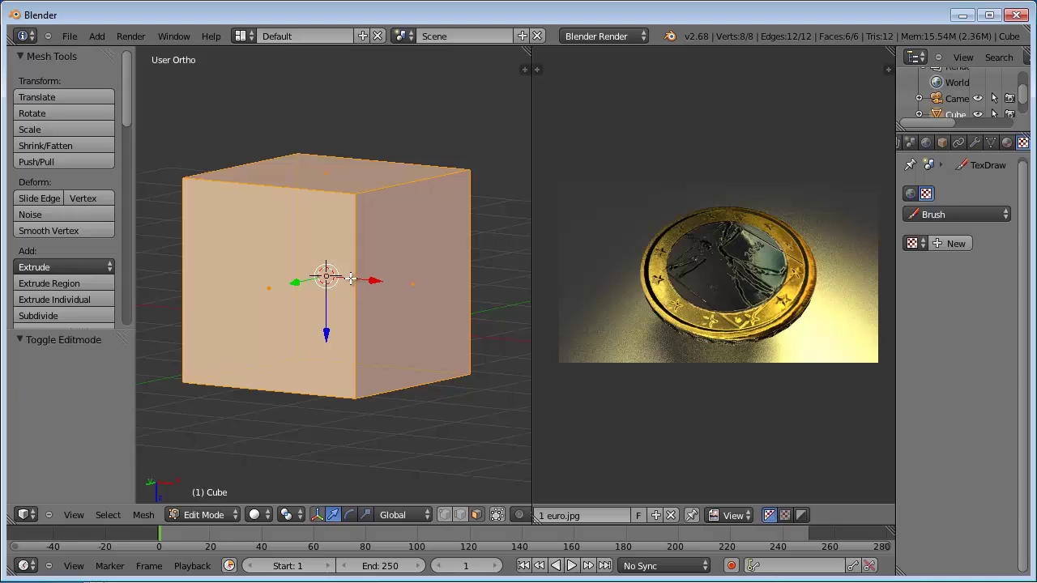
key("u")
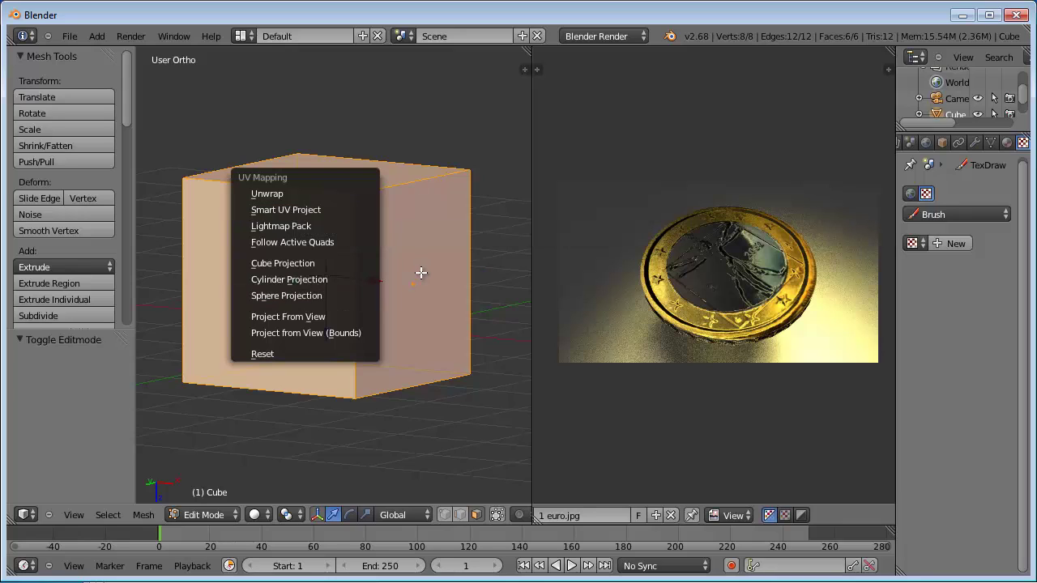
key("Escape")
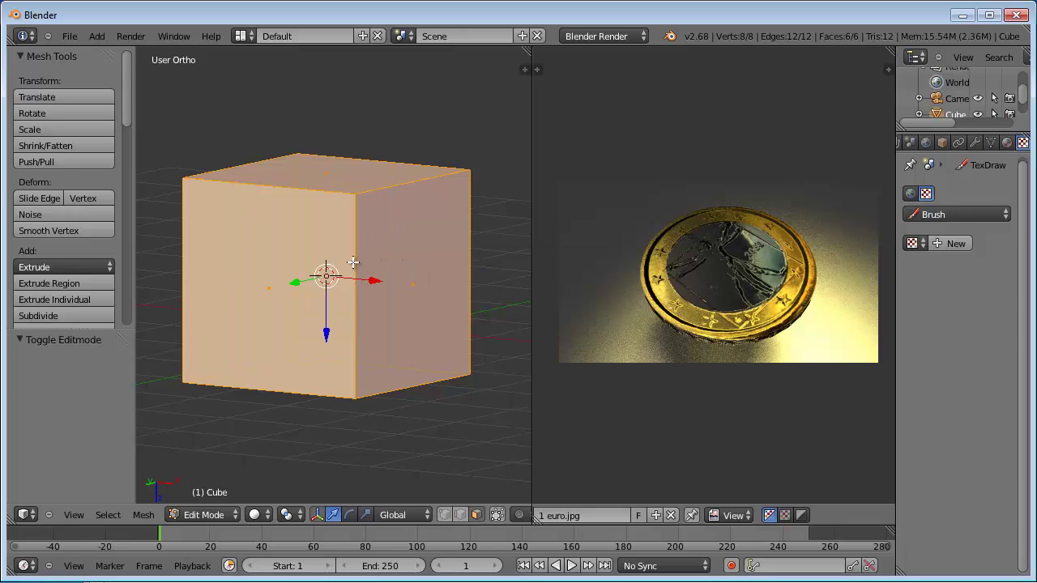
key("u")
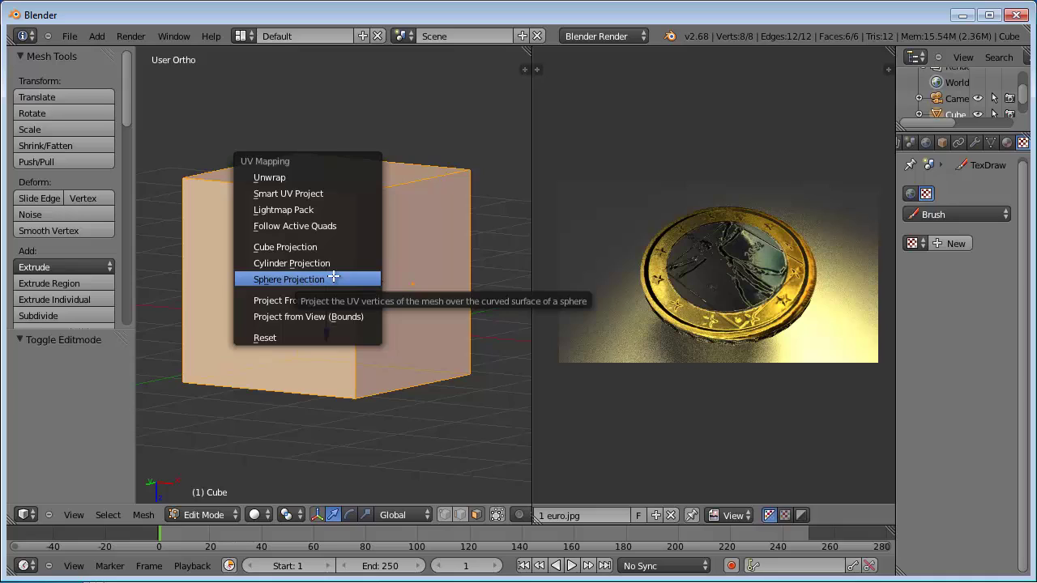
left_click(331, 226)
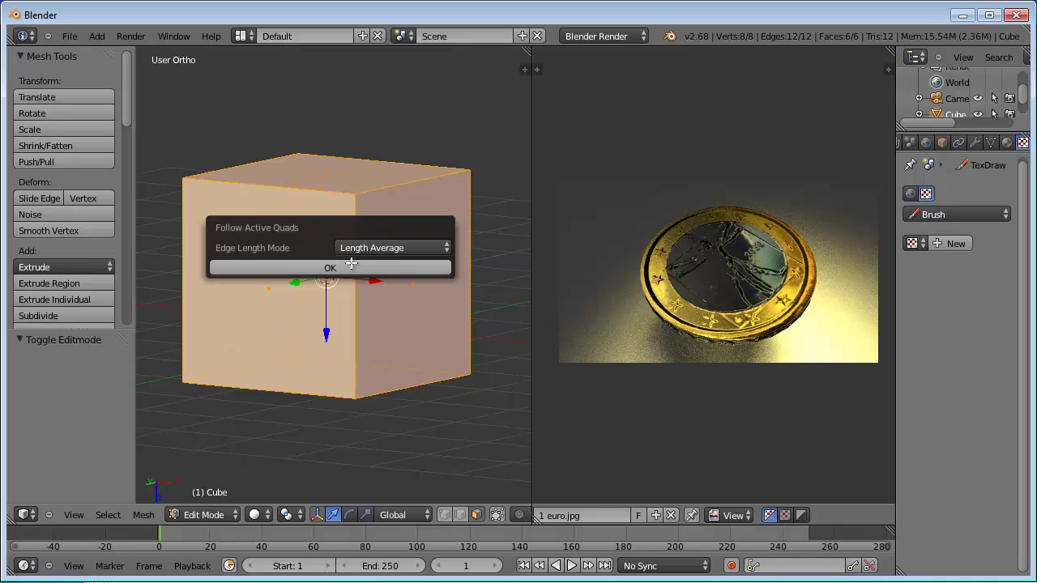
left_click(386, 249)
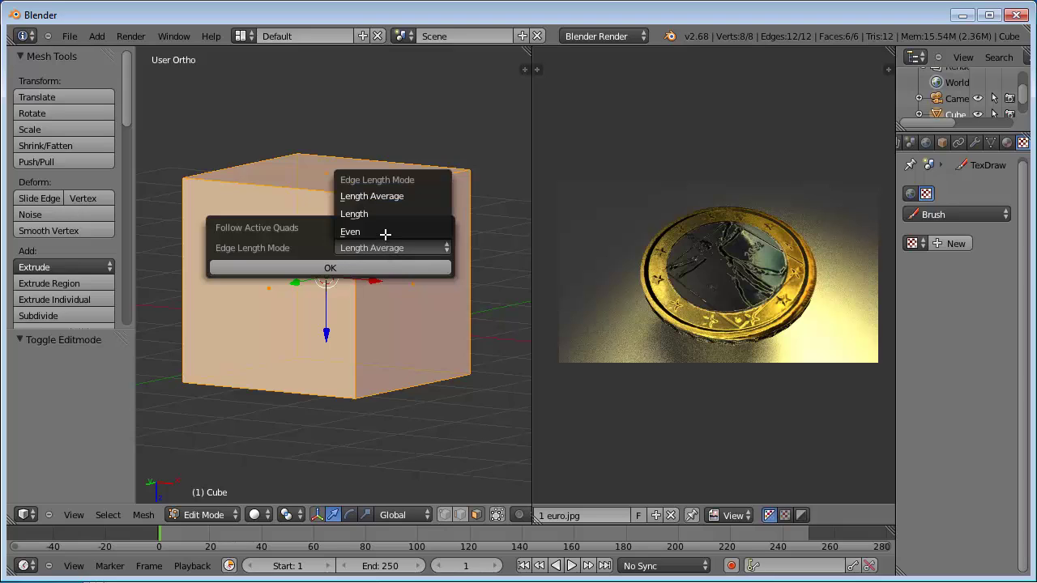
left_click(383, 232)
left_click(358, 268)
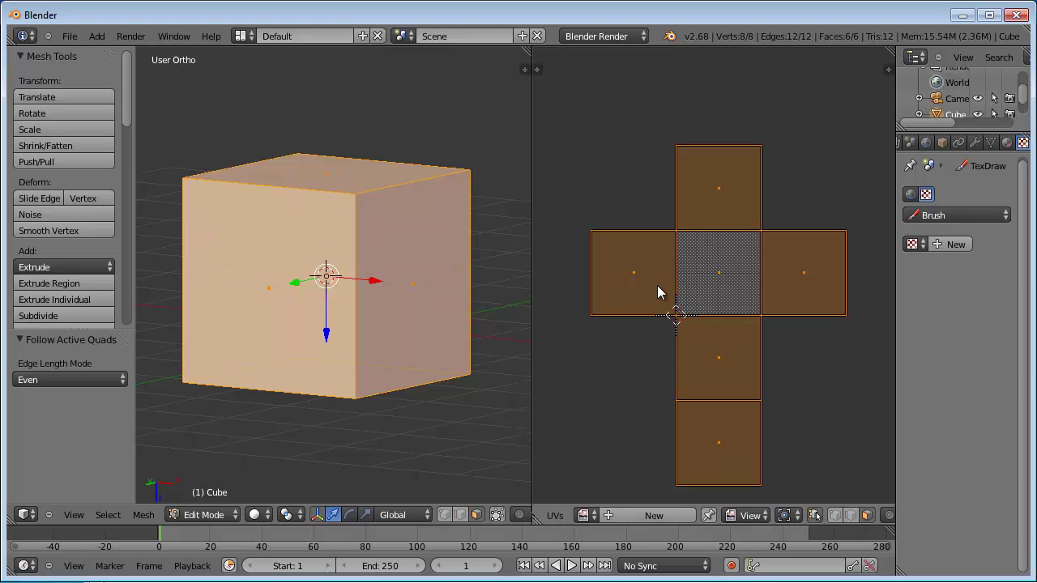
scroll(657, 285, "down", 3)
scroll(657, 285, "up", 4)
scroll(657, 285, "down", 2)
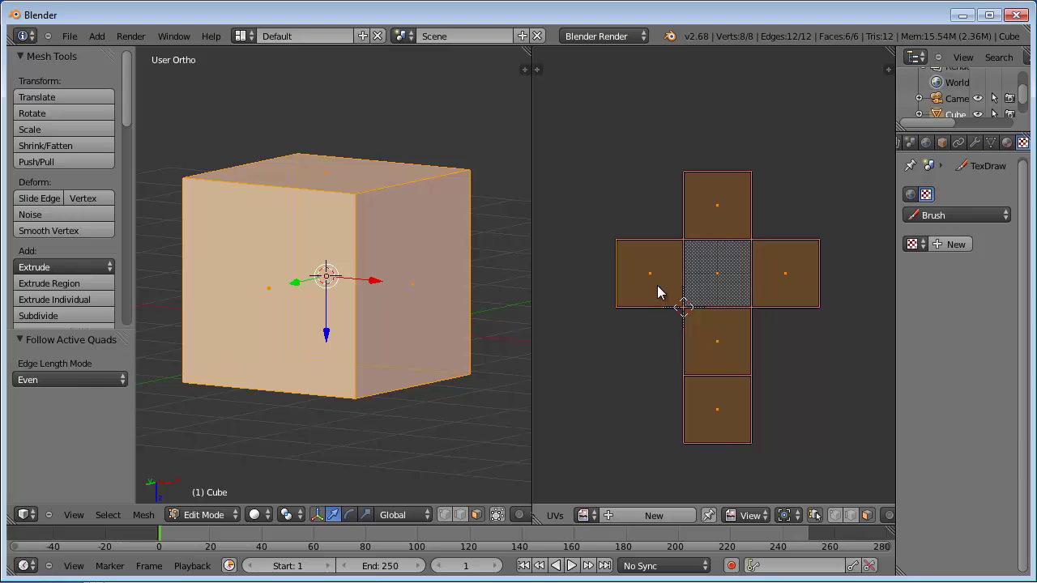
middle_click_drag(684, 322, 684, 282)
scroll(684, 282, "up", 2)
scroll(684, 282, "down", 1)
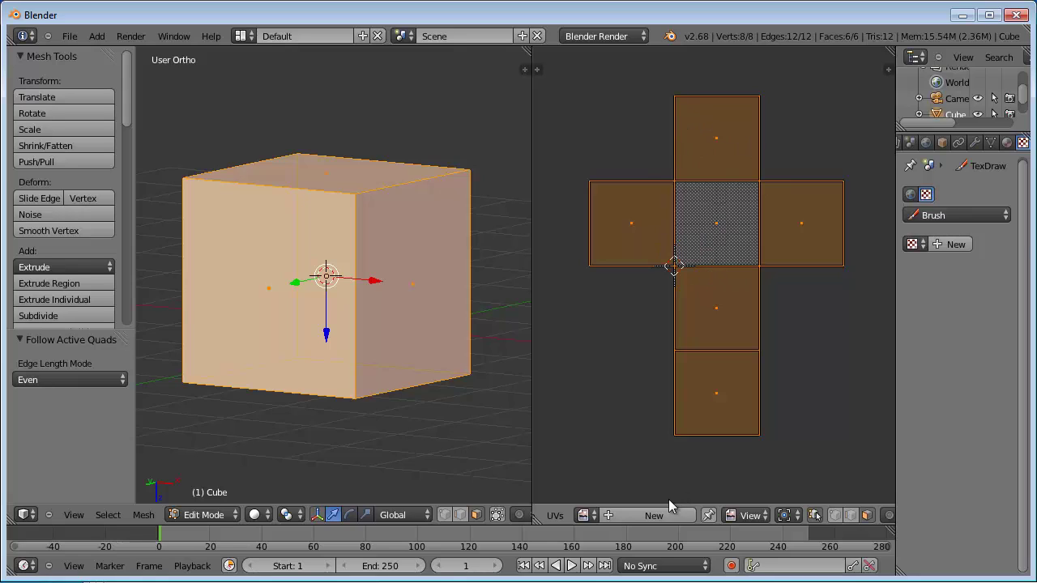
Show 1 euro.jpg under the UV layout, select the cube's right face, and show Material settings
left_click(585, 515)
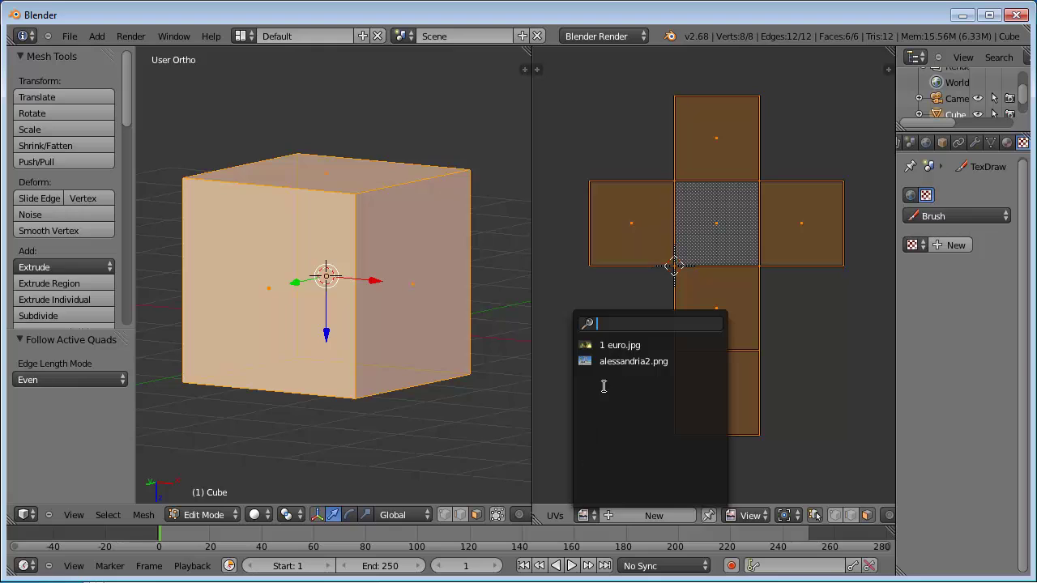
left_click(620, 346)
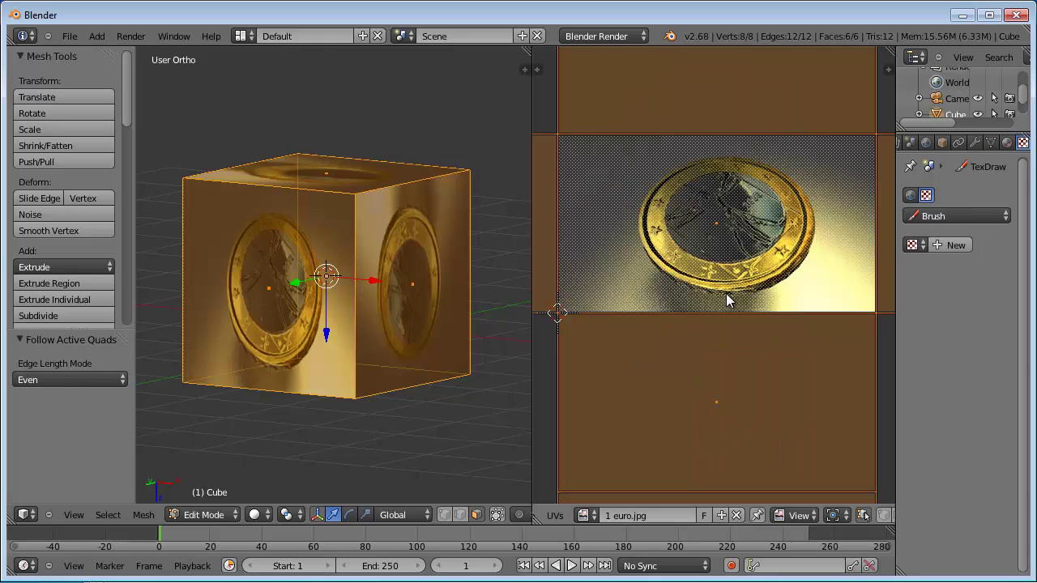
scroll(717, 305, "down", 3)
scroll(717, 305, "down", 1)
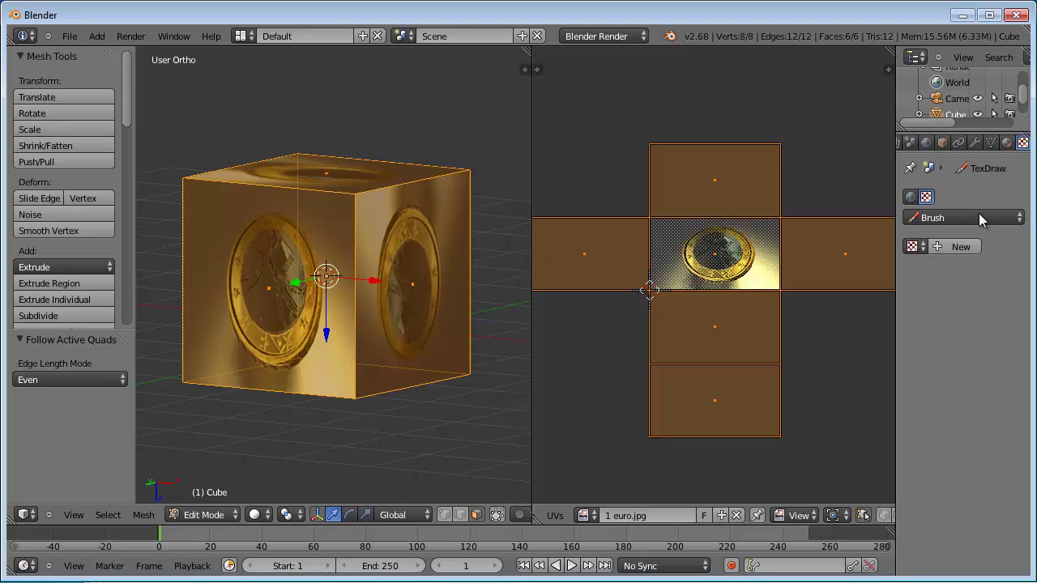
right_click(398, 273)
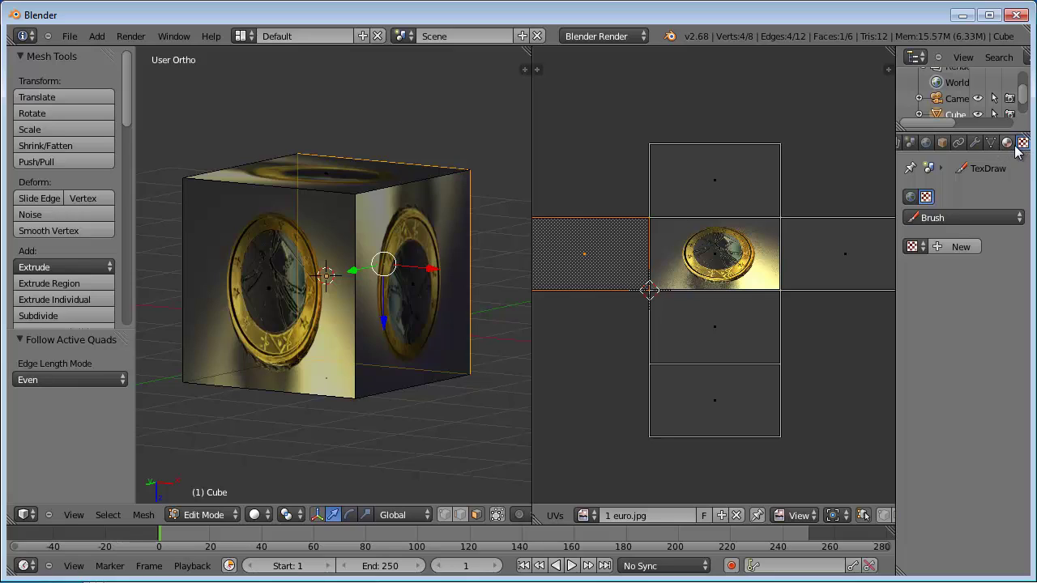
left_click(1007, 143)
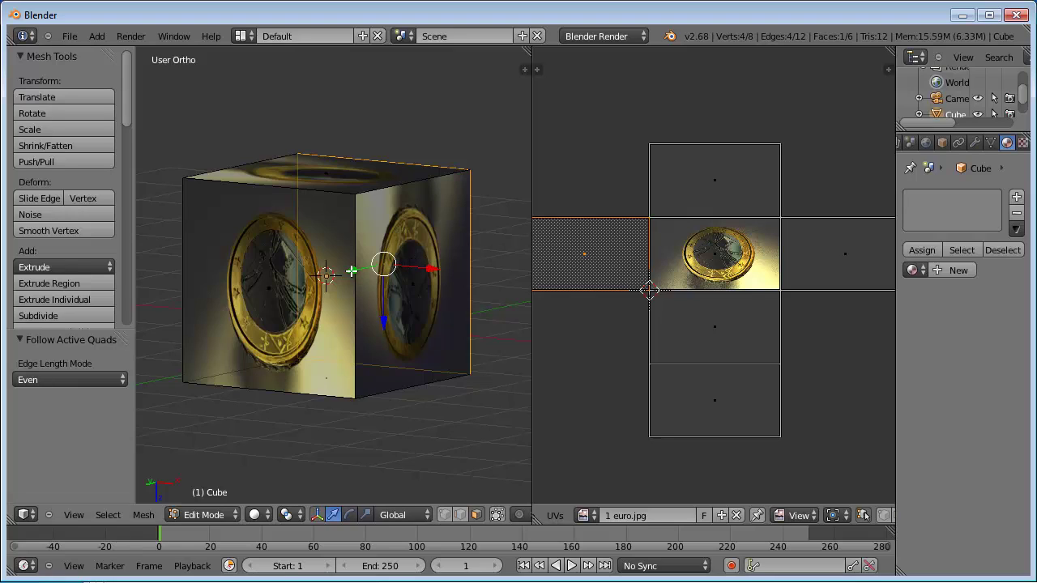
Return to object mode and create a new material, Material.001, for the cube
key("Tab")
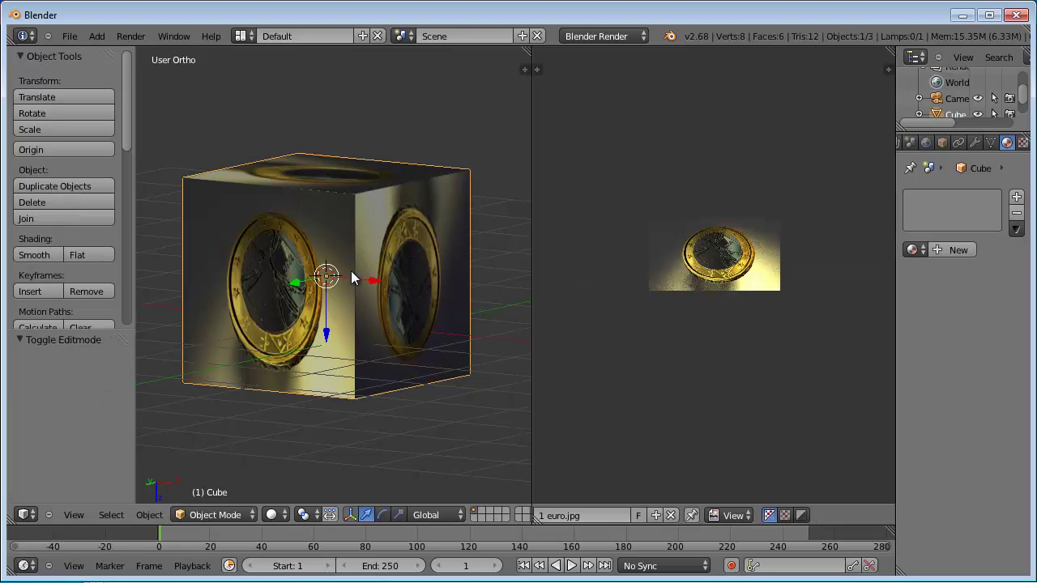
left_click(350, 271)
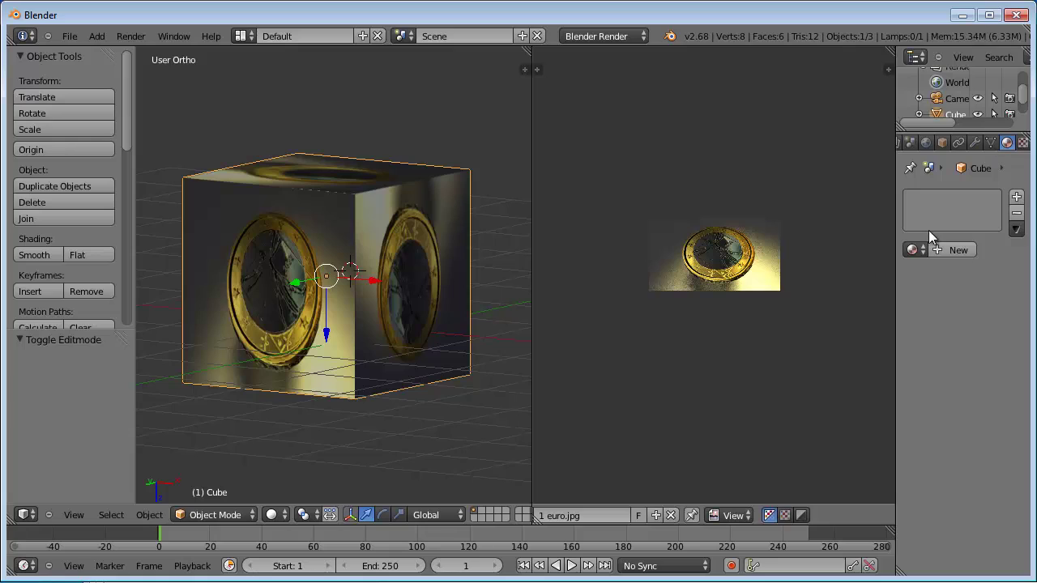
left_click(943, 250)
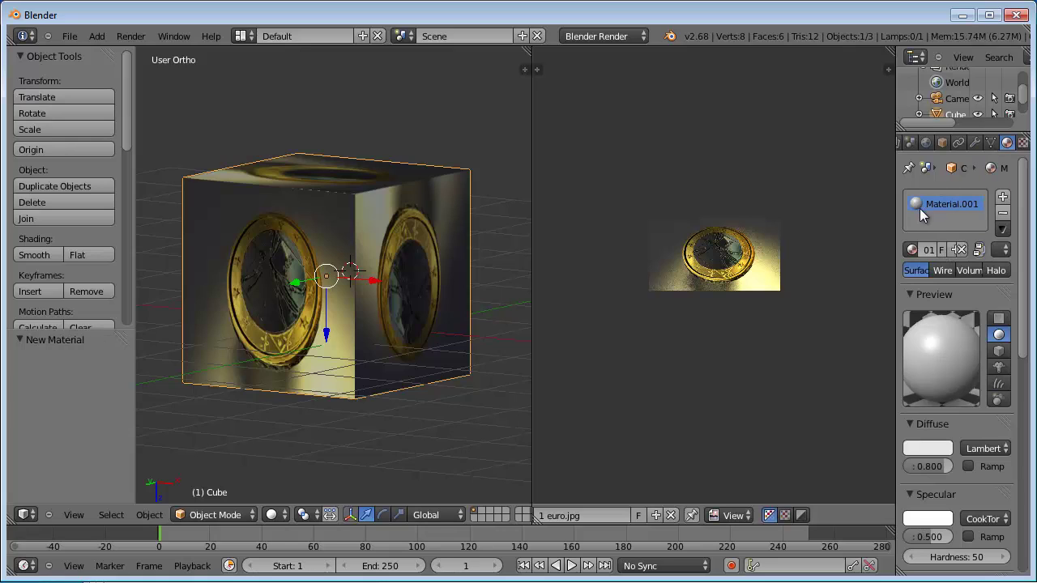
Add a new Image or Movie texture mapped by UV coordinates through UVMap
left_click(1022, 142)
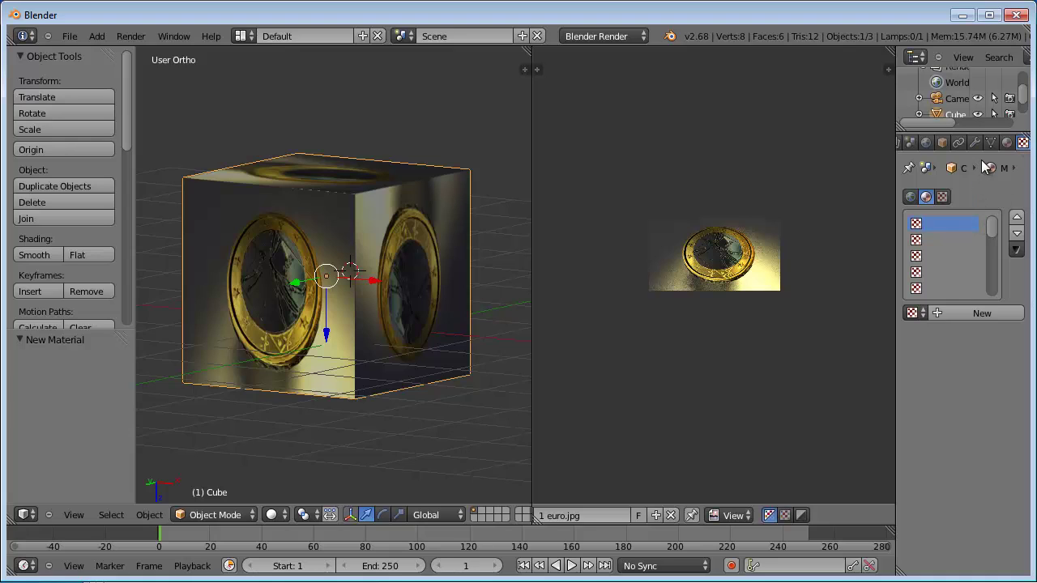
left_click(956, 315)
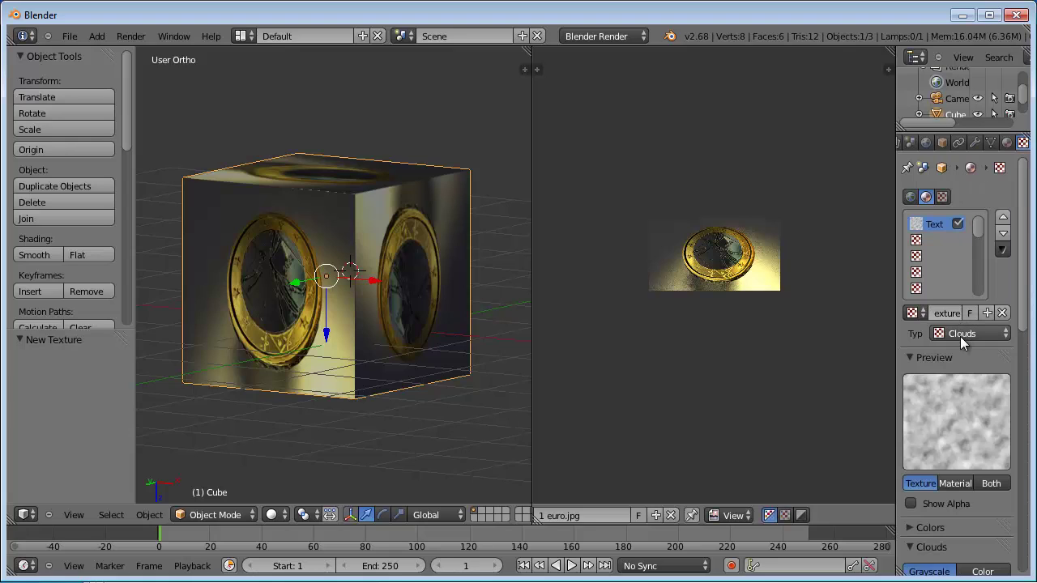
left_click(960, 334)
left_click(971, 228)
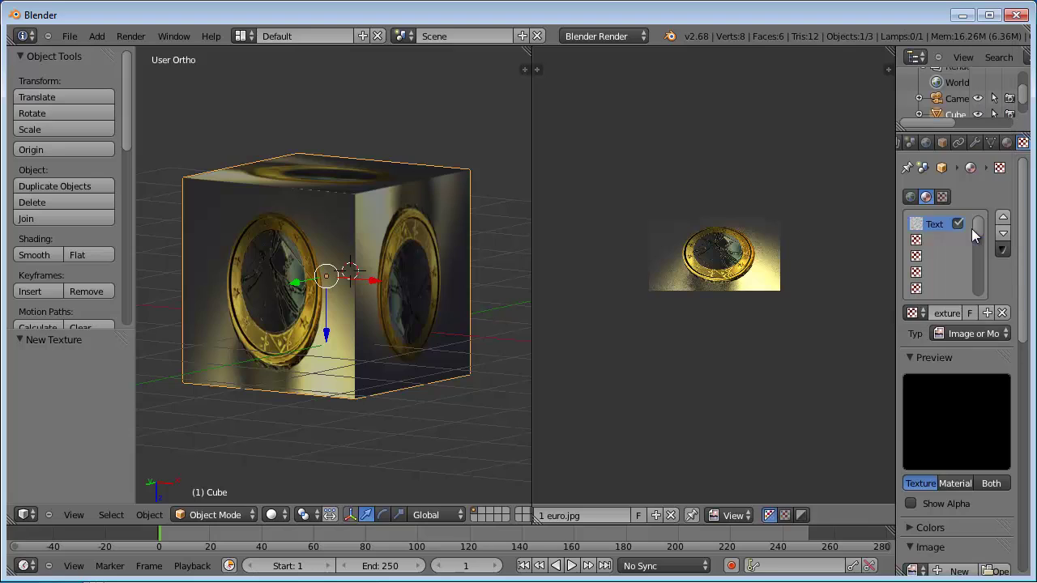
left_click_drag(1024, 278, 1023, 421)
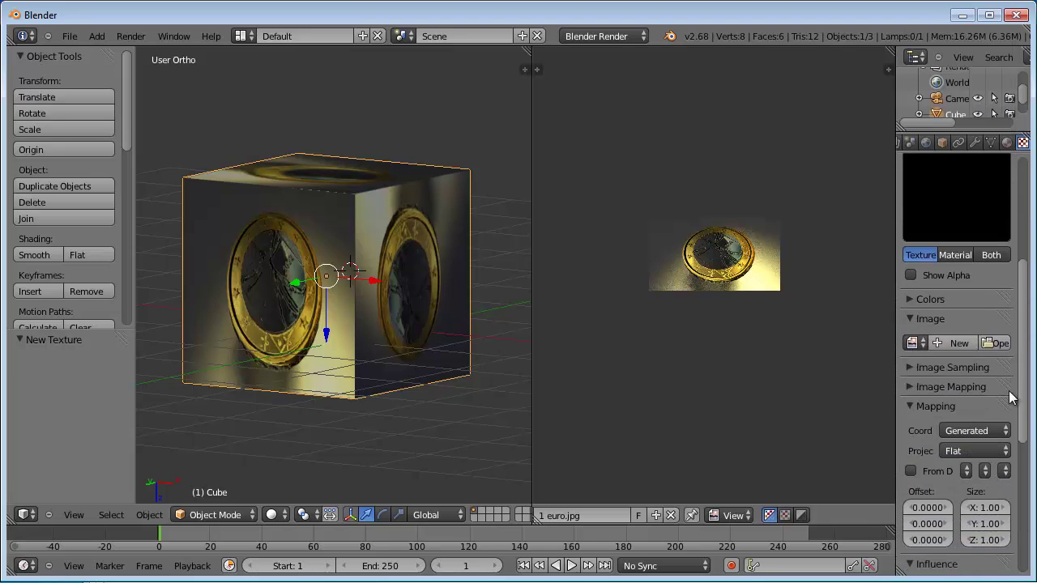
left_click(975, 301)
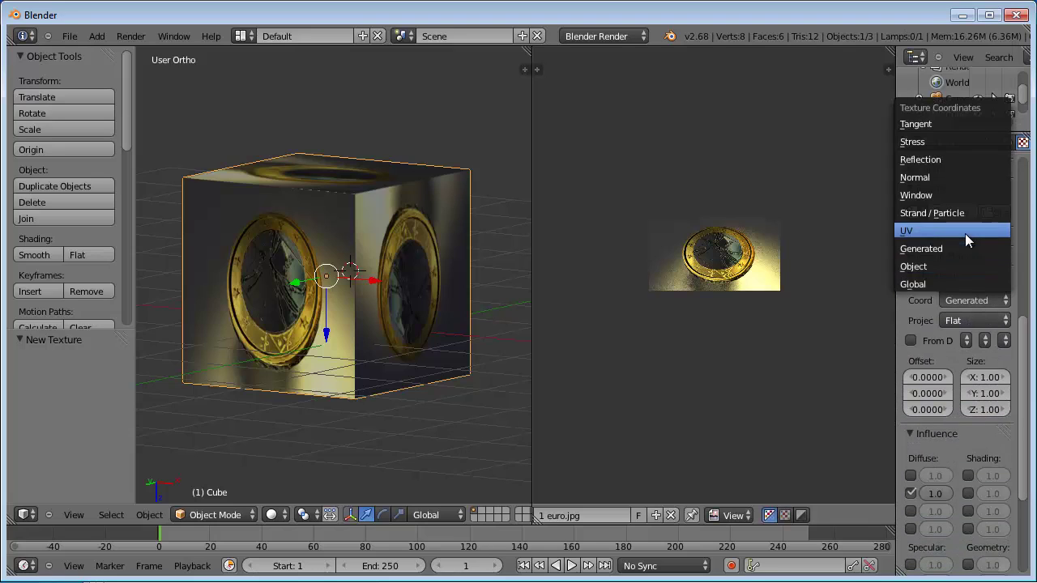
left_click(964, 233)
left_click(964, 320)
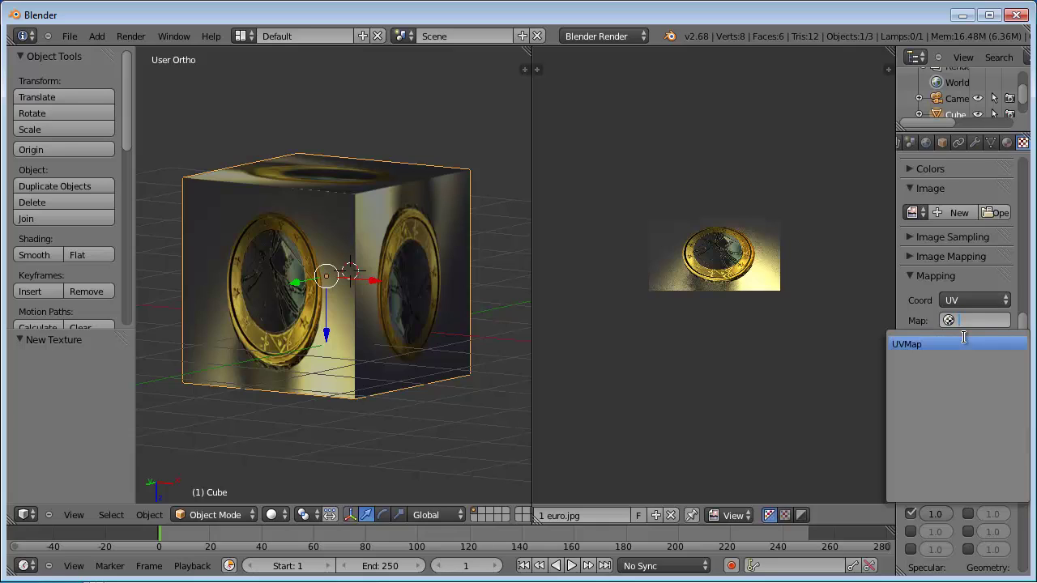
left_click(964, 339)
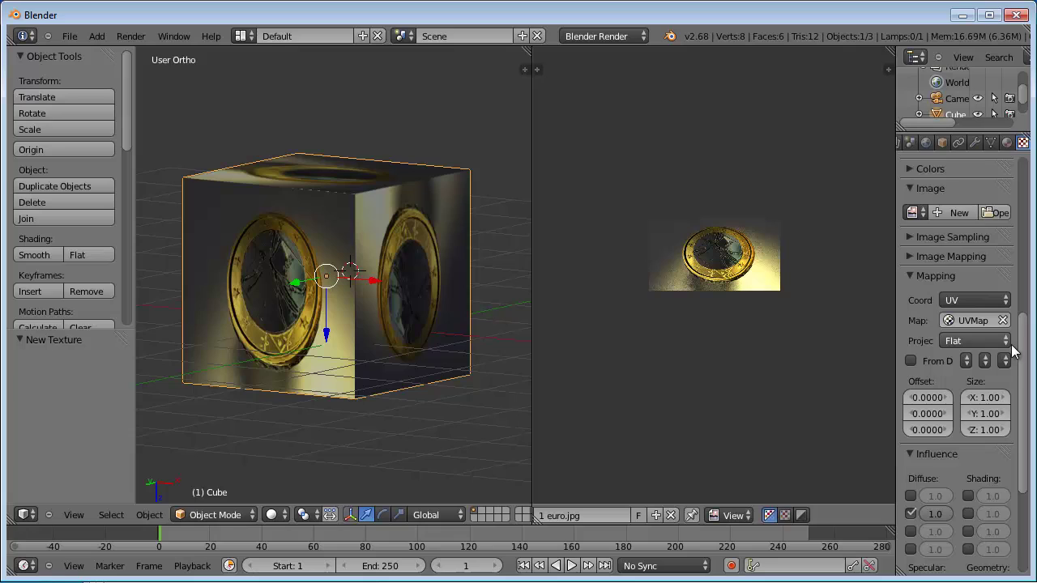
left_click_drag(1023, 364, 1022, 337)
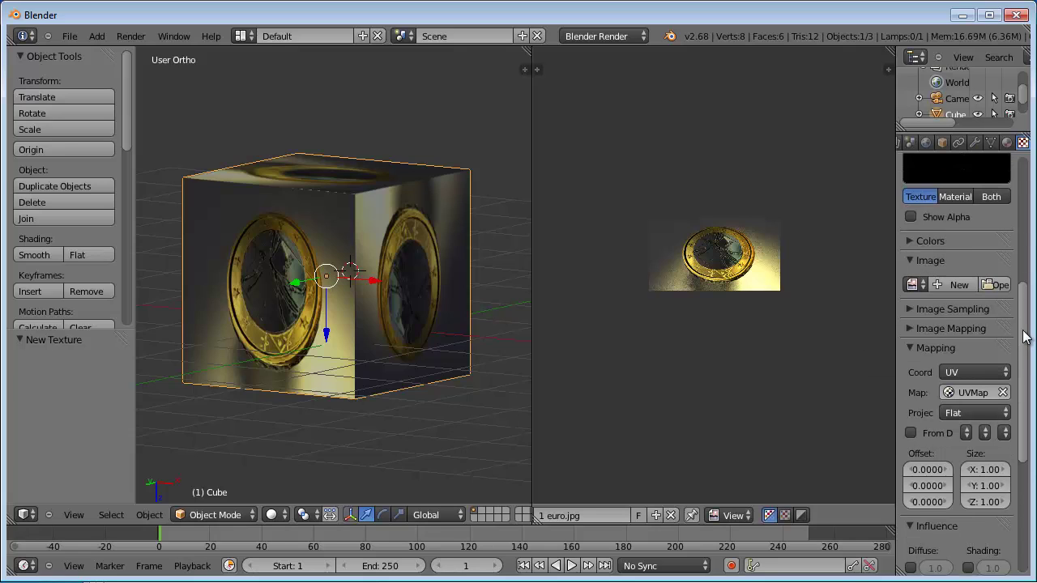
Set the texture's image extension to Clip, then change it to Clip Cube
left_click(905, 329)
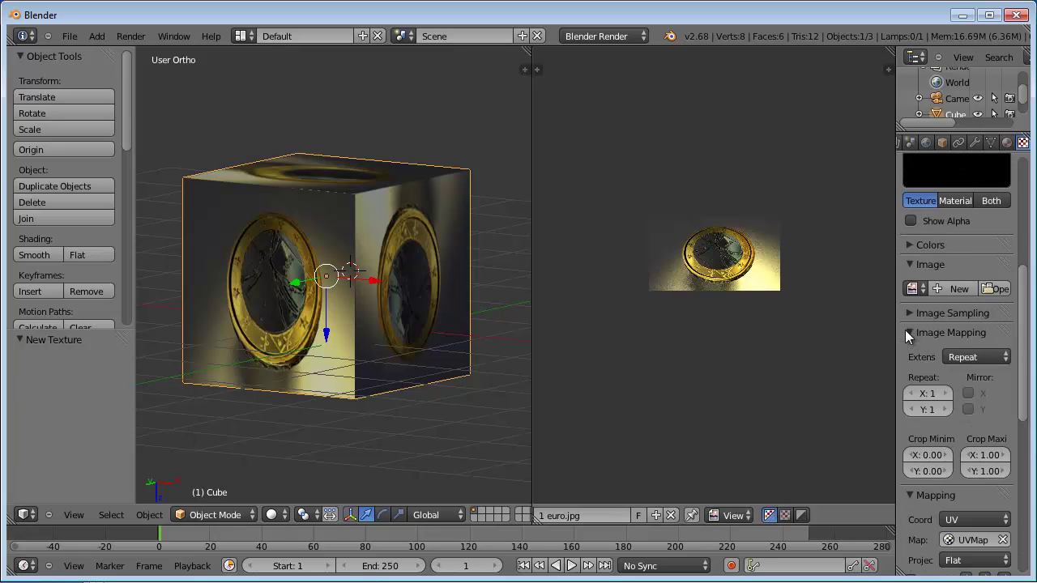
left_click(985, 357)
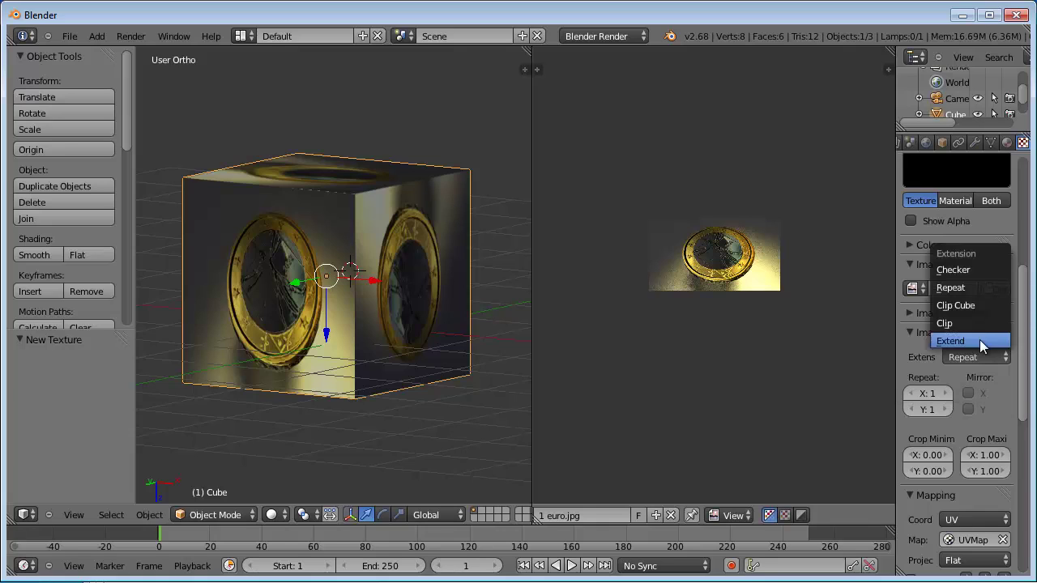
left_click(976, 325)
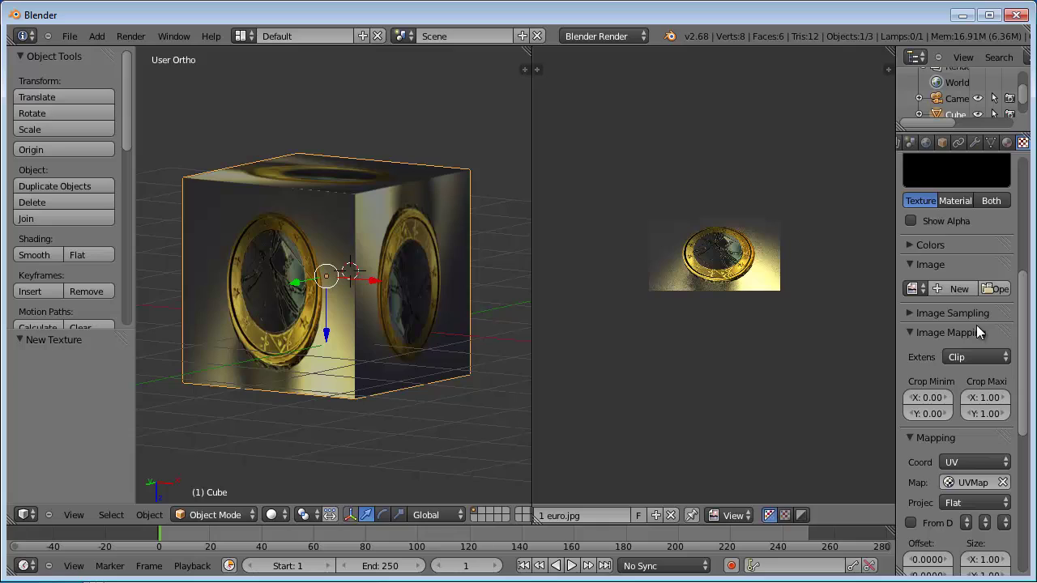
mouse_move(1028, 320)
left_mouse_down()
mouse_move(1028, 268)
mouse_move(1018, 361)
left_mouse_up()
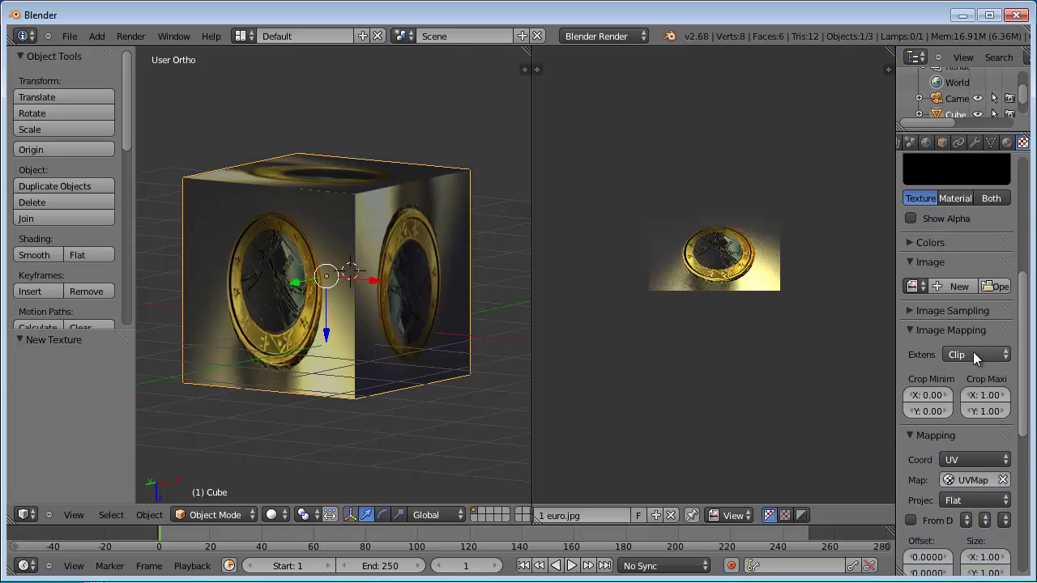
left_click(972, 351)
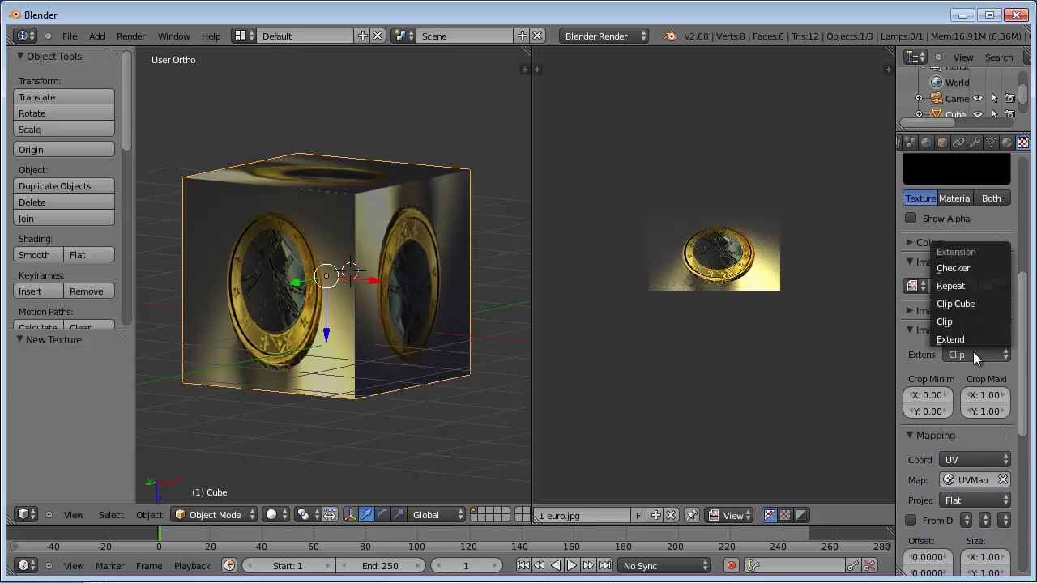
left_click(977, 303)
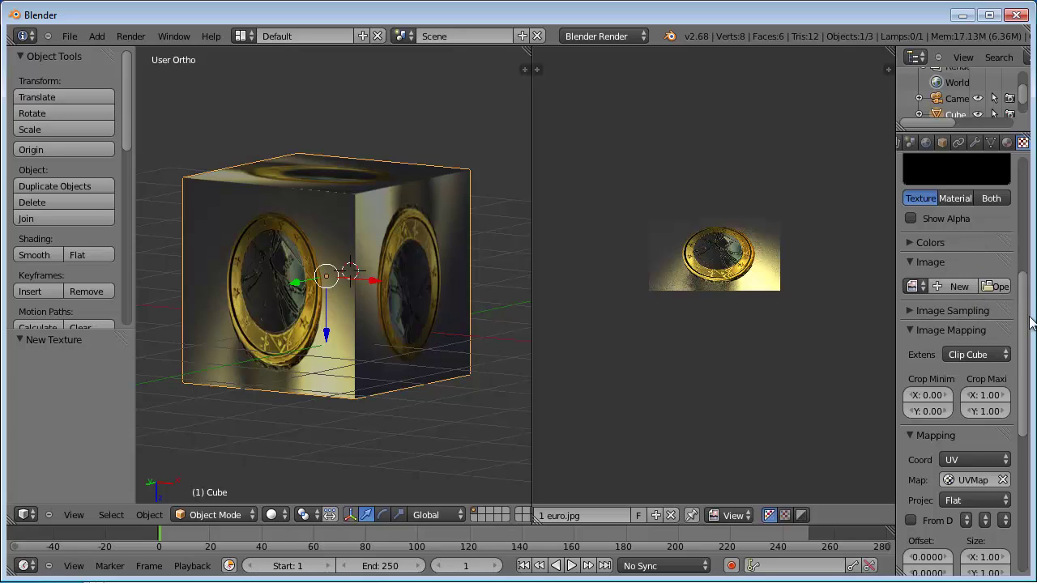
scroll(1022, 311, "up", 3)
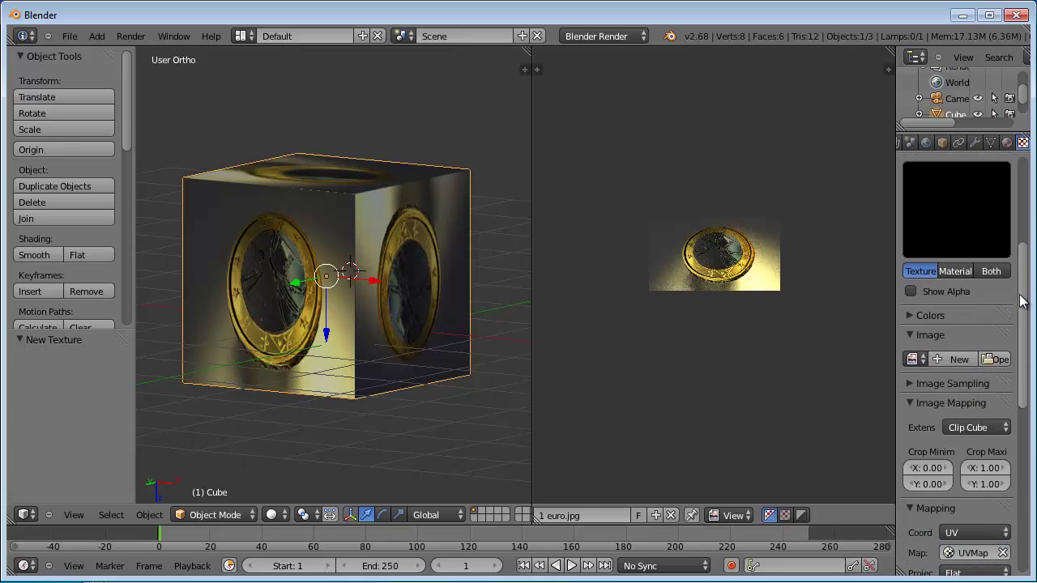
Assign the 1 euro.jpg image to the cube's texture
left_click(914, 359)
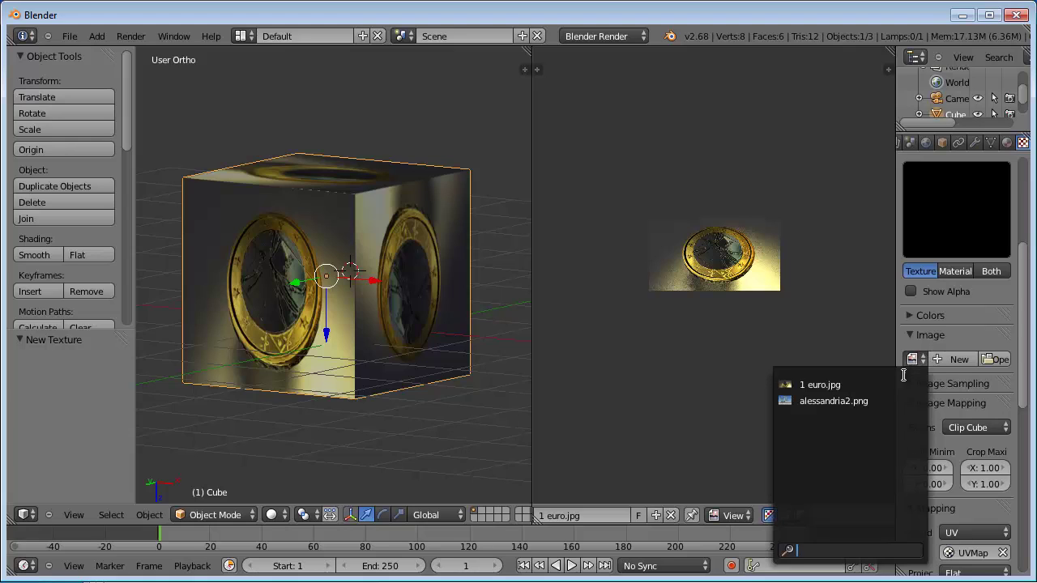
left_click(901, 384)
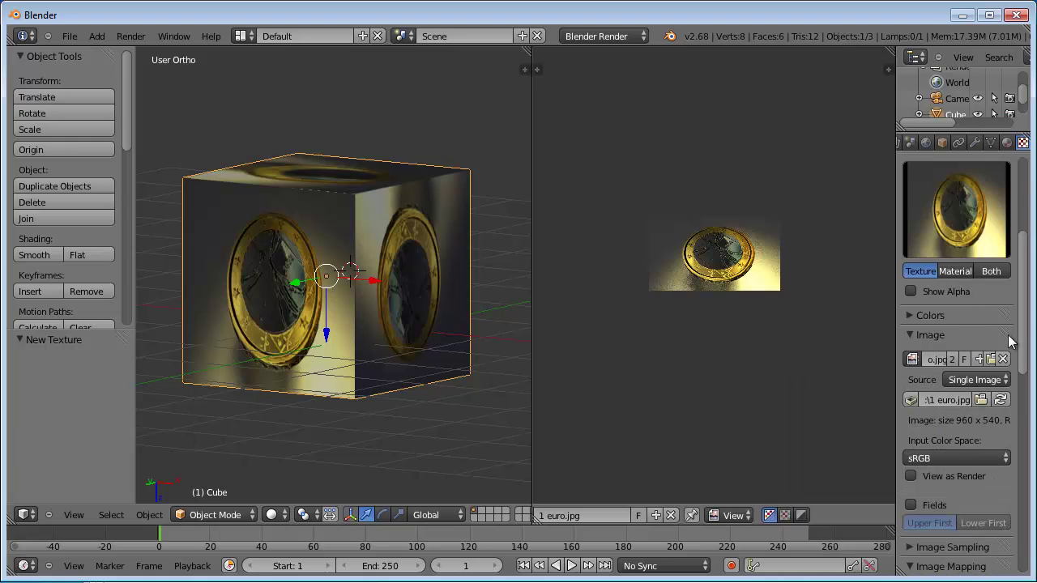
scroll(1017, 344, "down", 2)
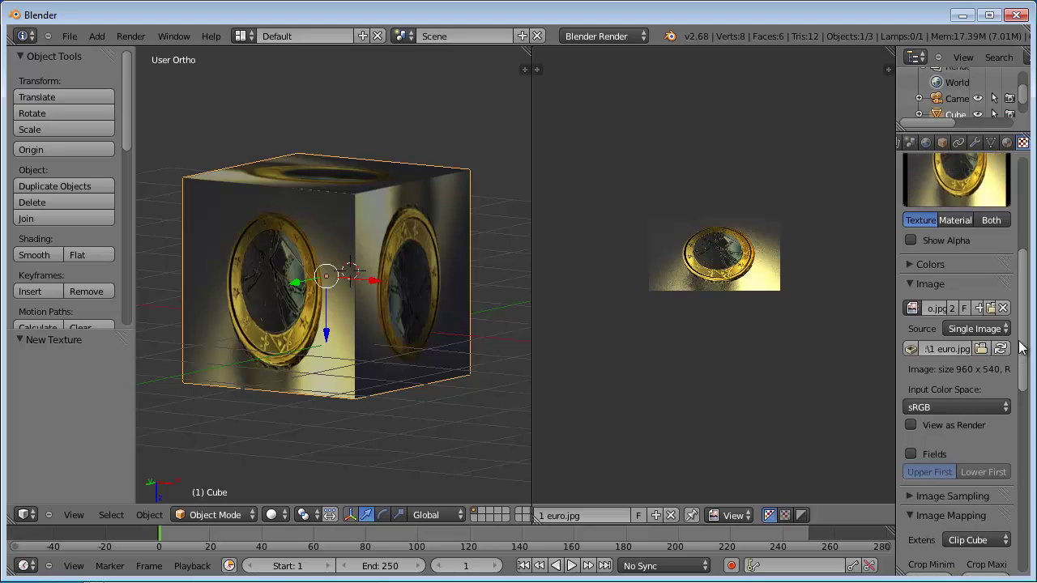
left_click_drag(1018, 347, 997, 409)
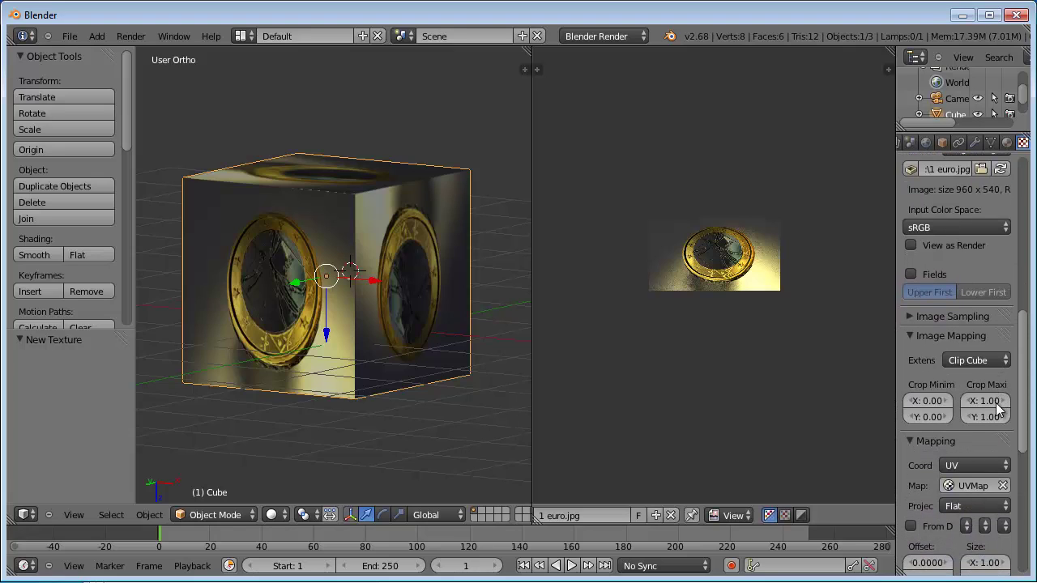
Set the image extension back to Clip and orbit to view the coin on the faces
left_click(983, 358)
left_click(974, 331)
scroll(956, 284, "up", 10)
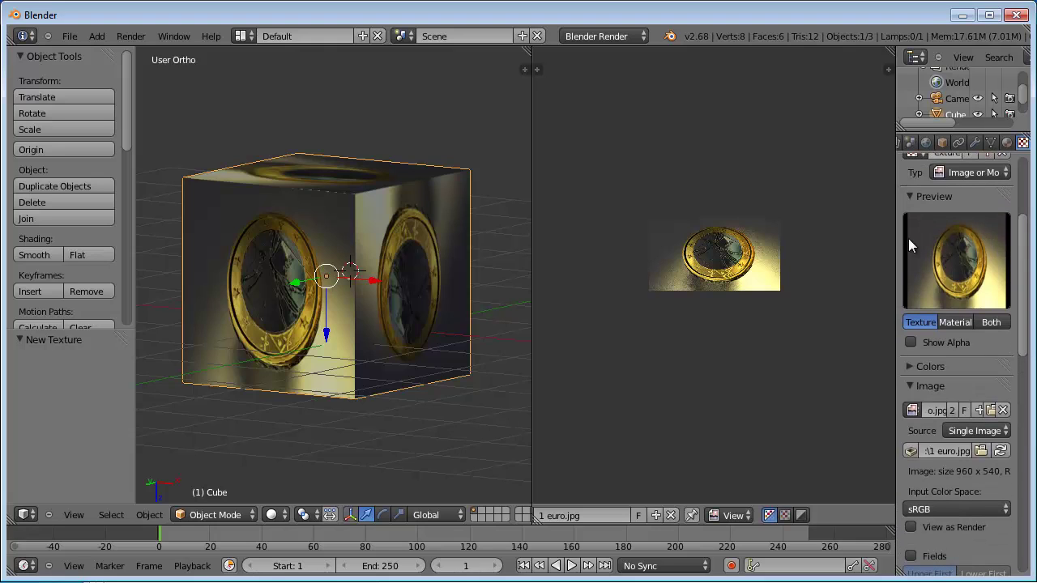
mouse_move(360, 280)
middle_mouse_down()
mouse_move(346, 313)
mouse_move(446, 256)
mouse_move(341, 356)
middle_mouse_up()
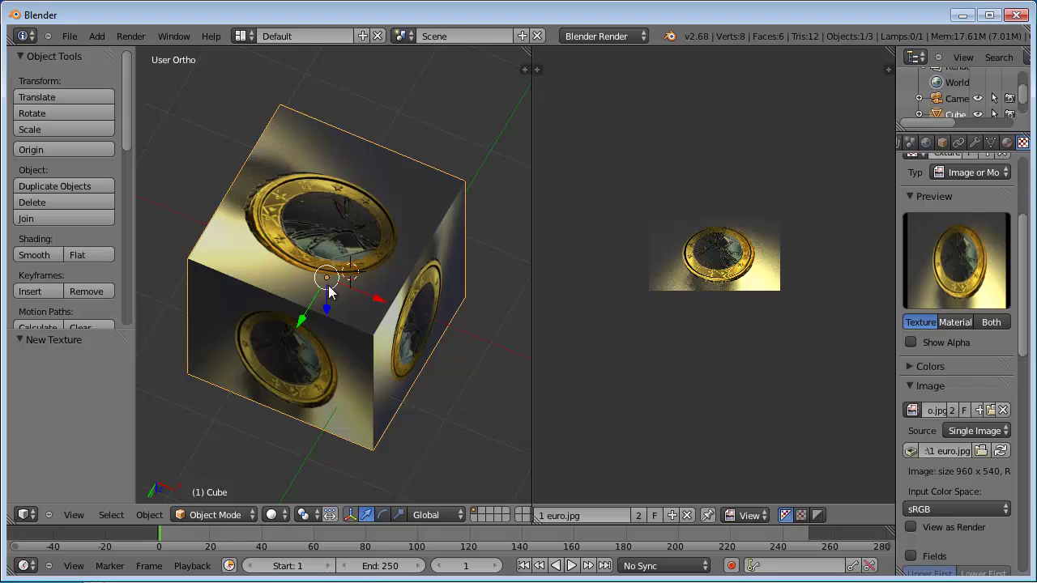
middle_click_drag(317, 343, 310, 347)
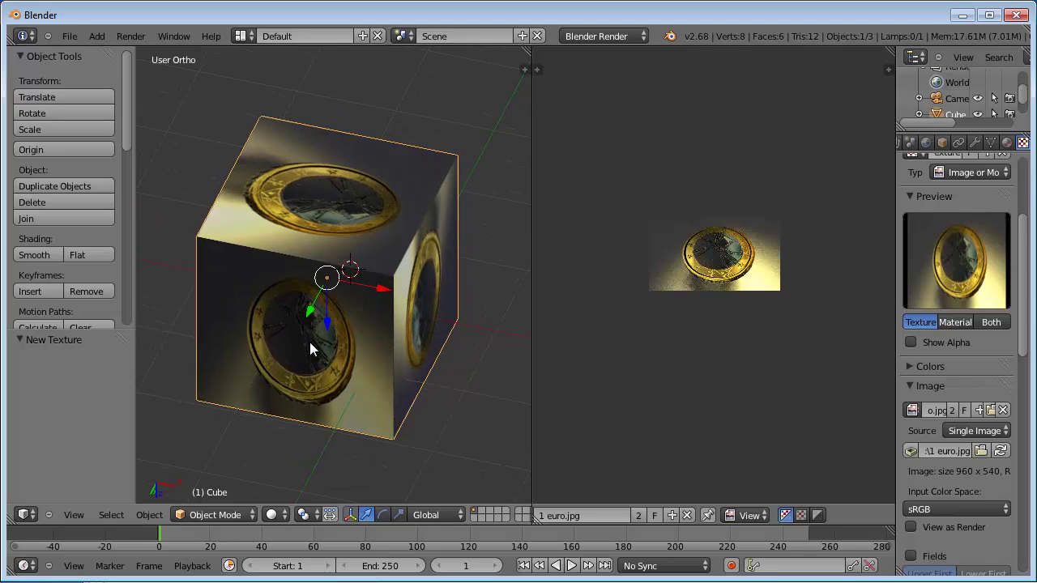
Switch the 3D viewport to Rendered shading, where the cube appears black
left_click(275, 515)
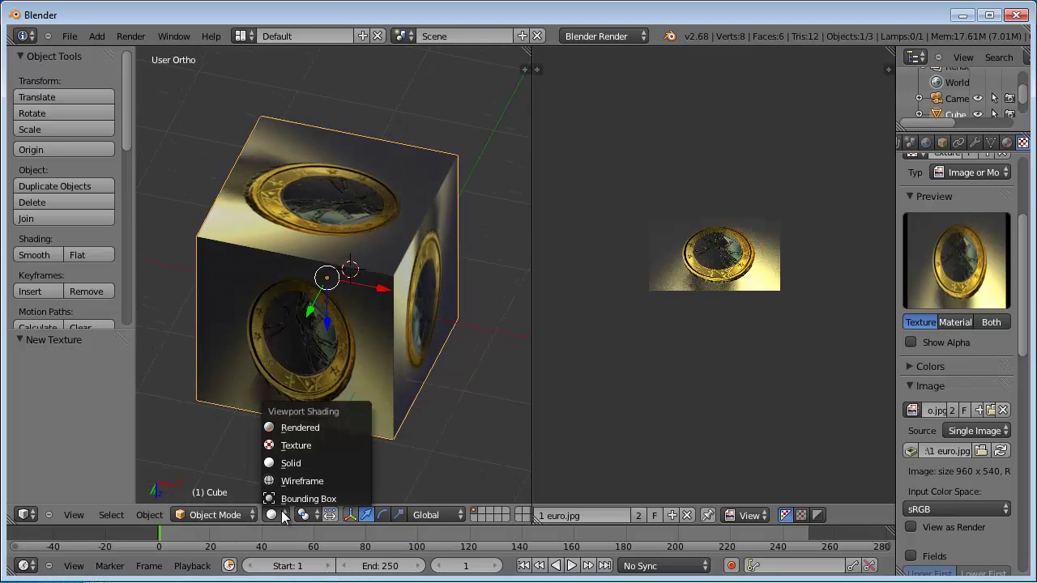
left_click(310, 435)
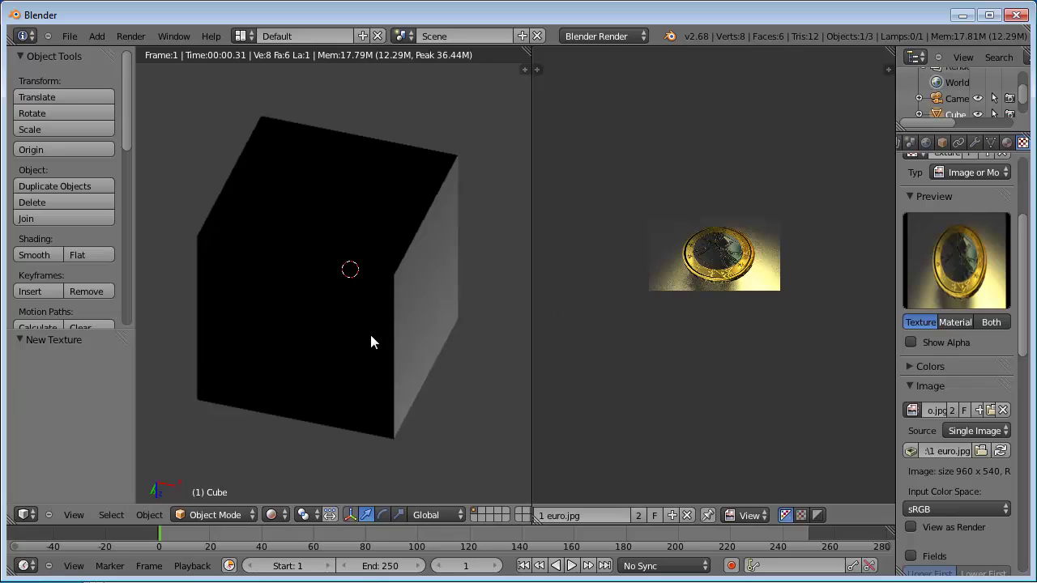
scroll(369, 332, "down", 1)
scroll(369, 331, "down", 2)
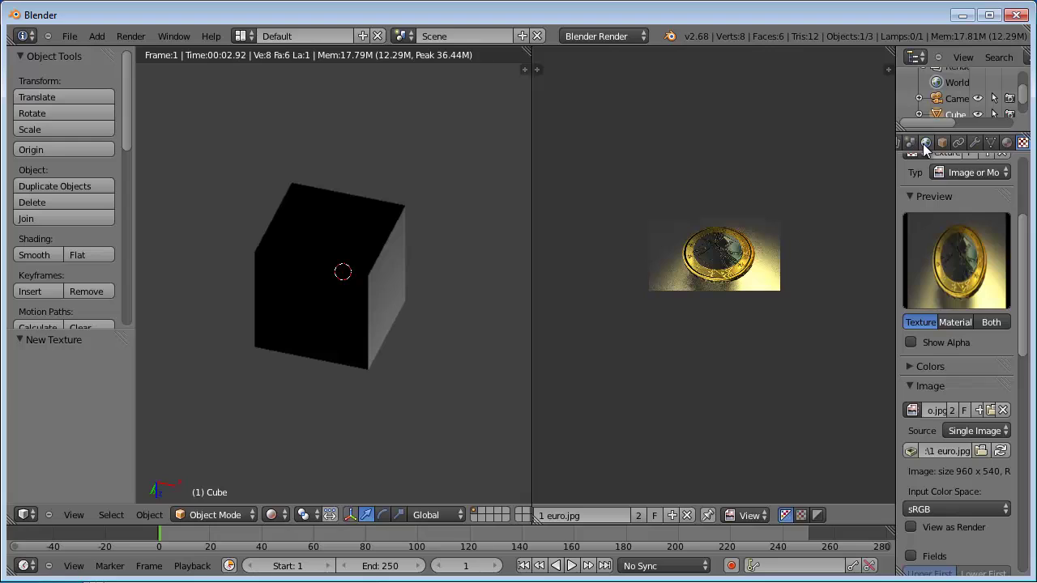
scroll(899, 146, "up", 2)
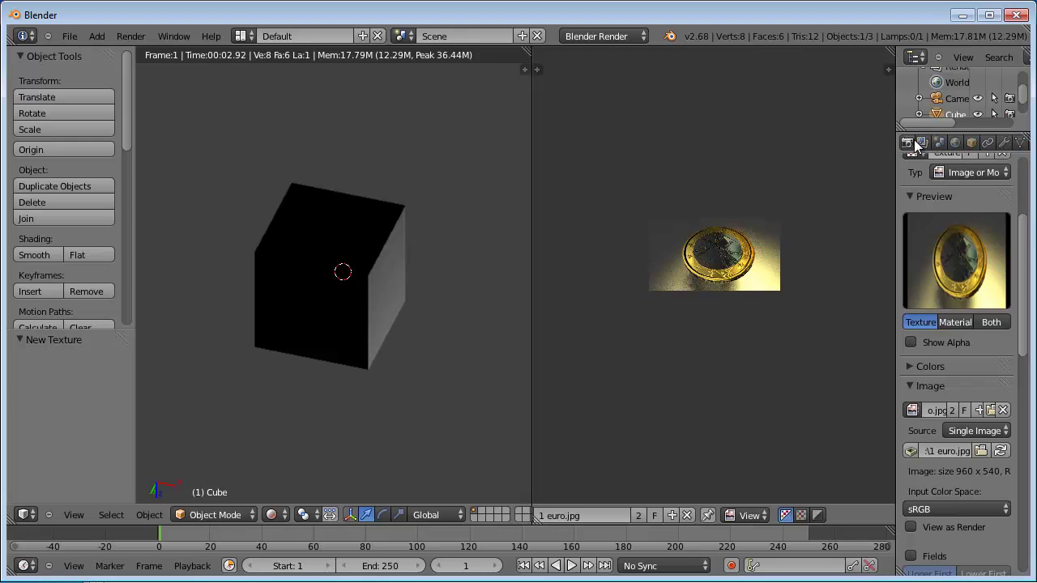
In World settings, leave Ambient Occlusion off and enable Environment Lighting to light the cube white
left_click(907, 144)
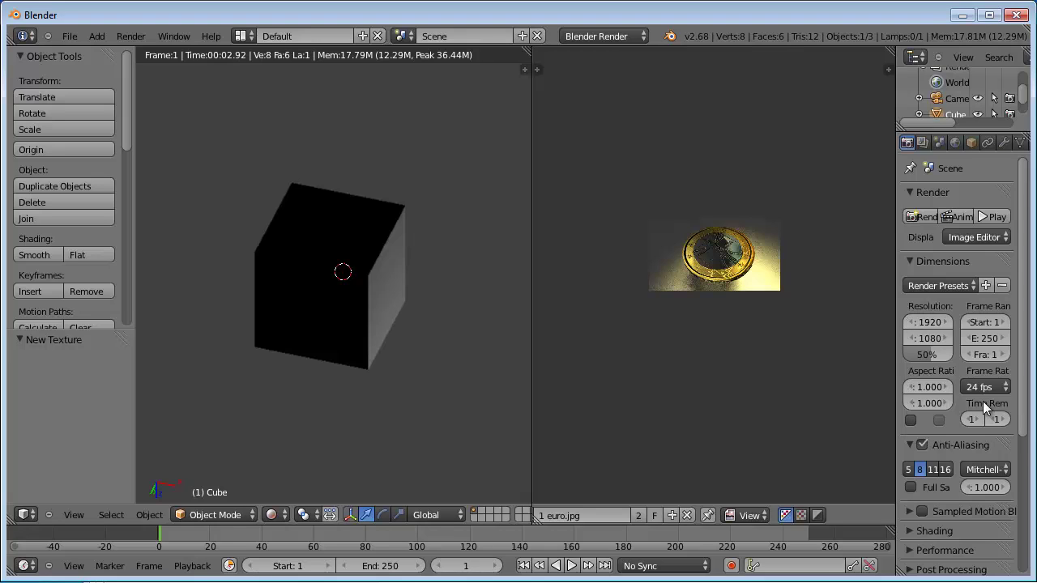
scroll(983, 401, "down", 2)
scroll(982, 401, "down", 1)
scroll(982, 401, "up", 3)
left_click(955, 143)
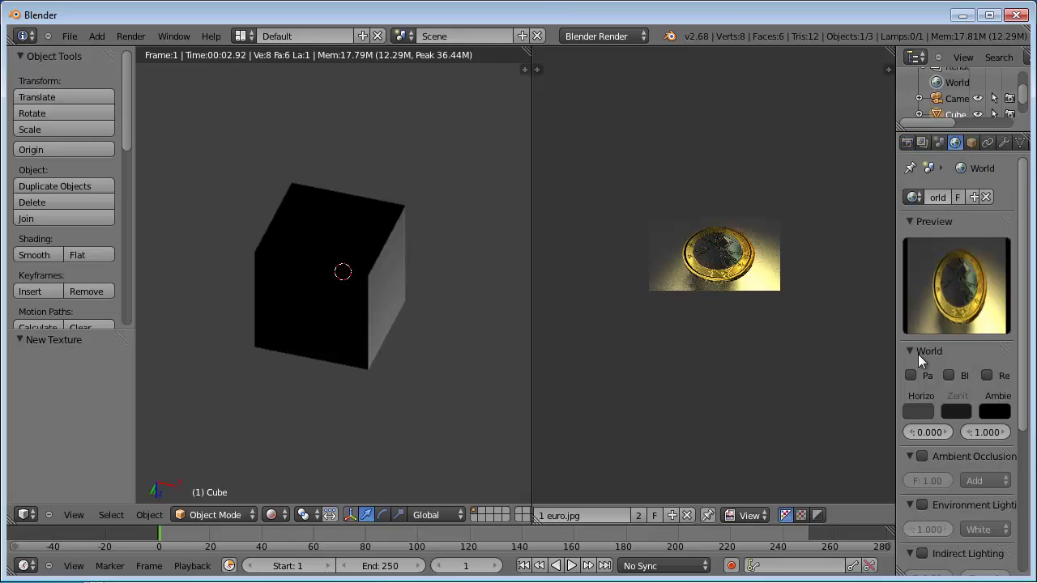
scroll(912, 436, "down", 1)
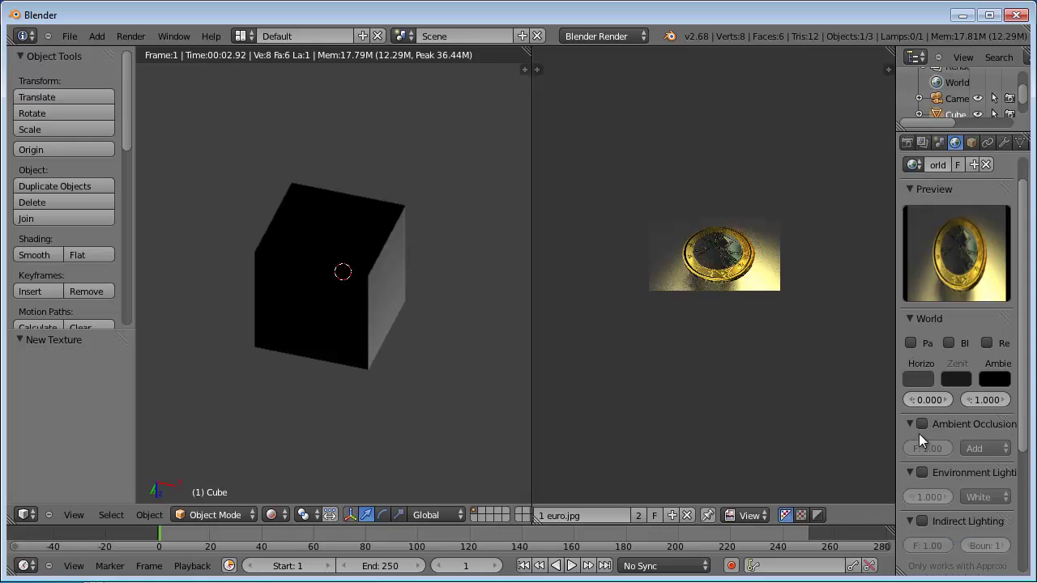
left_click(920, 426)
left_click(921, 426)
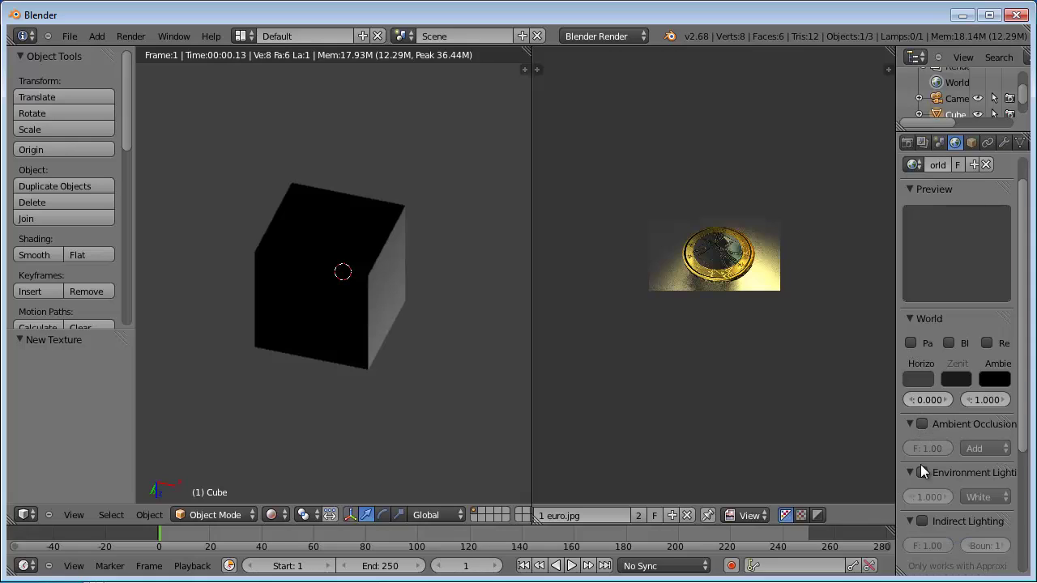
left_click(921, 472)
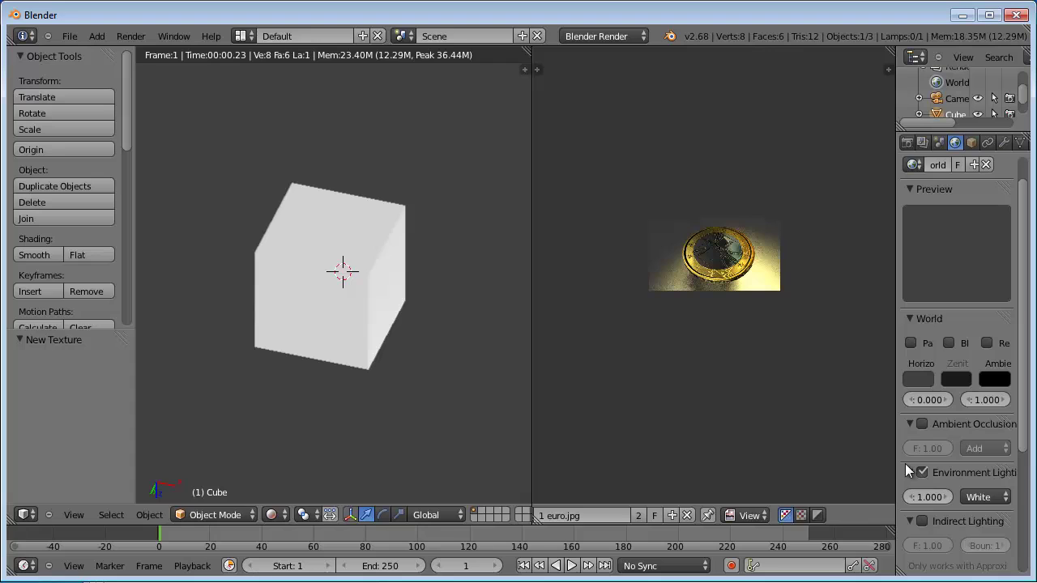
mouse_move(367, 268)
middle_mouse_down()
mouse_move(335, 296)
mouse_move(243, 439)
mouse_move(303, 444)
mouse_move(428, 365)
mouse_move(430, 273)
mouse_move(544, 197)
mouse_move(385, 291)
mouse_move(433, 243)
mouse_move(423, 297)
mouse_move(412, 302)
middle_mouse_up()
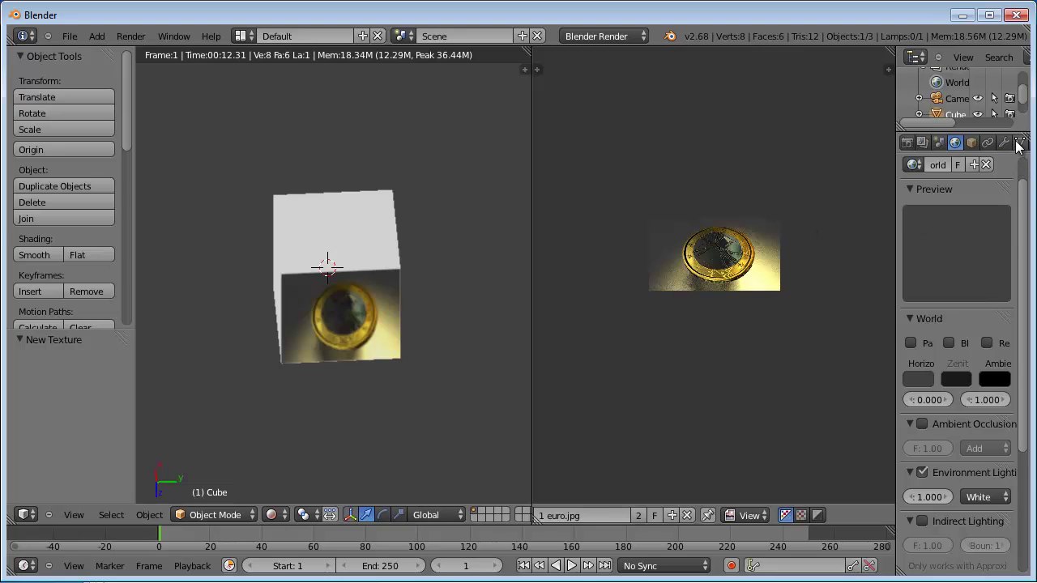
Set the texture's image extension to Repeat, then to Extend for a single coin
middle_click_drag(1019, 143, 913, 143)
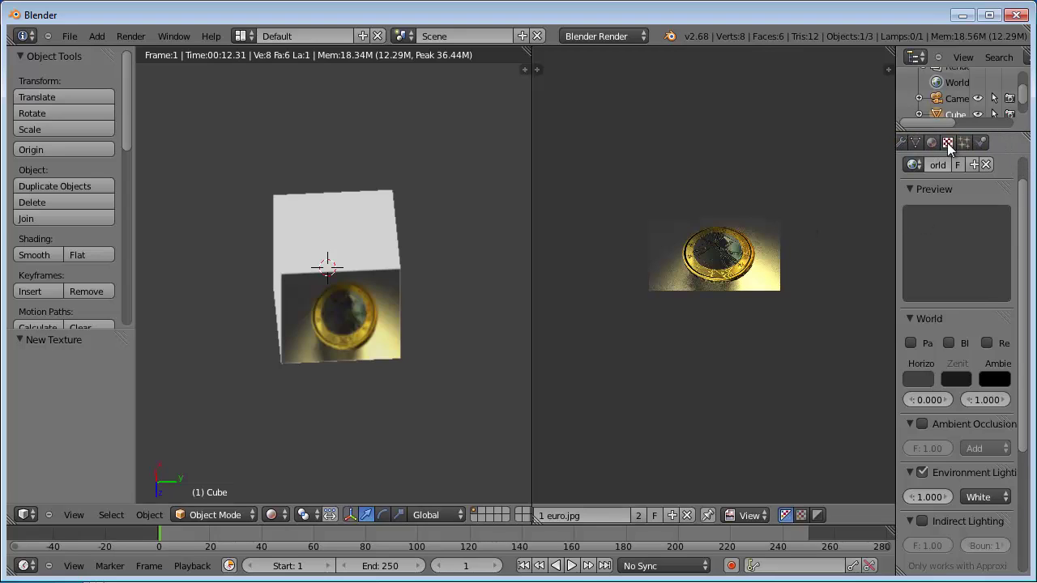
left_click(933, 142)
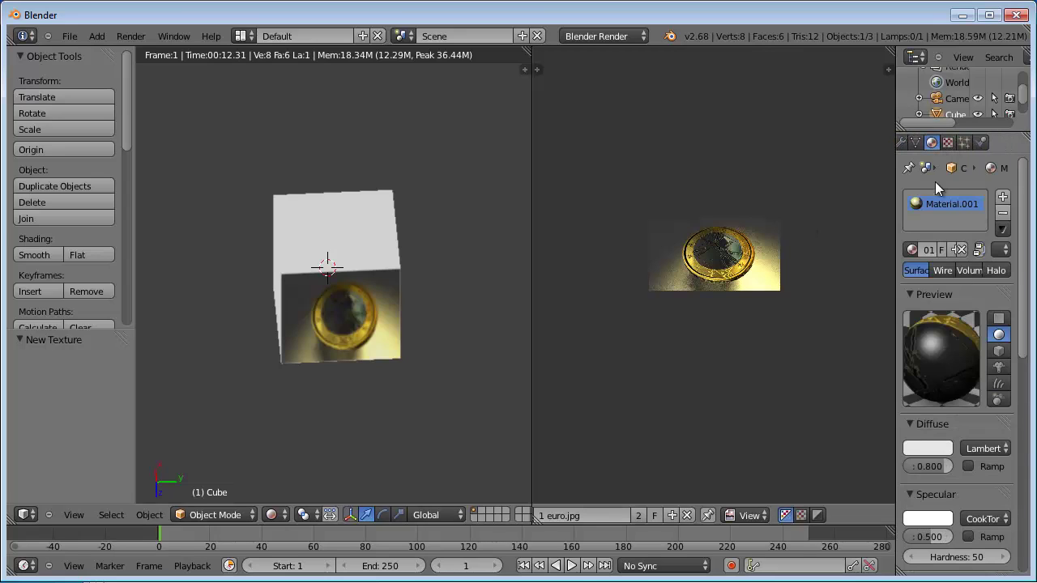
left_click(948, 142)
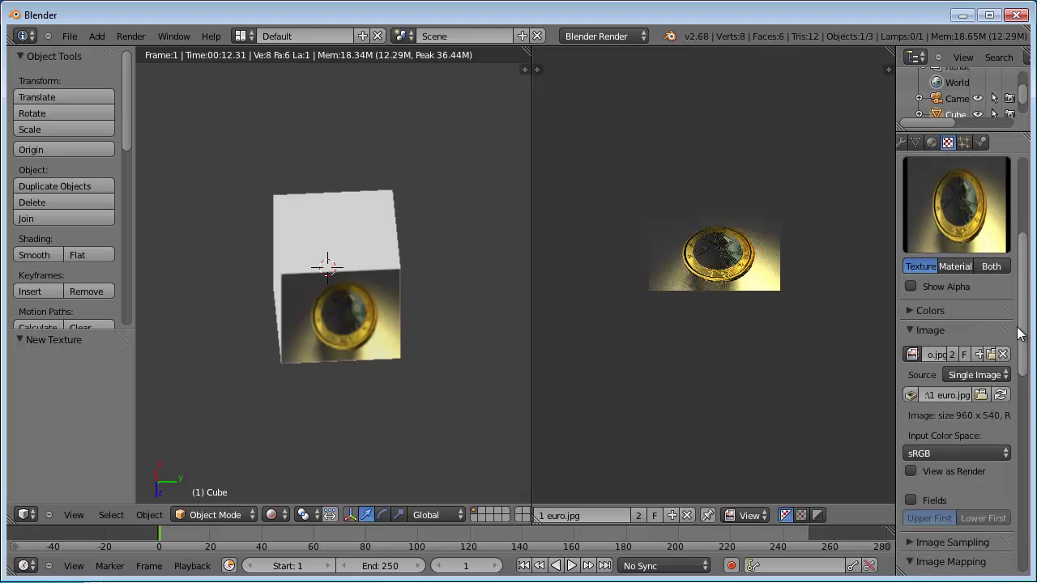
left_click_drag(1023, 298, 1018, 344)
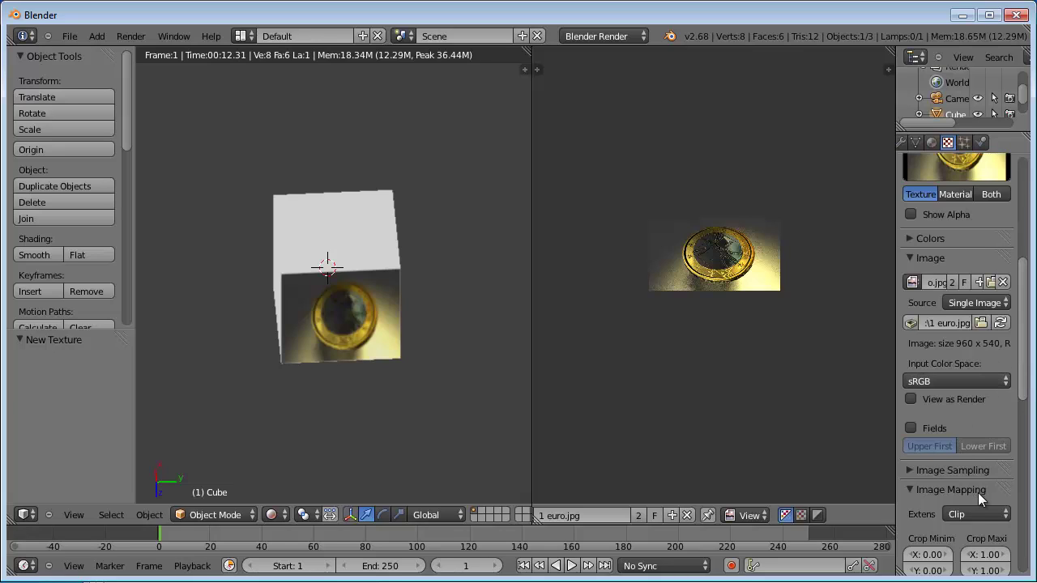
left_click(977, 513)
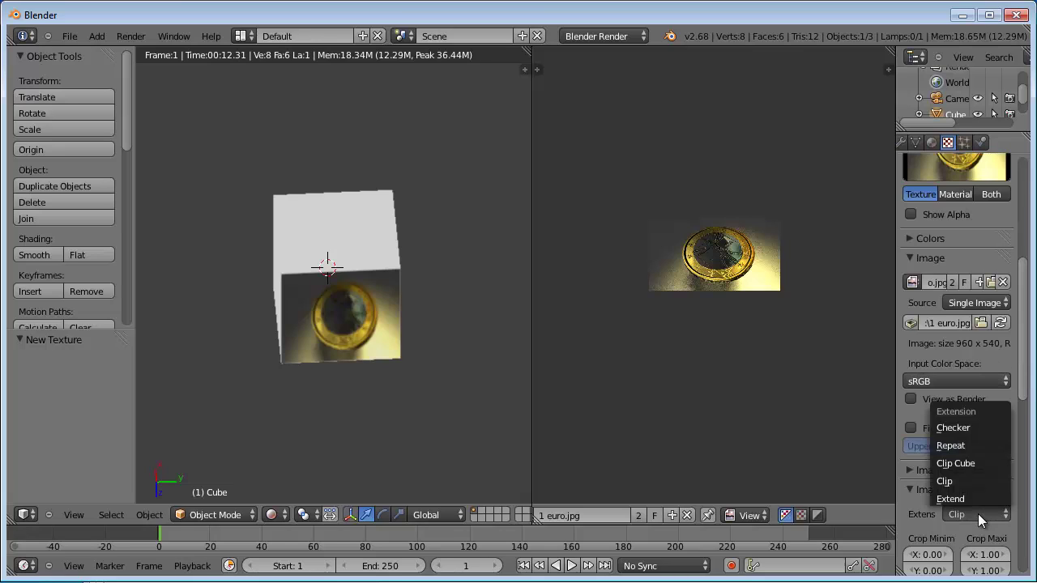
left_click(980, 447)
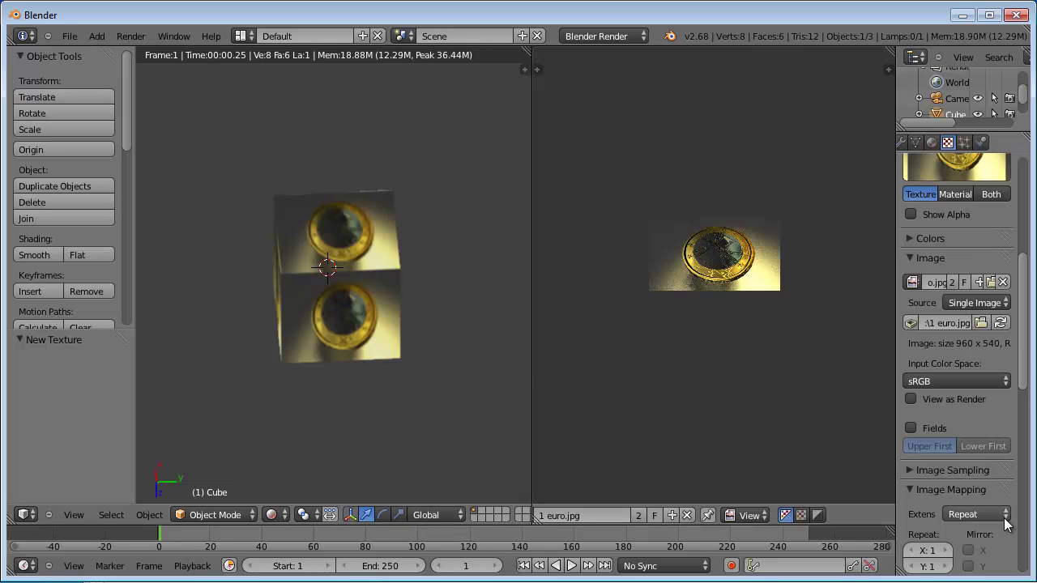
left_click(974, 513)
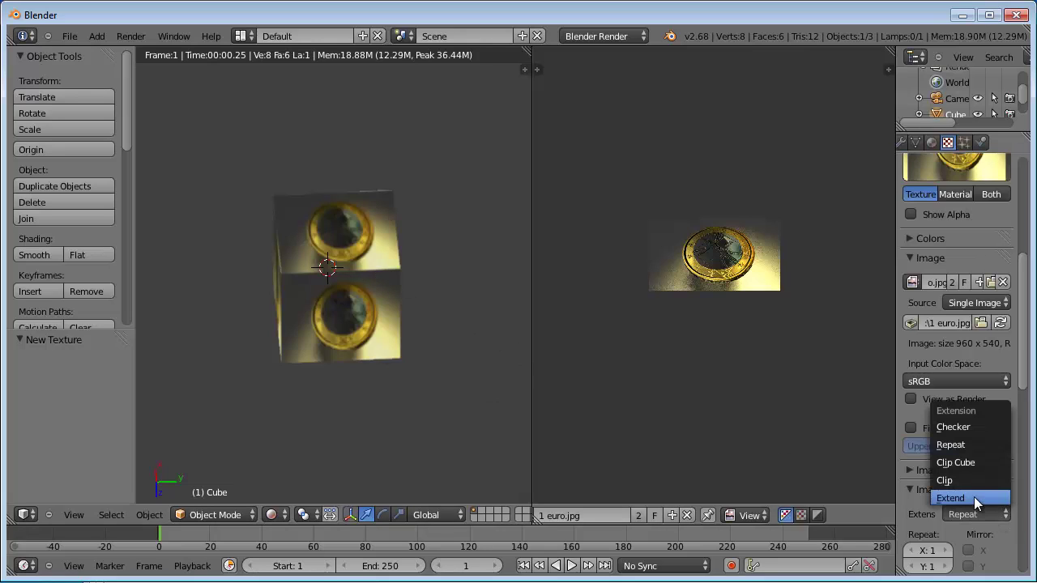
left_click(976, 499)
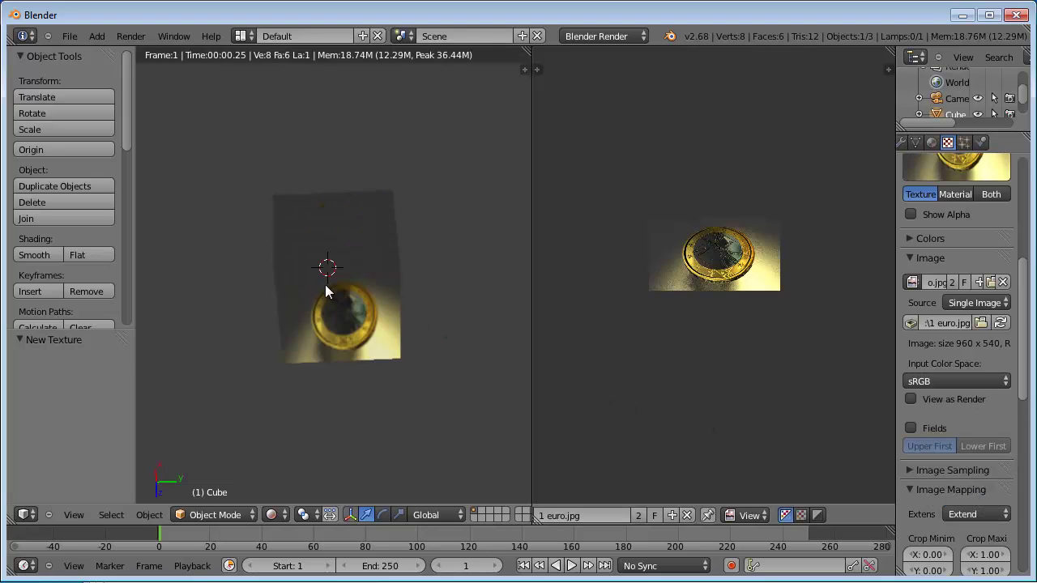
middle_click_drag(325, 284, 438, 114)
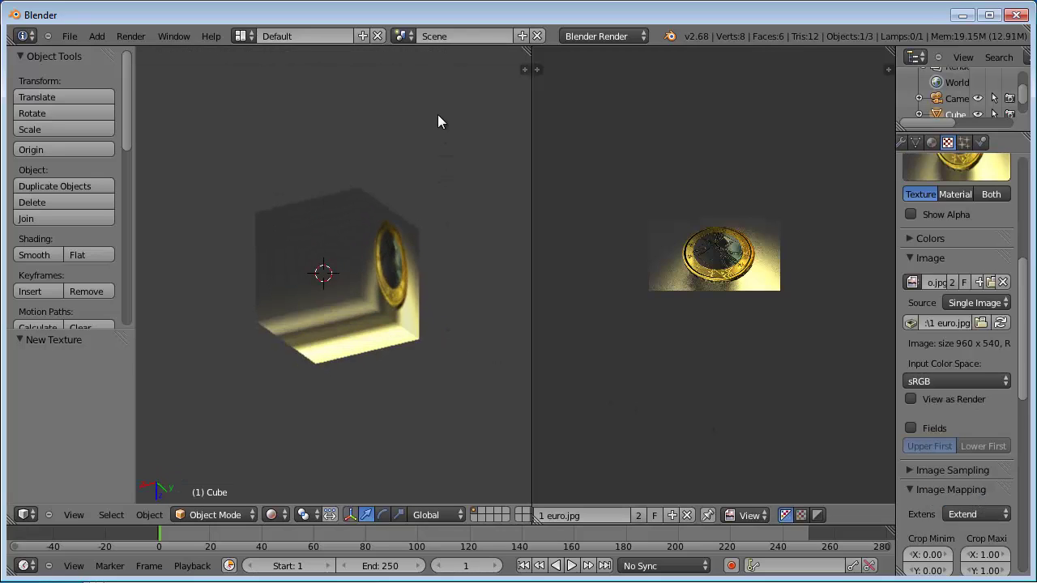
middle_click_drag(376, 136, 356, 284)
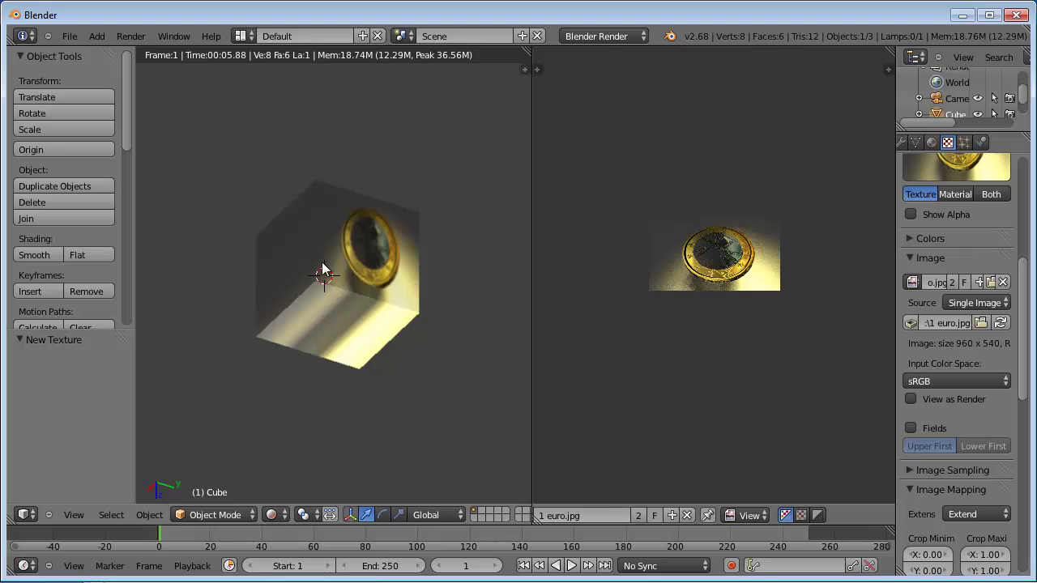
mouse_move(322, 269)
middle_mouse_down()
mouse_move(344, 290)
mouse_move(333, 388)
mouse_move(345, 406)
mouse_move(388, 356)
mouse_move(374, 231)
mouse_move(334, 180)
mouse_move(297, 171)
mouse_move(273, 193)
middle_mouse_up()
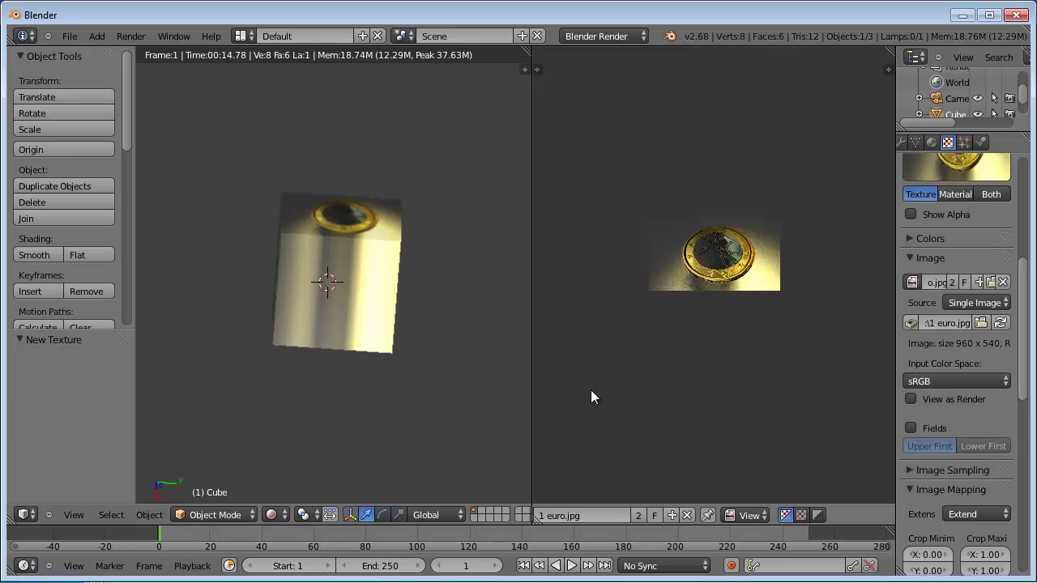